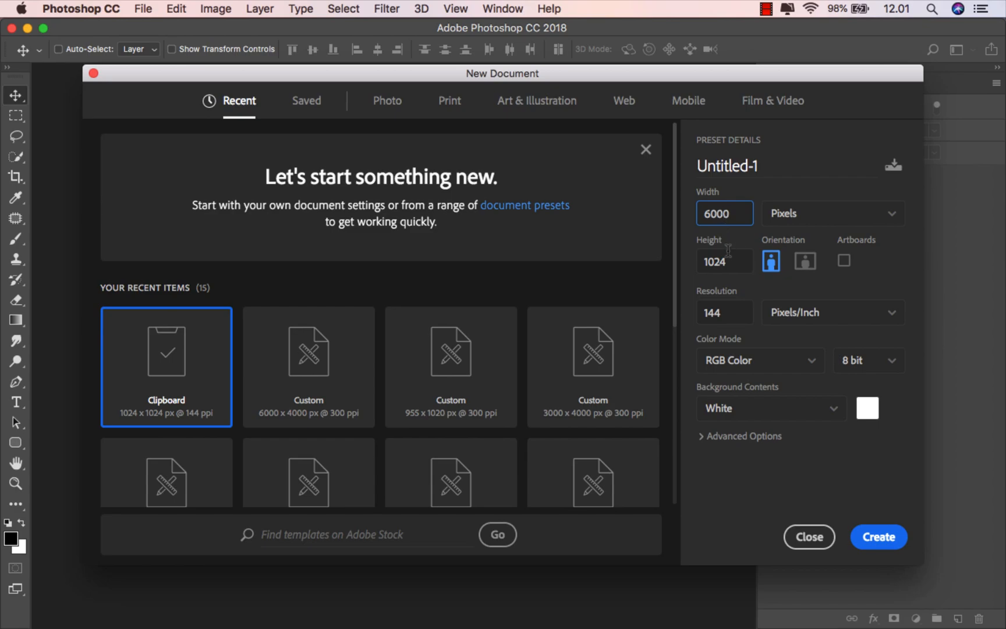
Step: Create a 6000 × 3870 px landscape document at 300 ppi
{"action": "type", "text": "3870"}
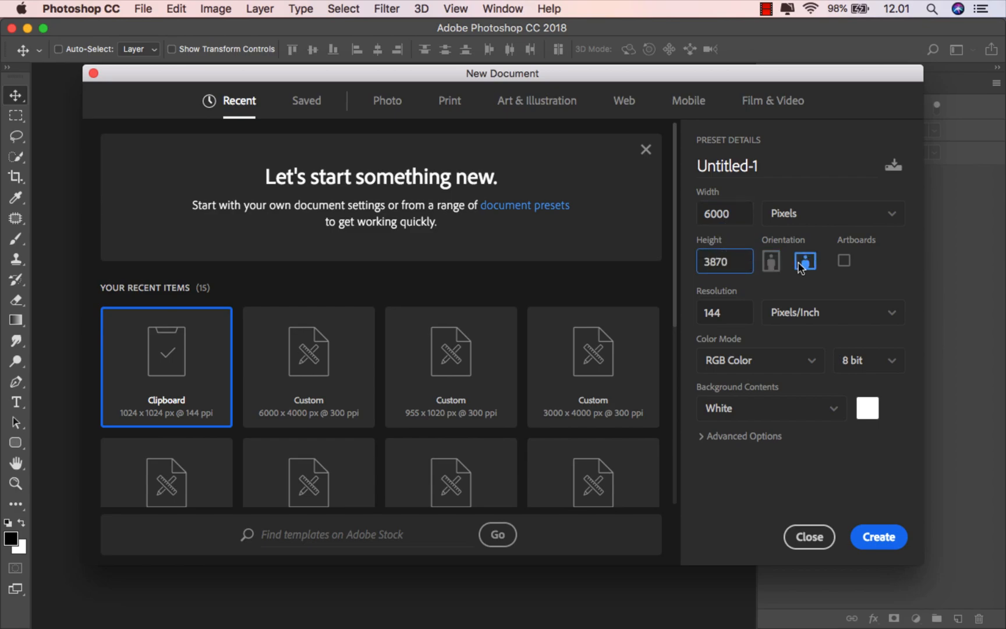
{"action": "left_click_drag", "start_coordinate": [701, 311], "coordinate": [732, 307]}
{"action": "type", "text": "300"}
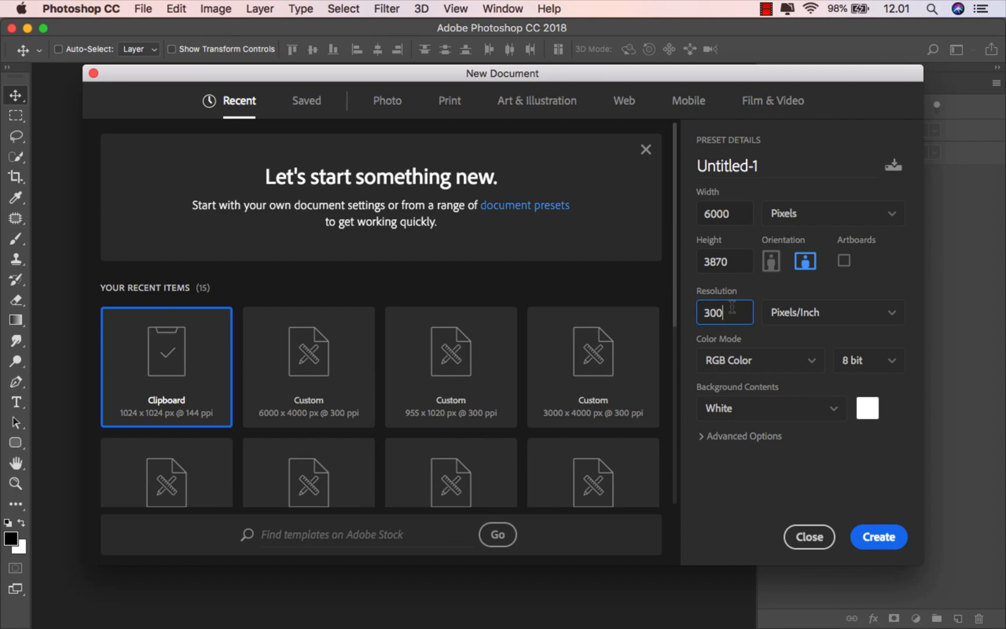
{"action": "left_click", "coordinate": [861, 537]}
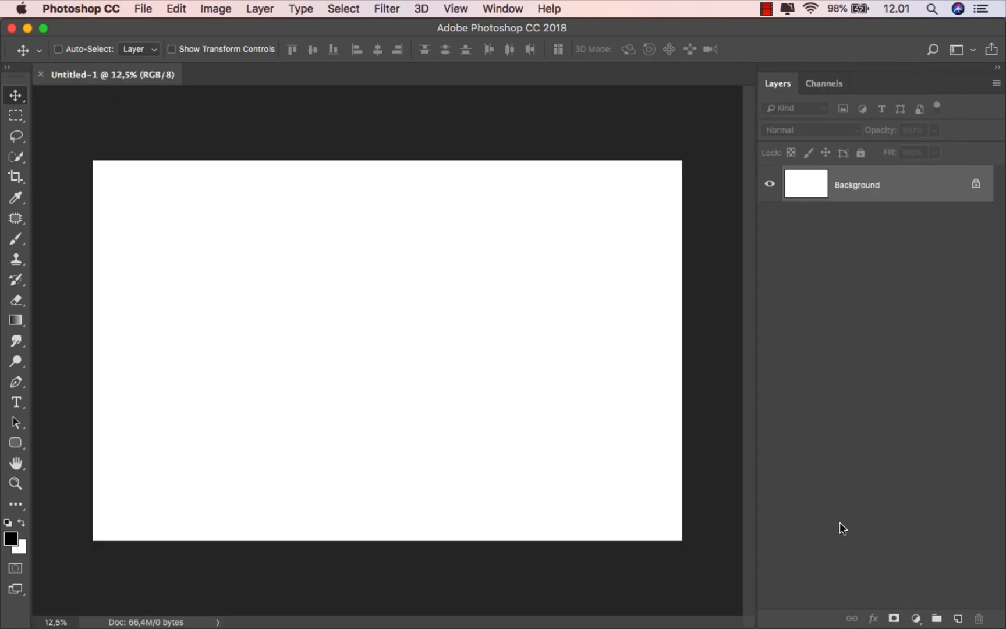
Step: Add a Solid Color fill layer in grey 727272 above the Background
{"action": "left_click", "coordinate": [916, 618]}
{"action": "left_click", "coordinate": [945, 317]}
{"action": "left_click_drag", "start_coordinate": [651, 347], "coordinate": [581, 340]}
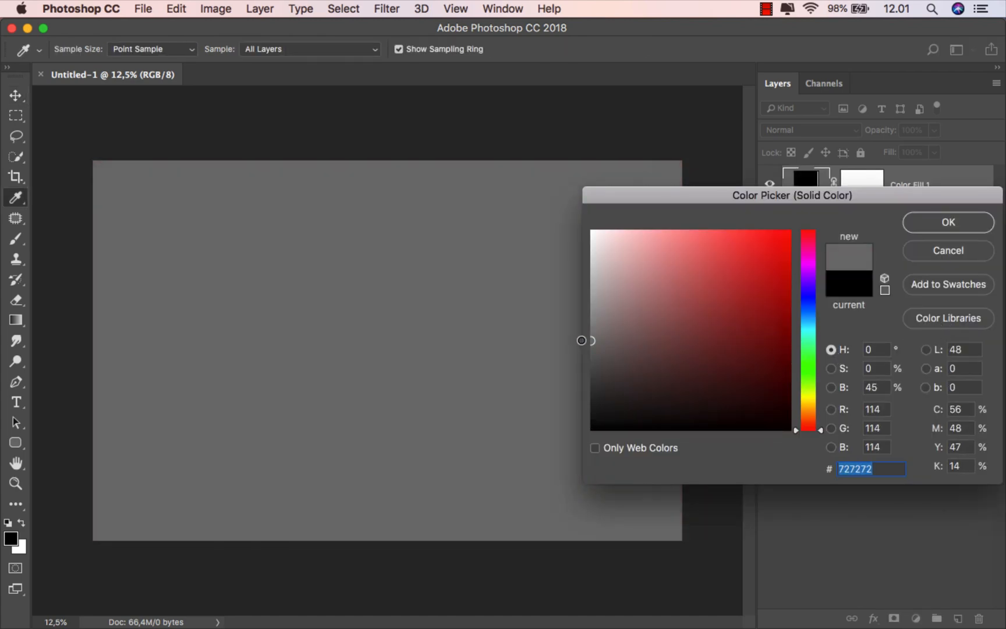
{"action": "left_click", "coordinate": [939, 222]}
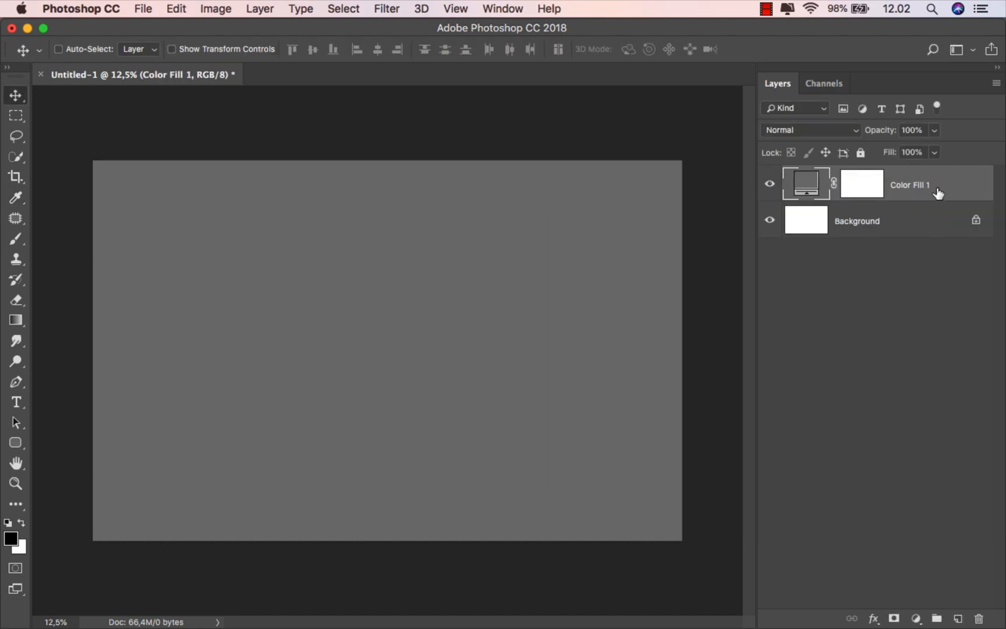
Step: Place the misty field photo from the stock folder onto the canvas and commit it
{"action": "mouse_move", "coordinate": [326, 624]}
{"action": "left_click", "coordinate": [329, 589]}
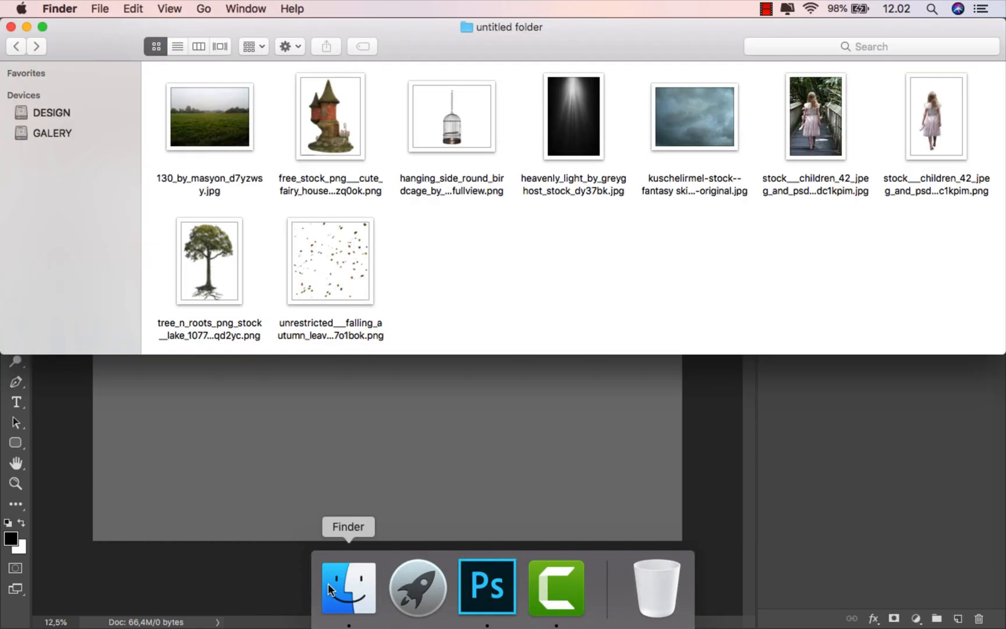
{"action": "left_click_drag", "start_coordinate": [229, 121], "coordinate": [411, 390]}
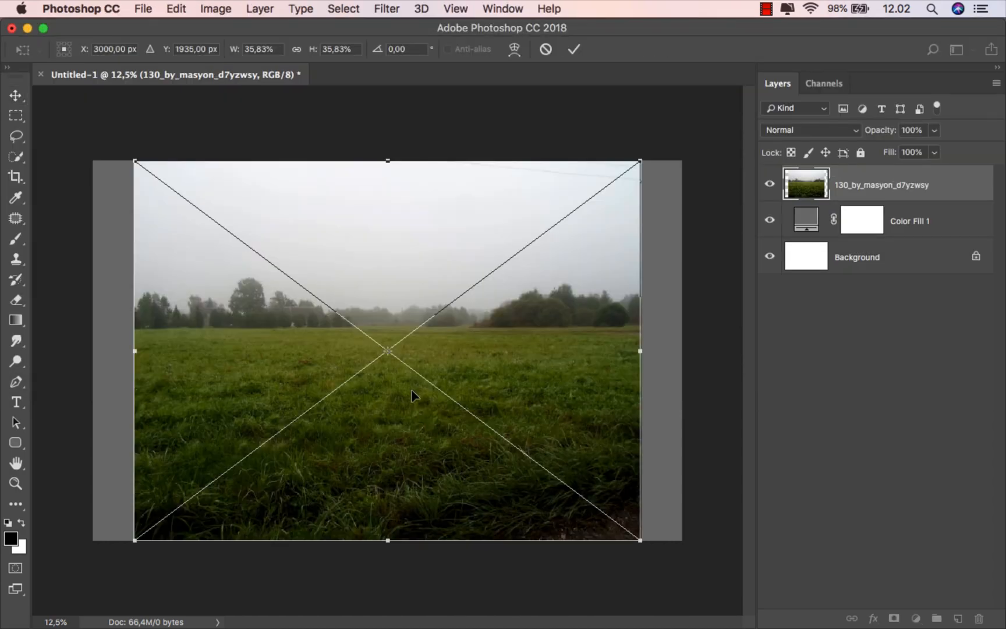
{"action": "left_click", "coordinate": [574, 50]}
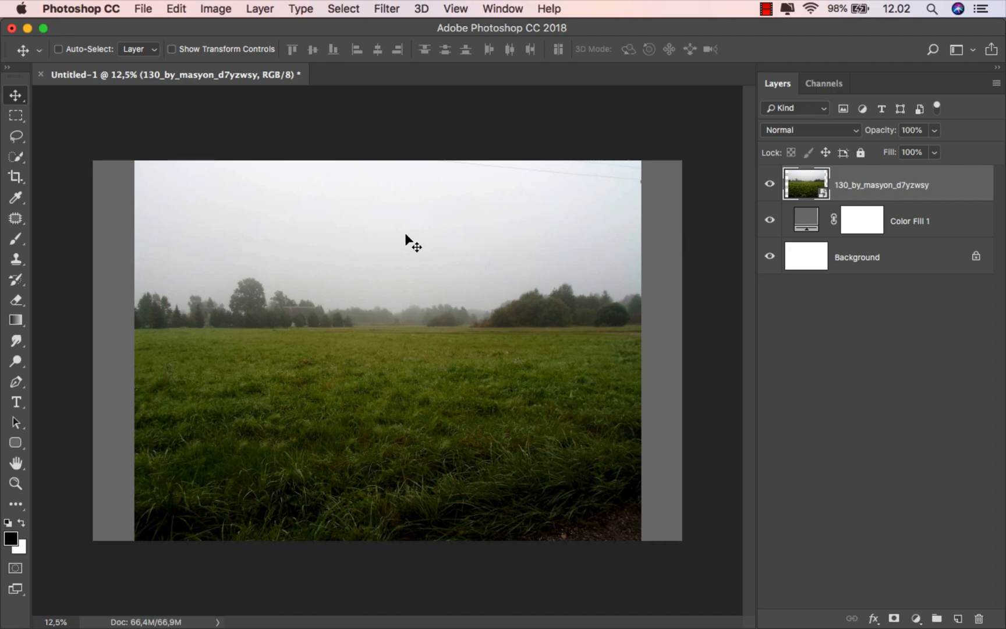
Step: Lasso around the grass and treeline below the sky, then enter Select and Mask
{"action": "left_click", "coordinate": [15, 135]}
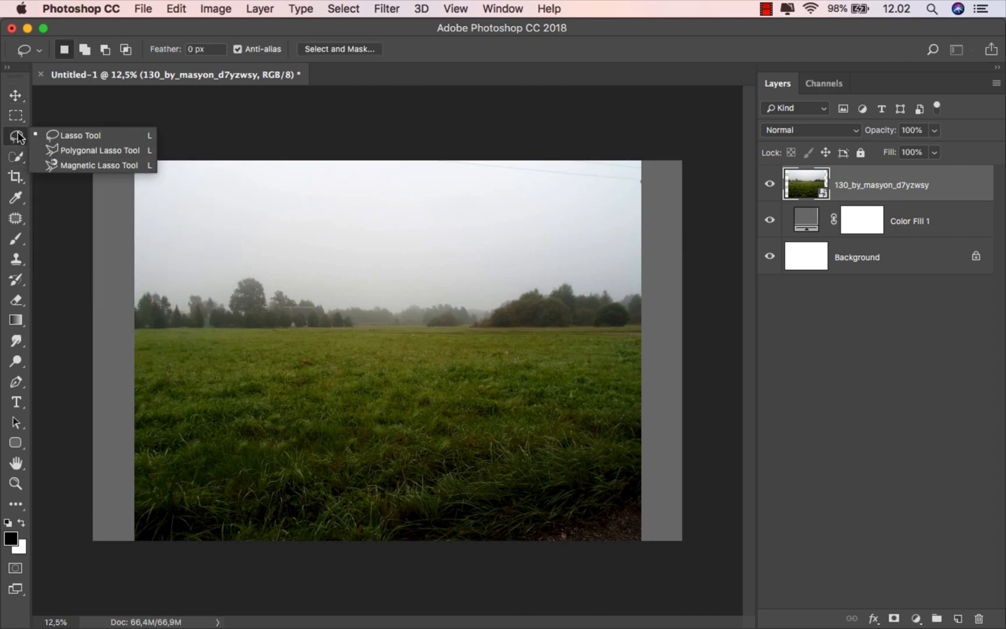
{"action": "left_click", "coordinate": [41, 134]}
{"action": "mouse_move", "coordinate": [128, 300]}
{"action": "left_mouse_down"}
{"action": "mouse_move", "coordinate": [156, 286]}
{"action": "mouse_move", "coordinate": [178, 298]}
{"action": "mouse_move", "coordinate": [217, 296]}
{"action": "mouse_move", "coordinate": [238, 275]}
{"action": "mouse_move", "coordinate": [344, 303]}
{"action": "left_mouse_up"}
{"action": "mouse_move", "coordinate": [434, 304]}
{"action": "left_mouse_down"}
{"action": "mouse_move", "coordinate": [507, 301]}
{"action": "mouse_move", "coordinate": [561, 284]}
{"action": "left_mouse_up"}
{"action": "mouse_move", "coordinate": [638, 285]}
{"action": "left_mouse_down"}
{"action": "mouse_move", "coordinate": [670, 351]}
{"action": "mouse_move", "coordinate": [664, 534]}
{"action": "mouse_move", "coordinate": [638, 552]}
{"action": "mouse_move", "coordinate": [451, 562]}
{"action": "mouse_move", "coordinate": [112, 544]}
{"action": "left_mouse_up"}
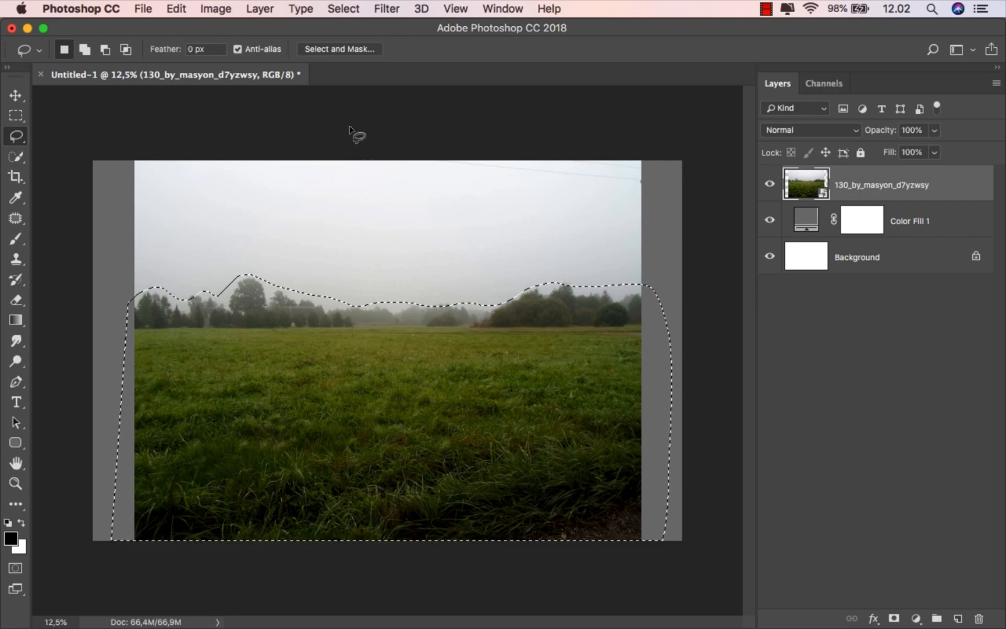
{"action": "left_click", "coordinate": [329, 48]}
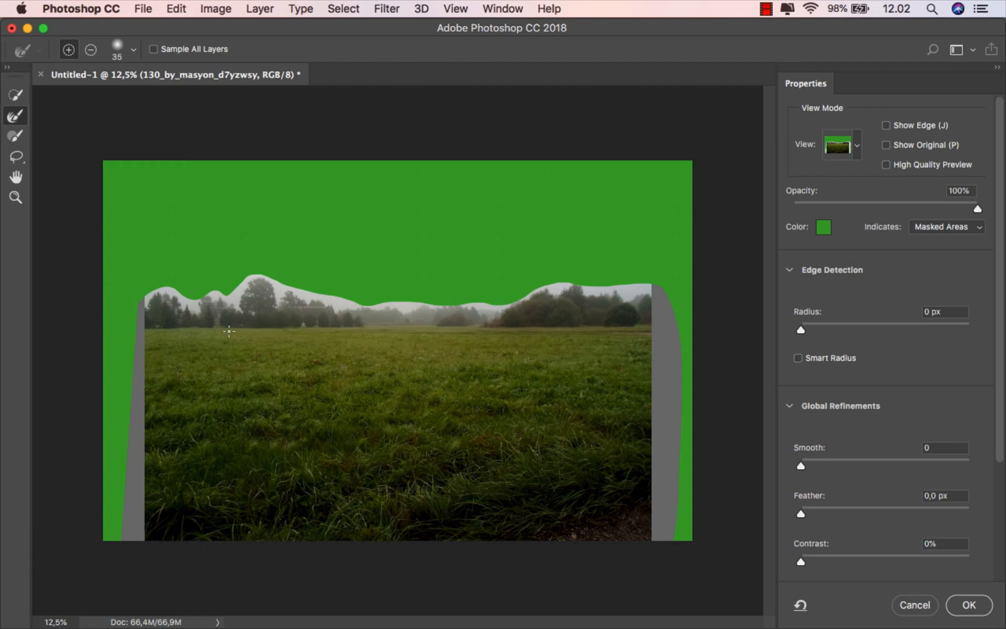
Step: Refine the selection along the whole treeline with a 234 px Refine Edge Brush and apply it
{"action": "scroll", "coordinate": [238, 330], "scroll_direction": "up", "scroll_amount": 3}
{"action": "mouse_move", "coordinate": [146, 282]}
{"action": "left_mouse_down"}
{"action": "mouse_move", "coordinate": [267, 287]}
{"action": "mouse_move", "coordinate": [276, 298]}
{"action": "mouse_move", "coordinate": [287, 247]}
{"action": "mouse_move", "coordinate": [302, 259]}
{"action": "mouse_move", "coordinate": [301, 300]}
{"action": "mouse_move", "coordinate": [342, 291]}
{"action": "mouse_move", "coordinate": [342, 272]}
{"action": "mouse_move", "coordinate": [353, 294]}
{"action": "mouse_move", "coordinate": [440, 303]}
{"action": "mouse_move", "coordinate": [651, 298]}
{"action": "mouse_move", "coordinate": [702, 281]}
{"action": "left_mouse_up"}
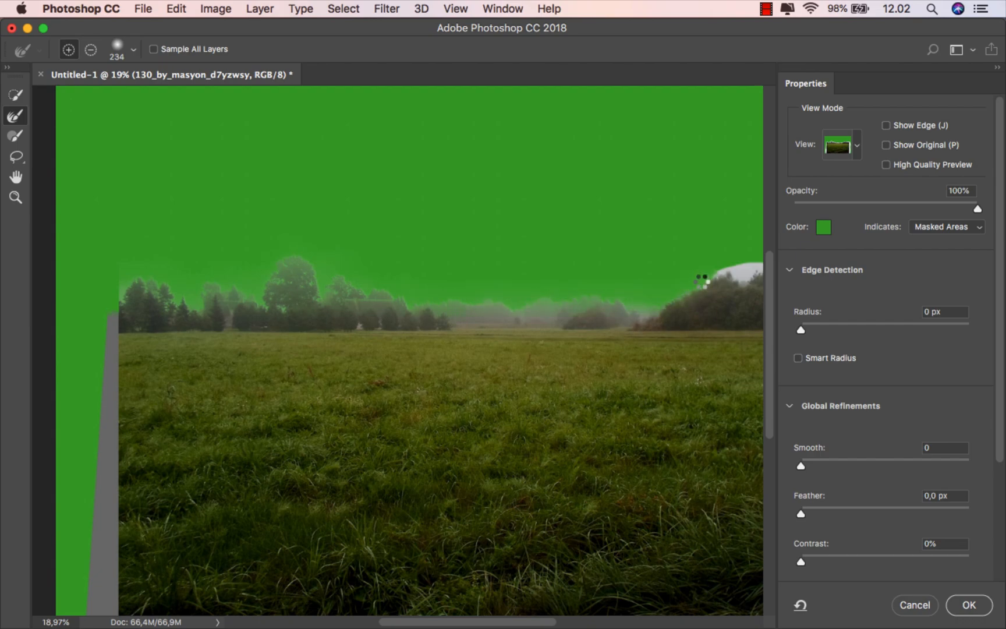
{"action": "key", "text": "space"}
{"action": "mouse_move", "coordinate": [701, 282]}
{"action": "left_mouse_down"}
{"action": "mouse_move", "coordinate": [466, 316]}
{"action": "mouse_move", "coordinate": [529, 303]}
{"action": "mouse_move", "coordinate": [588, 317]}
{"action": "mouse_move", "coordinate": [601, 308]}
{"action": "mouse_move", "coordinate": [615, 325]}
{"action": "mouse_move", "coordinate": [641, 303]}
{"action": "mouse_move", "coordinate": [643, 327]}
{"action": "left_mouse_up"}
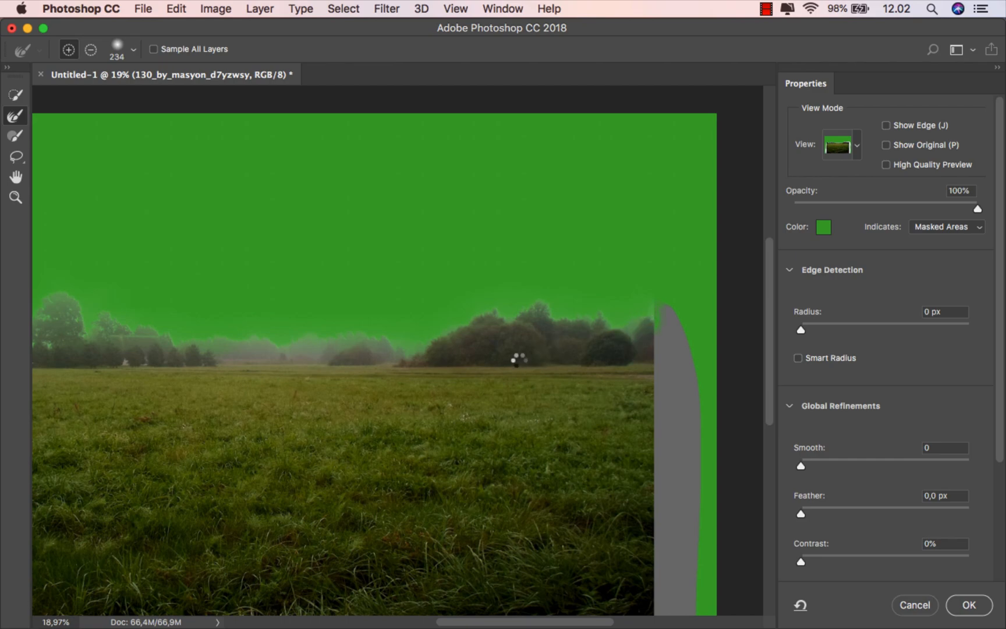
{"action": "scroll", "coordinate": [519, 359], "scroll_direction": "down", "scroll_amount": 2}
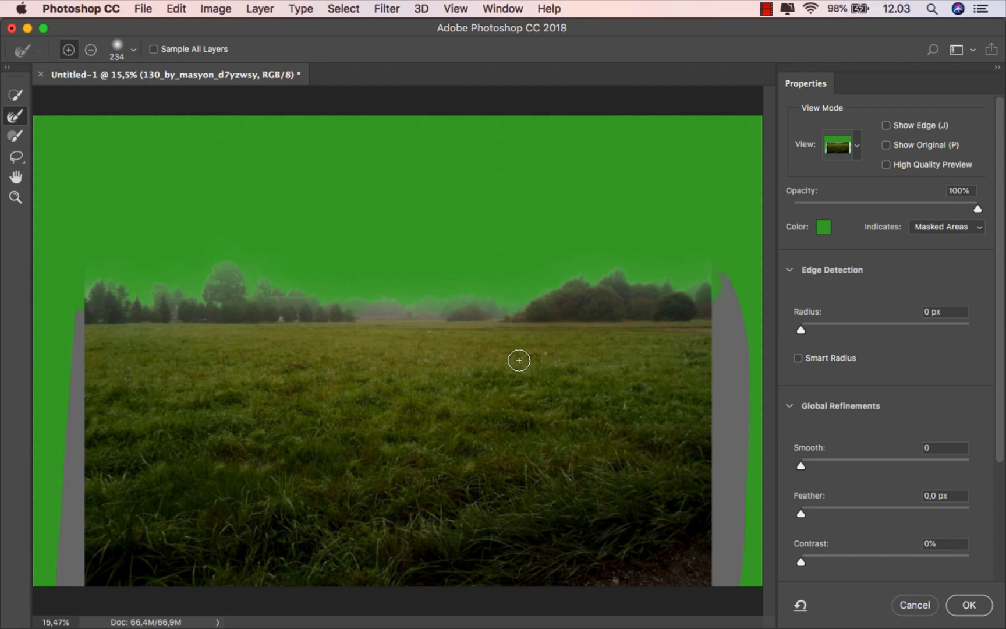
{"action": "left_click", "coordinate": [964, 602]}
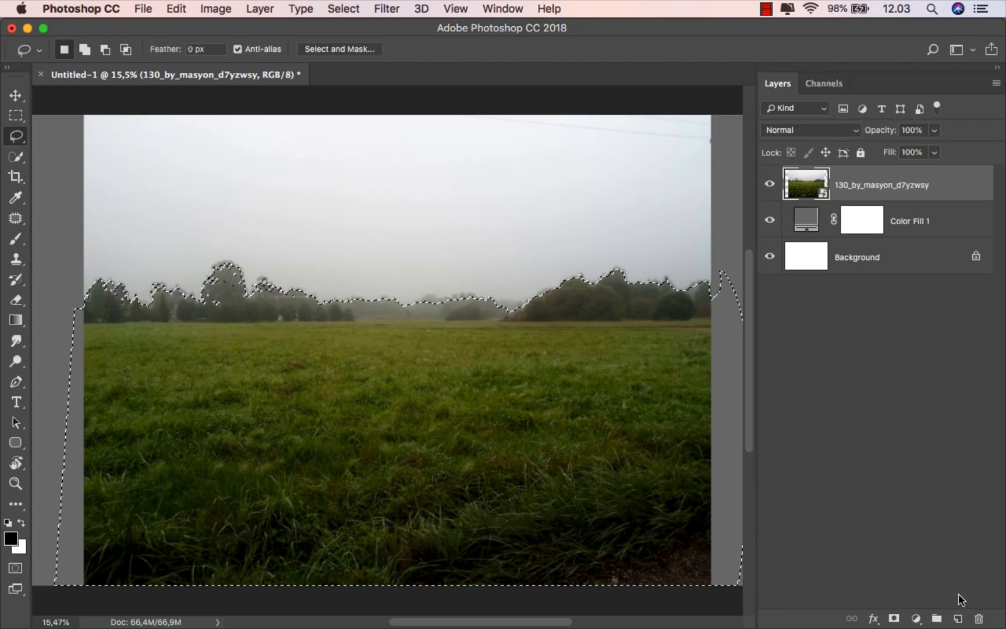
Step: Mask out the field photo's sky and scale the photo to 116.9%
{"action": "left_click", "coordinate": [894, 619]}
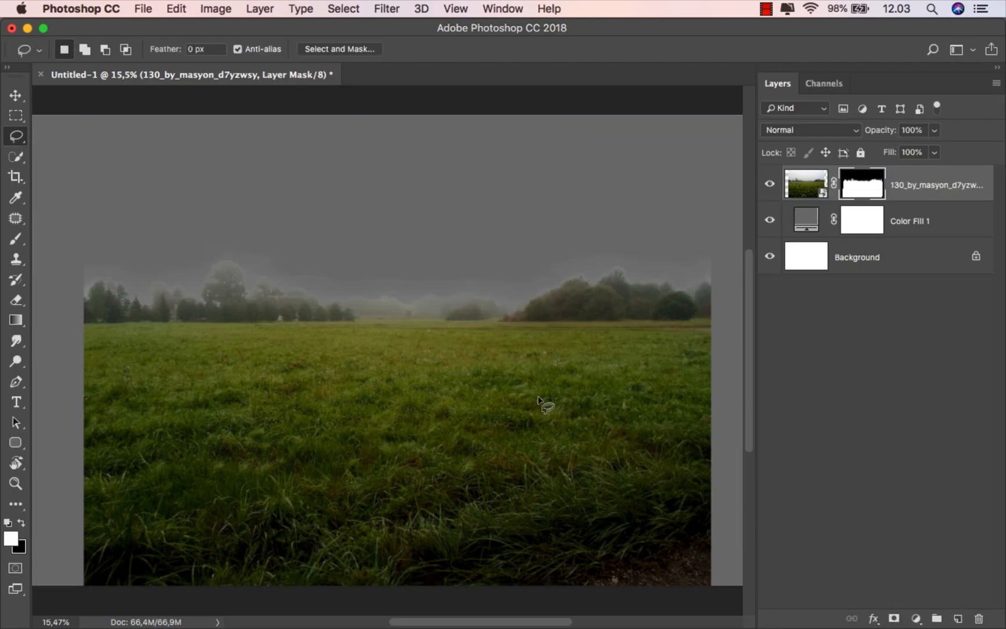
{"action": "scroll", "coordinate": [505, 386], "scroll_direction": "down", "scroll_amount": 1}
{"action": "key", "text": "super+t"}
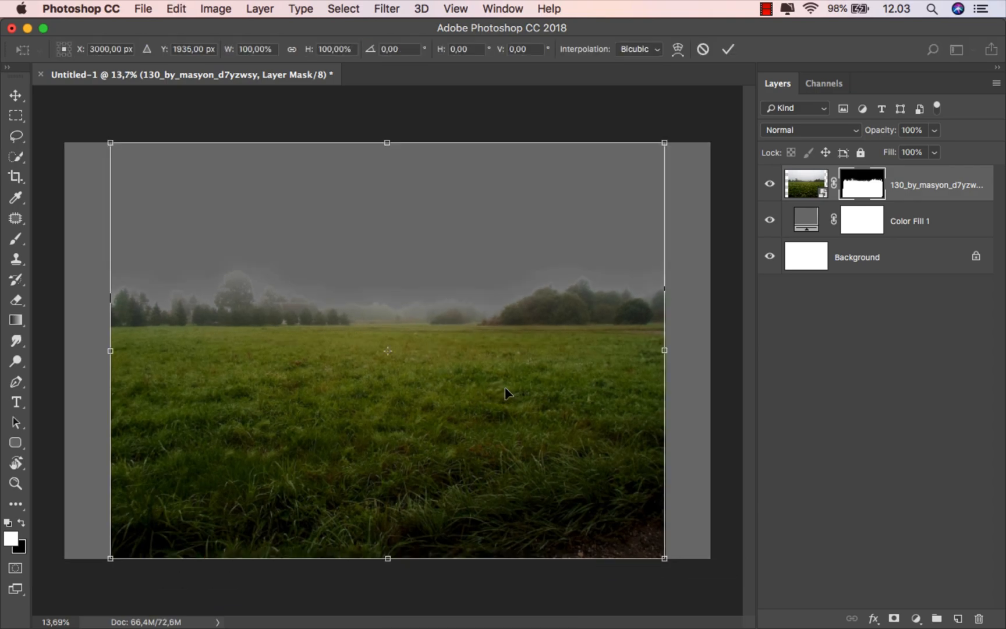
{"action": "scroll", "coordinate": [505, 387], "scroll_direction": "down", "scroll_amount": 1}
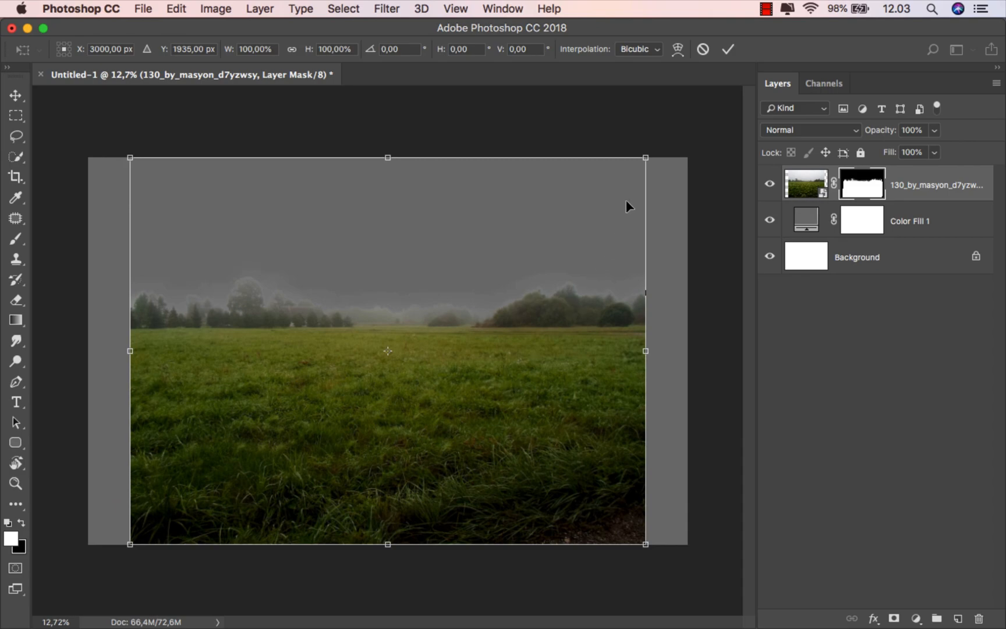
{"action": "left_click_drag", "start_coordinate": [645, 159], "coordinate": [679, 113]}
{"action": "scroll", "coordinate": [527, 330], "scroll_direction": "down", "scroll_amount": 2}
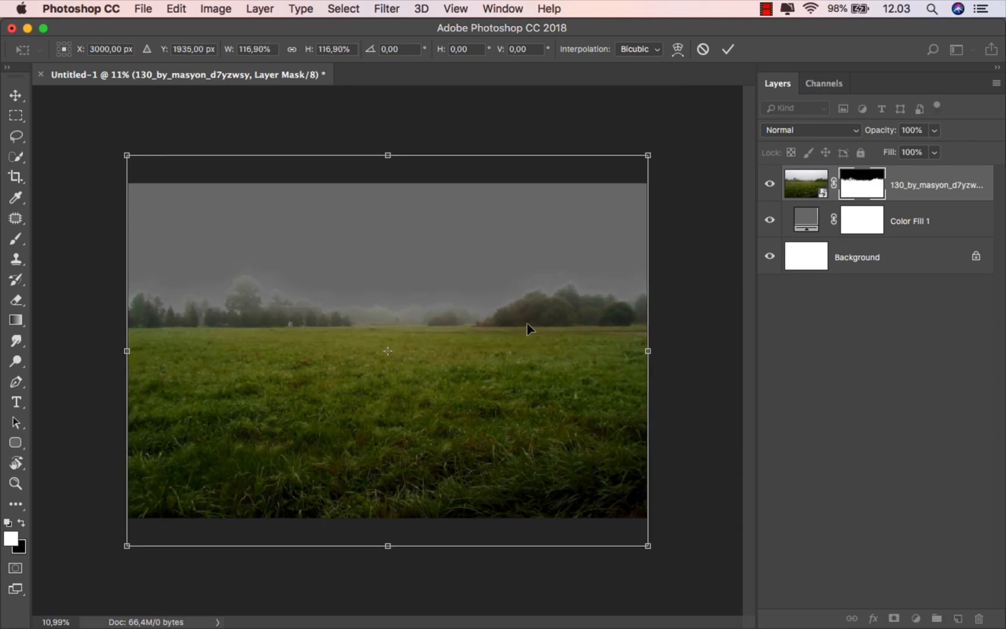
{"action": "left_click", "coordinate": [729, 50]}
Step: Rasterize the field photo layer
{"action": "key", "text": "l"}
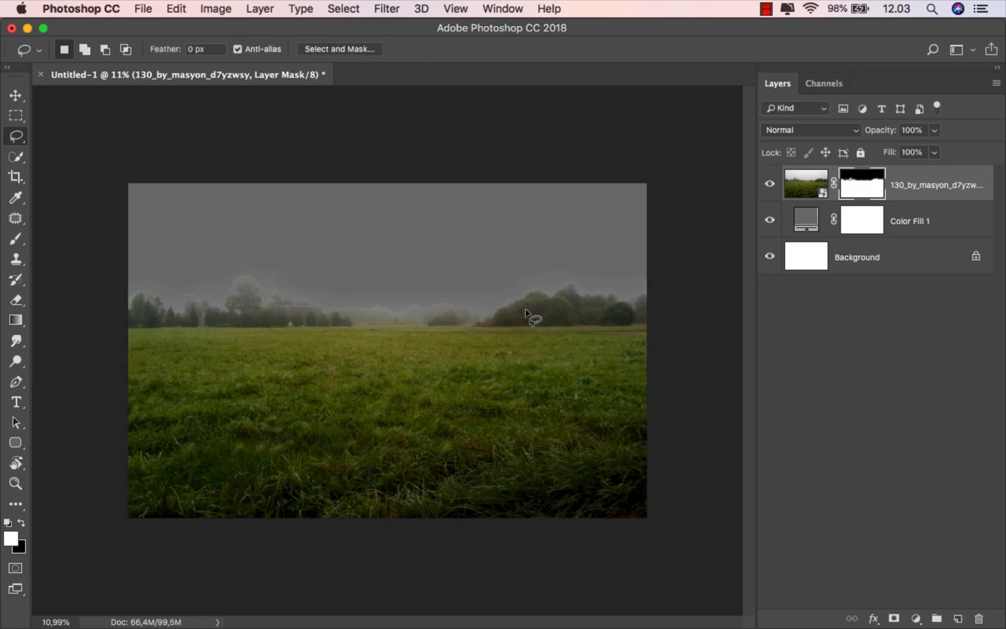
{"action": "left_click", "coordinate": [930, 188]}
{"action": "key", "text": "v"}
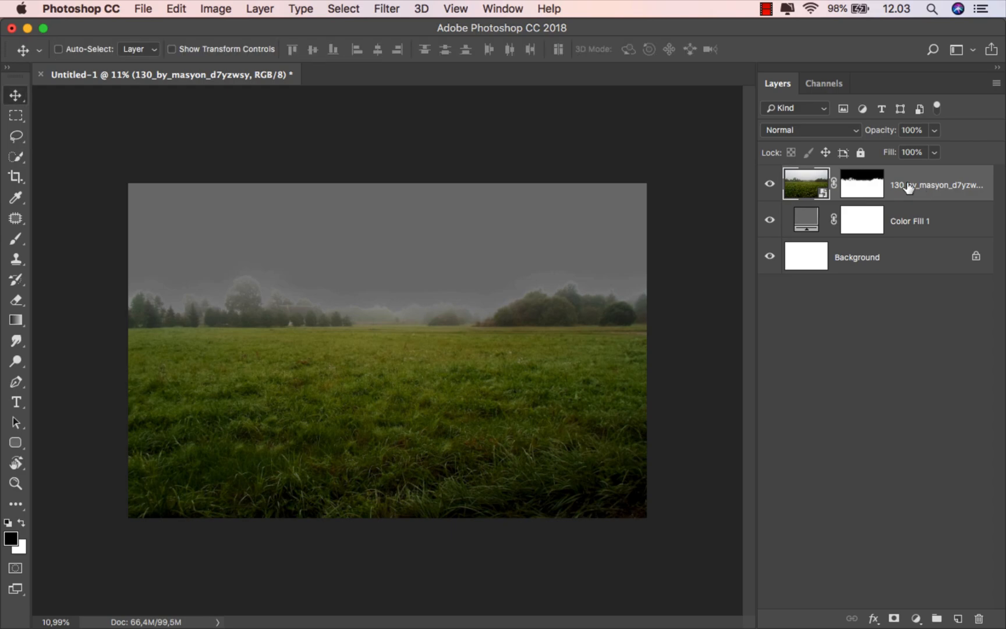
{"action": "right_click", "coordinate": [909, 187]}
{"action": "left_click", "coordinate": [774, 436]}
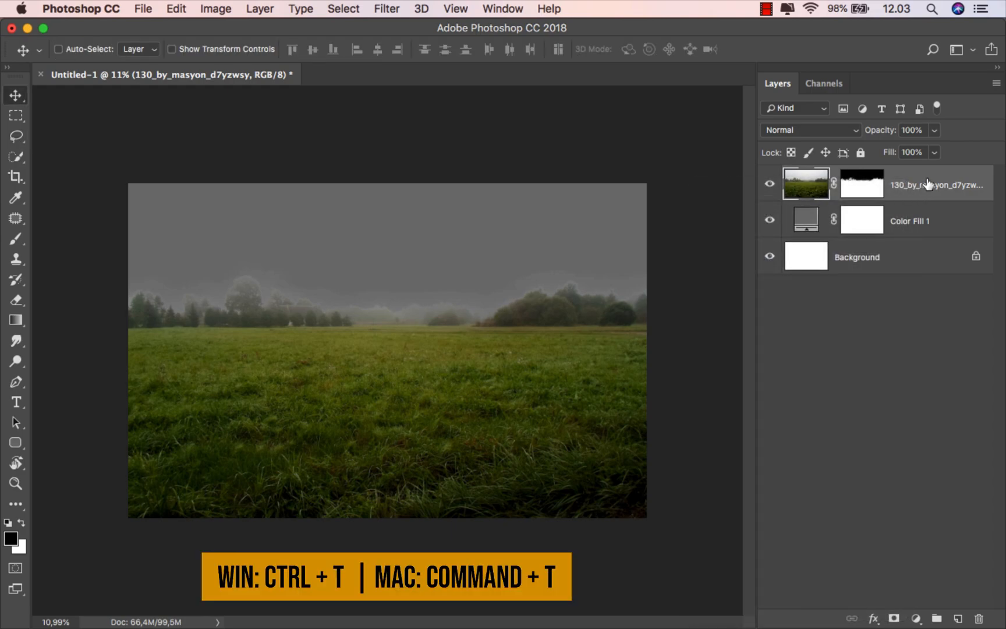
Step: Warp the field with an Arc preset at about -28% bend so the sides curve upward
{"action": "key", "text": "super+t"}
{"action": "left_click", "coordinate": [678, 51]}
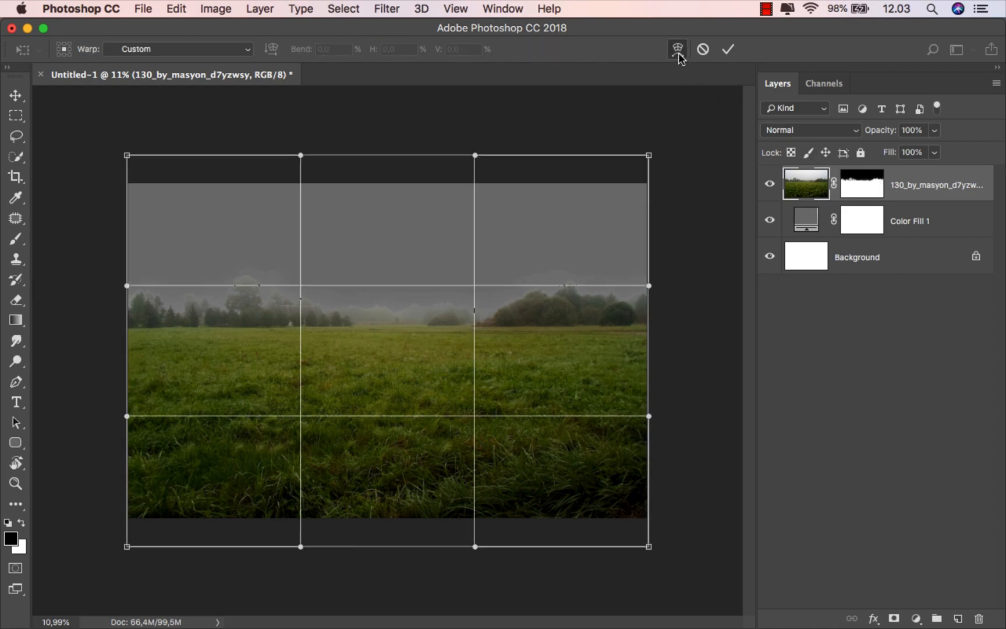
{"action": "left_click", "coordinate": [189, 49]}
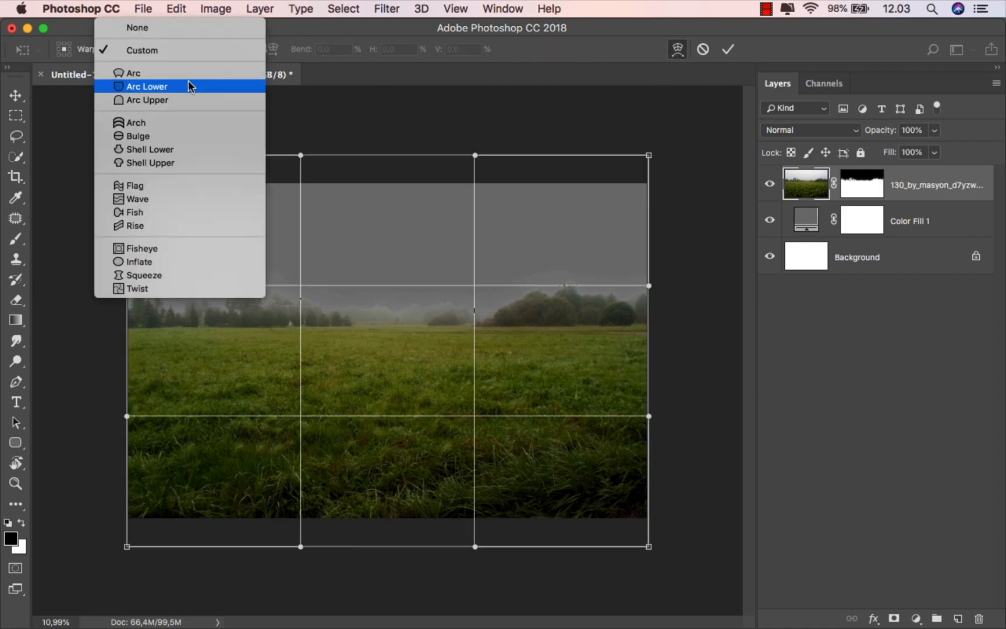
{"action": "left_click", "coordinate": [191, 74]}
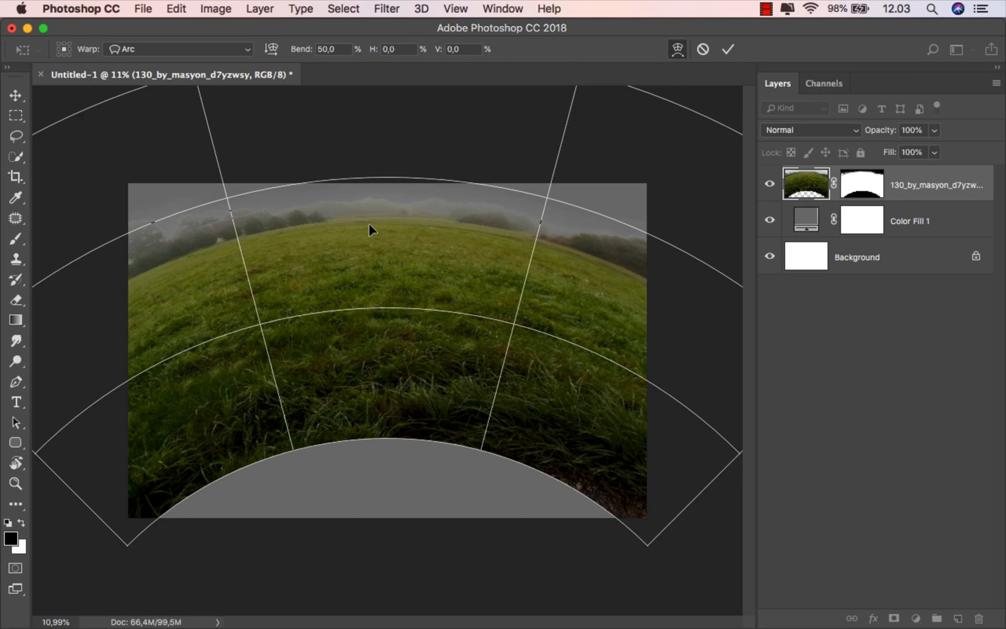
{"action": "scroll", "coordinate": [391, 338], "scroll_direction": "down", "scroll_amount": 1}
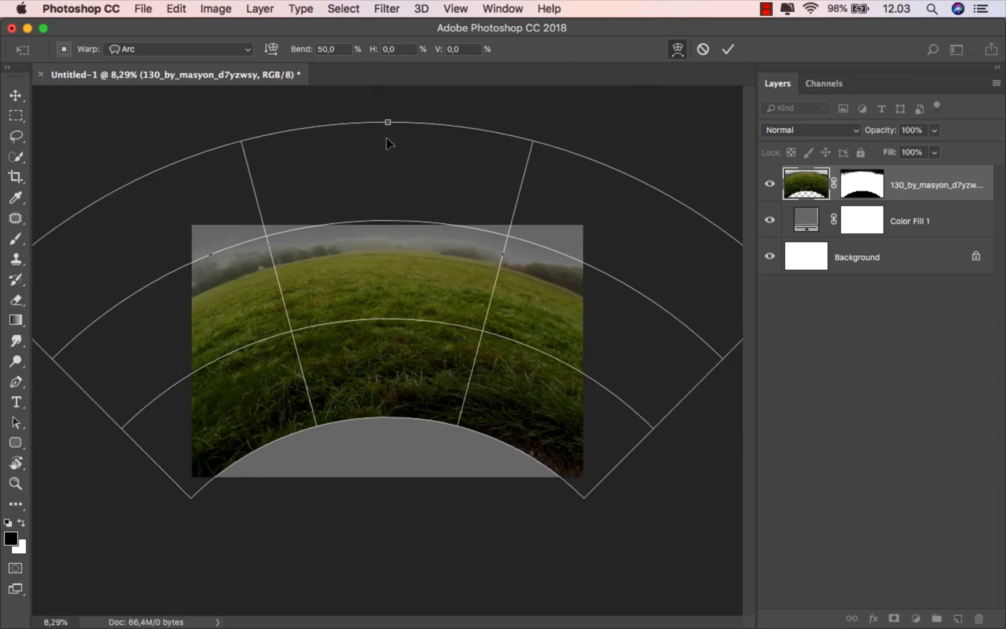
{"action": "left_click_drag", "start_coordinate": [388, 123], "coordinate": [391, 245]}
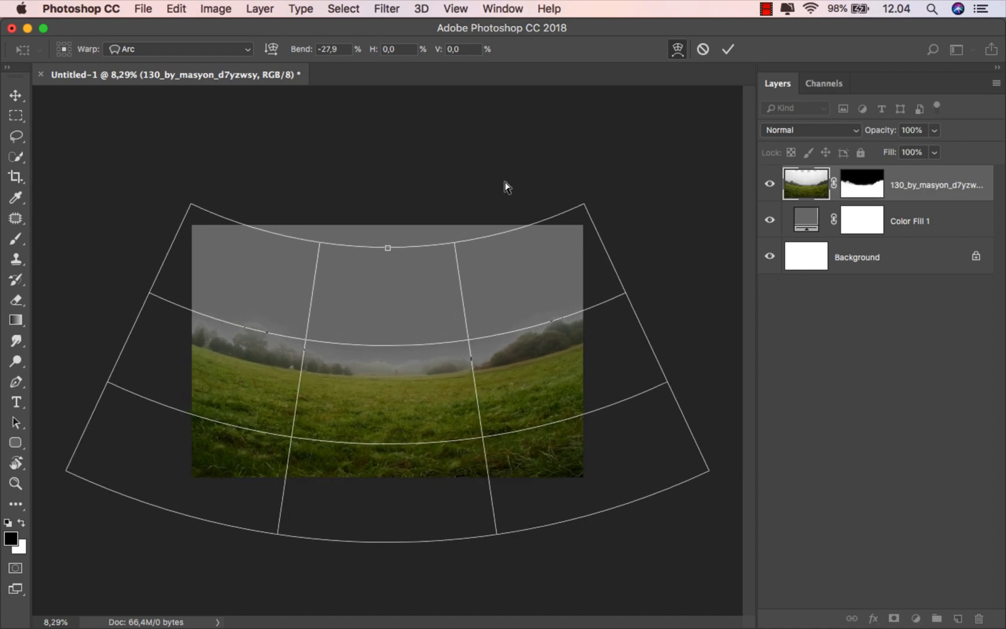
{"action": "left_click", "coordinate": [727, 49]}
Step: Move the curved field lower on the canvas
{"action": "scroll", "coordinate": [353, 405], "scroll_direction": "up", "scroll_amount": 5}
{"action": "scroll", "coordinate": [353, 405], "scroll_direction": "down", "scroll_amount": 1}
{"action": "left_click_drag", "start_coordinate": [380, 376], "coordinate": [379, 419]}
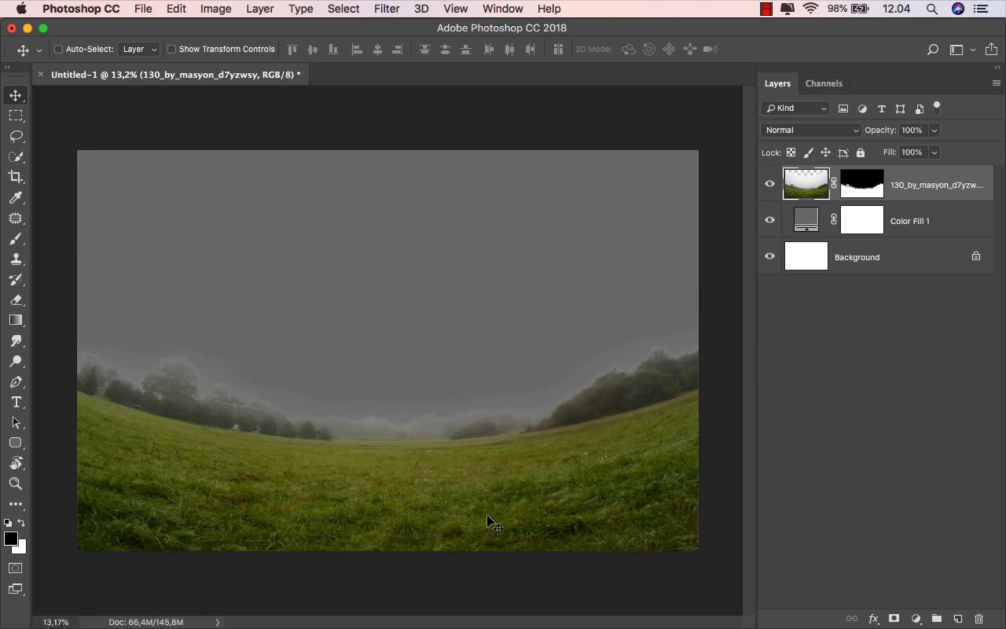
Step: Place the fairy house left of centre at about 31% scale and add a layer mask
{"action": "left_click", "coordinate": [348, 588]}
{"action": "left_click", "coordinate": [527, 277]}
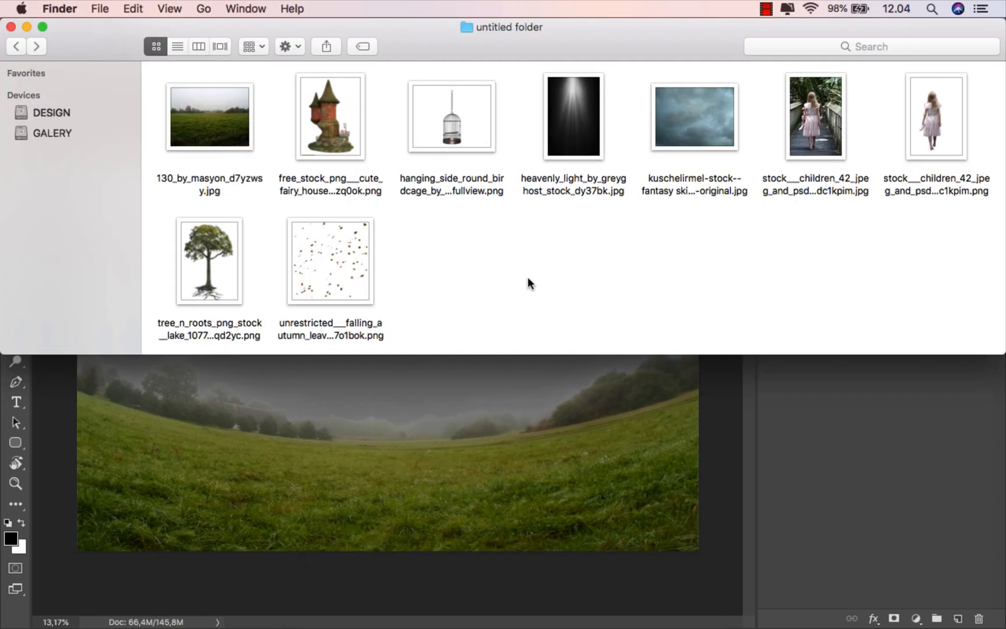
{"action": "left_click_drag", "start_coordinate": [332, 139], "coordinate": [387, 443]}
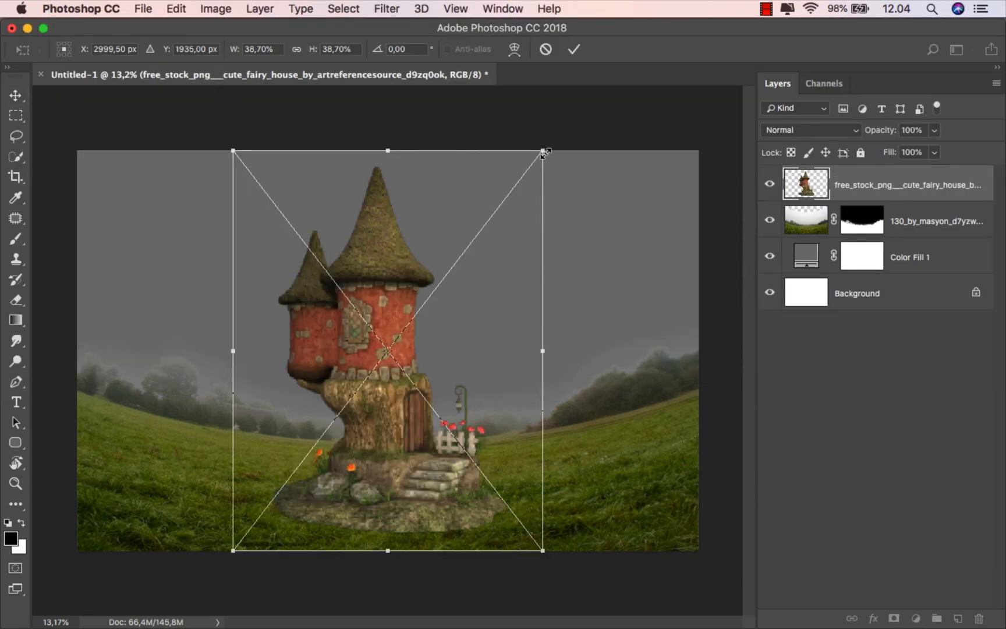
{"action": "left_click_drag", "start_coordinate": [543, 152], "coordinate": [507, 236]}
{"action": "left_click_drag", "start_coordinate": [488, 551], "coordinate": [476, 545]}
{"action": "left_click", "coordinate": [574, 49]}
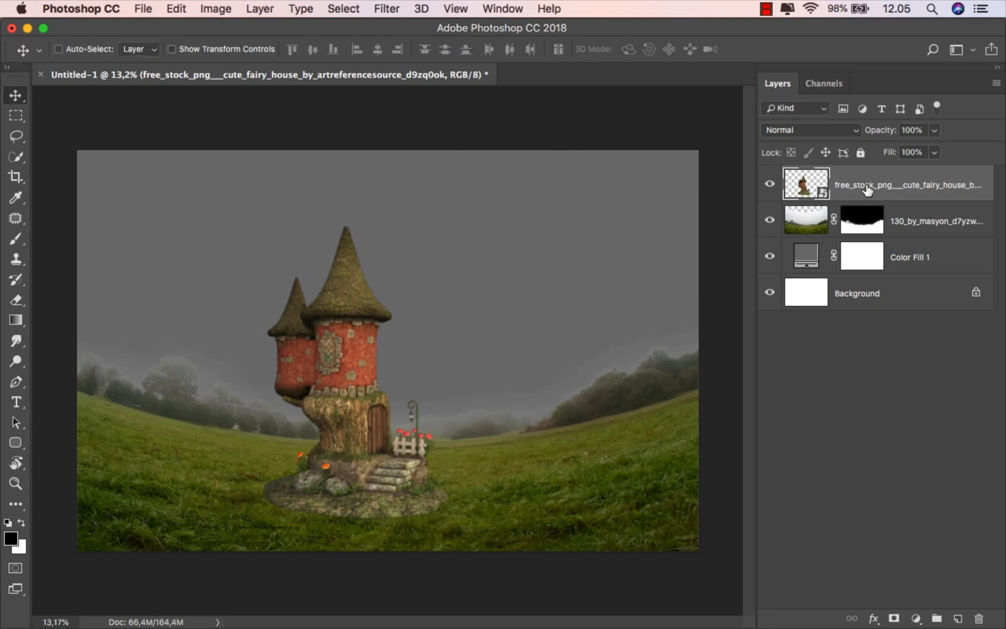
{"action": "left_click", "coordinate": [894, 618]}
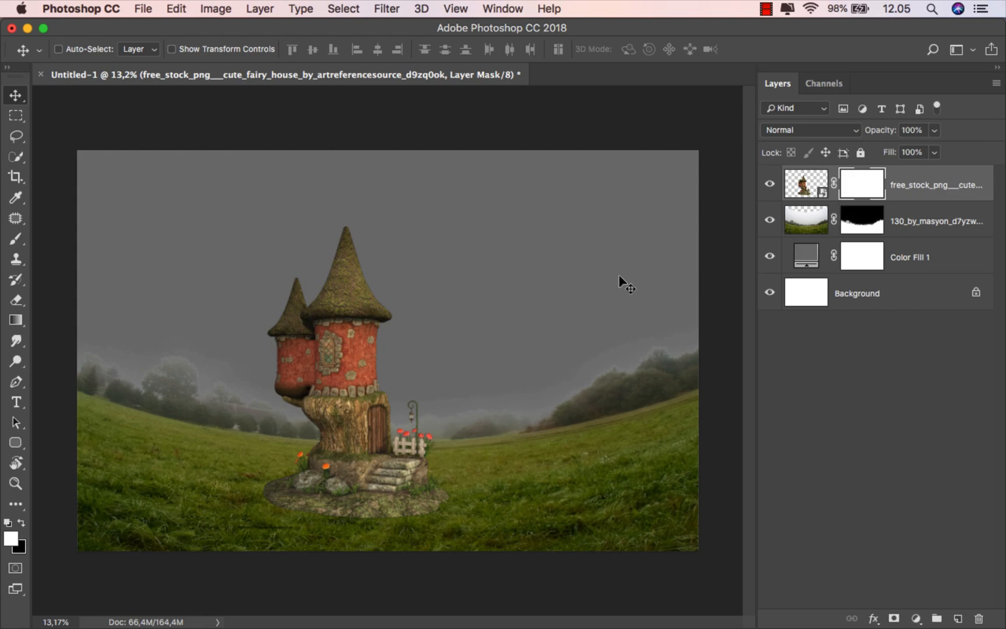
Step: Paint out the watermark under the house on its mask with a black 100% opacity brush
{"action": "left_click", "coordinate": [16, 238]}
{"action": "left_click", "coordinate": [63, 239]}
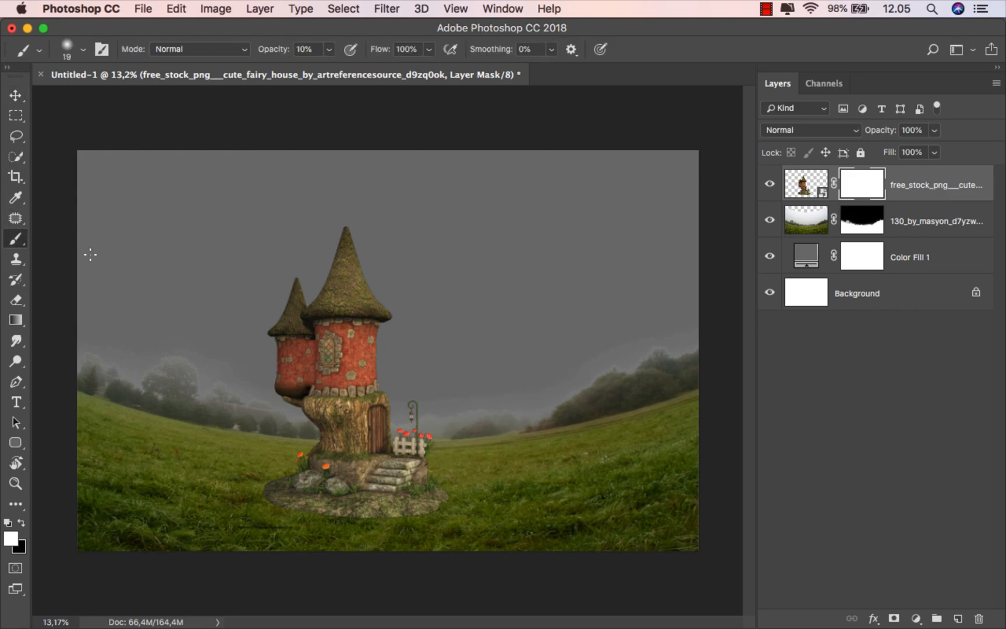
{"action": "scroll", "coordinate": [254, 527], "scroll_direction": "up", "scroll_amount": 5}
{"action": "scroll", "coordinate": [314, 478], "scroll_direction": "up", "scroll_amount": 3}
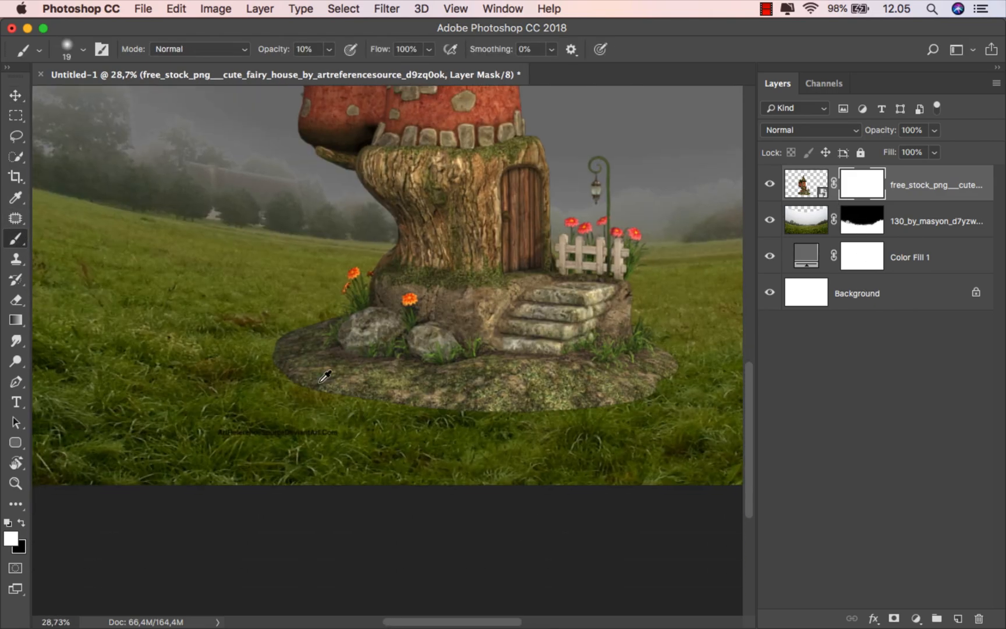
{"action": "right_click", "coordinate": [316, 378]}
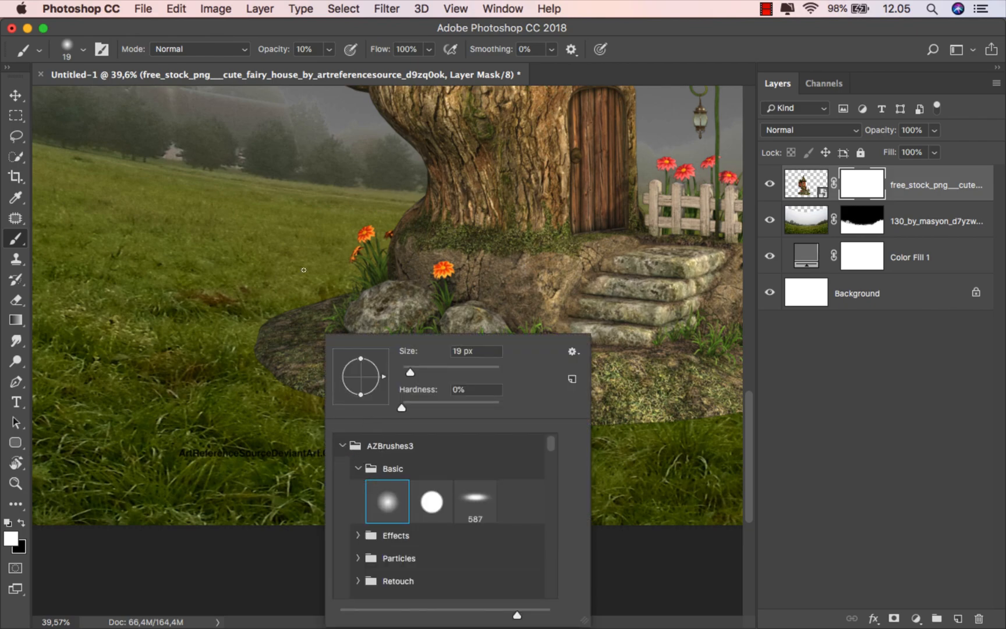
{"action": "left_click", "coordinate": [329, 49]}
{"action": "left_click", "coordinate": [329, 49]}
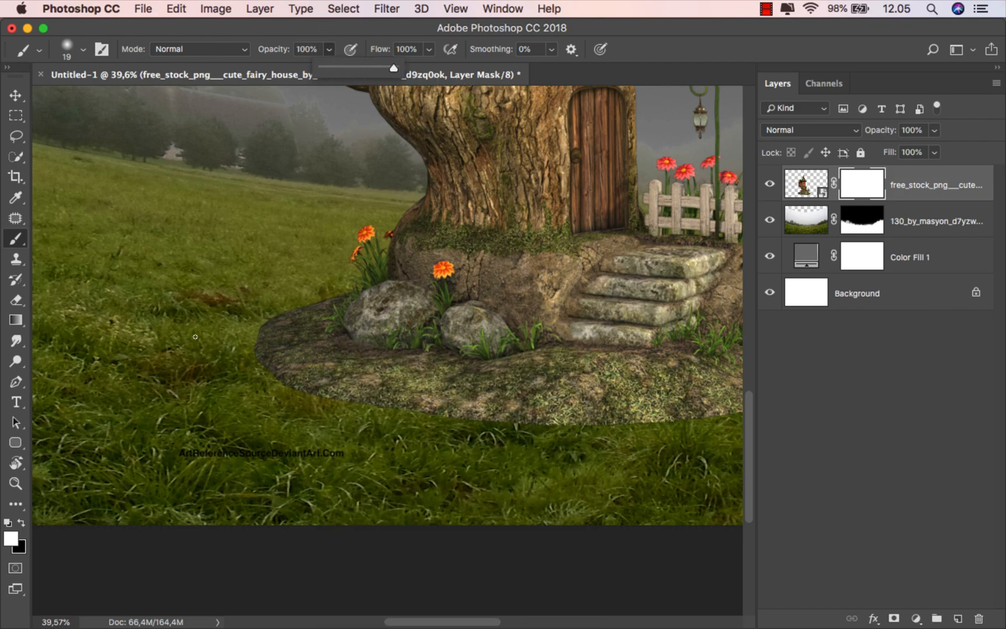
{"action": "left_click", "coordinate": [22, 523]}
{"action": "left_click_drag", "start_coordinate": [178, 454], "coordinate": [383, 455]}
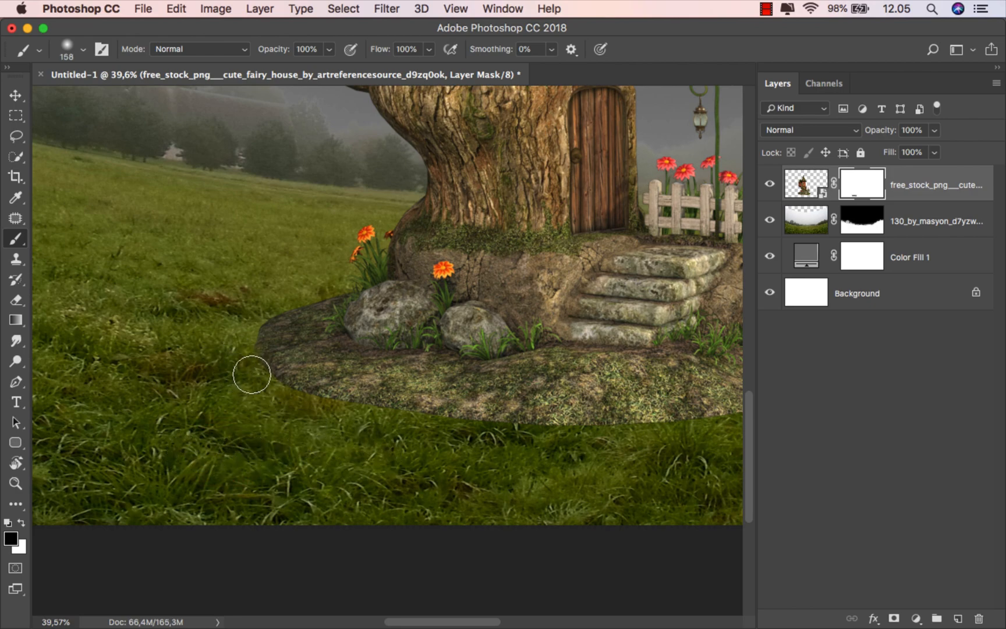
Step: Soften the platform's lower edge into the grass with a larger black brush
{"action": "mouse_move", "coordinate": [303, 404]}
{"action": "left_mouse_down"}
{"action": "mouse_move", "coordinate": [435, 430]}
{"action": "mouse_move", "coordinate": [254, 463]}
{"action": "left_mouse_up"}
{"action": "left_click_drag", "start_coordinate": [241, 468], "coordinate": [257, 469], "text": "ctrl+alt"}
{"action": "mouse_move", "coordinate": [228, 464]}
{"action": "left_mouse_down"}
{"action": "mouse_move", "coordinate": [494, 470]}
{"action": "mouse_move", "coordinate": [575, 458]}
{"action": "mouse_move", "coordinate": [651, 419]}
{"action": "left_mouse_up"}
{"action": "left_click_drag", "start_coordinate": [464, 461], "coordinate": [474, 464], "text": "super"}
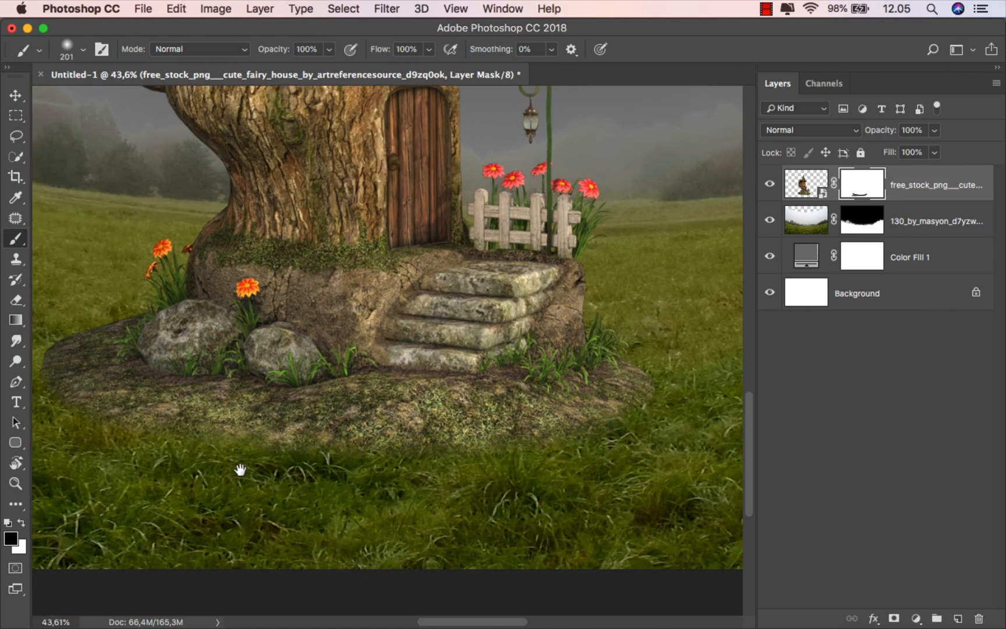
{"action": "left_click_drag", "start_coordinate": [240, 469], "coordinate": [339, 465]}
{"action": "left_click_drag", "start_coordinate": [176, 441], "coordinate": [202, 419], "text": "super"}
Step: Switch to a Trees grass-blade brush of about 268 px
{"action": "right_click", "coordinate": [217, 406]}
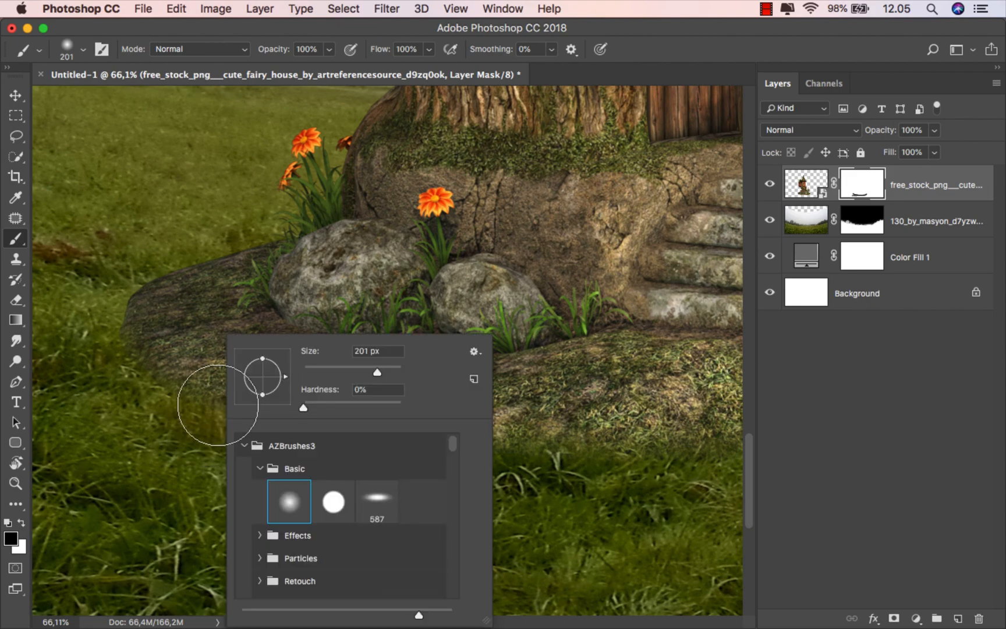
{"action": "scroll", "coordinate": [454, 445], "scroll_direction": "down", "scroll_amount": 5}
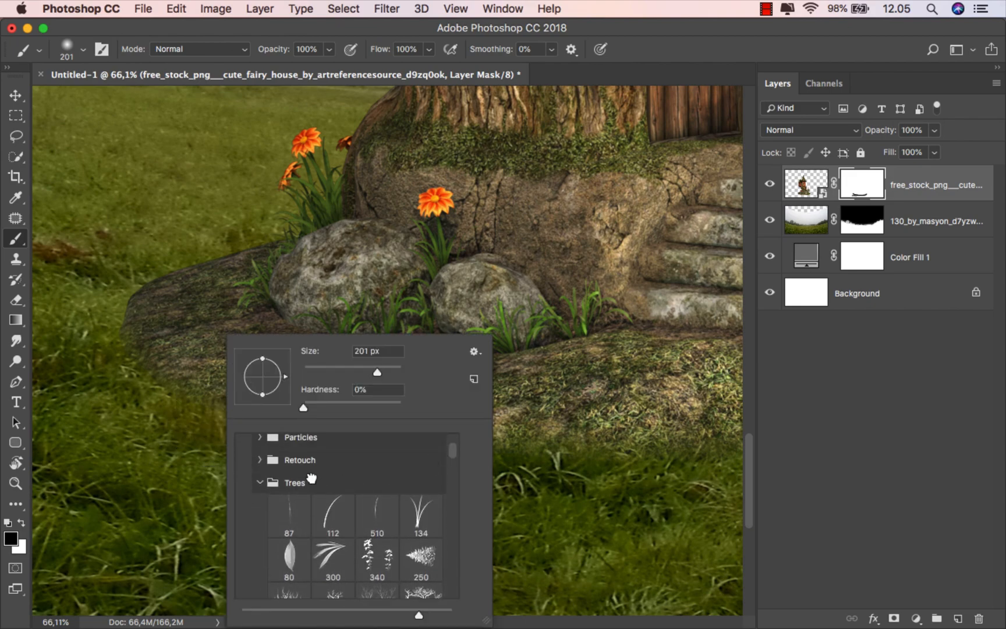
{"action": "left_click", "coordinate": [312, 480]}
{"action": "left_click", "coordinate": [376, 509]}
{"action": "left_click_drag", "start_coordinate": [175, 408], "coordinate": [155, 418], "text": "ctrl+alt"}
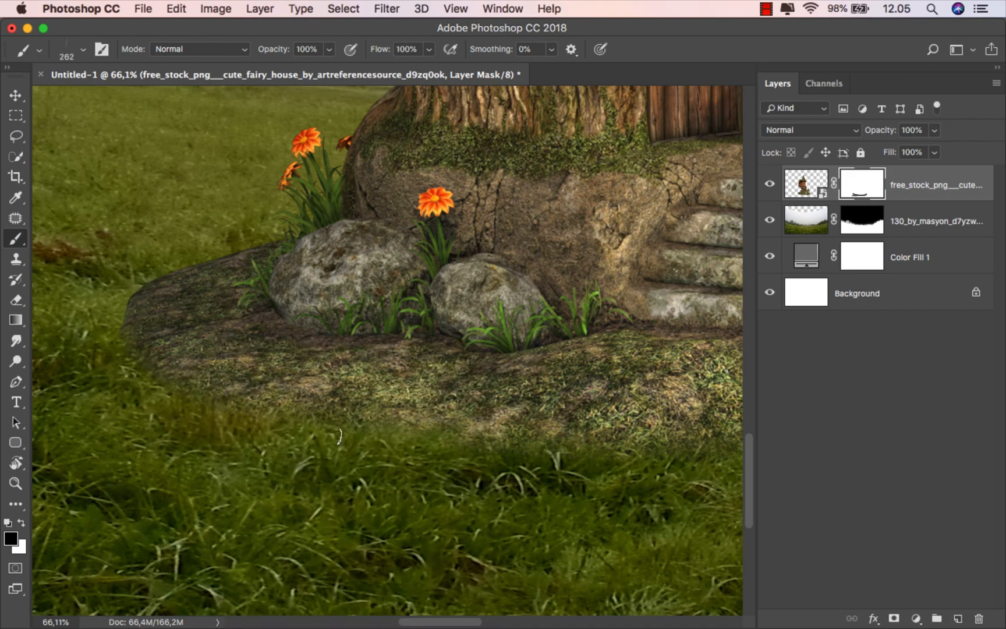
Step: Stroke grass along the platform's base edge, then target the fairy house image layer
{"action": "left_click_drag", "start_coordinate": [442, 434], "coordinate": [202, 433]}
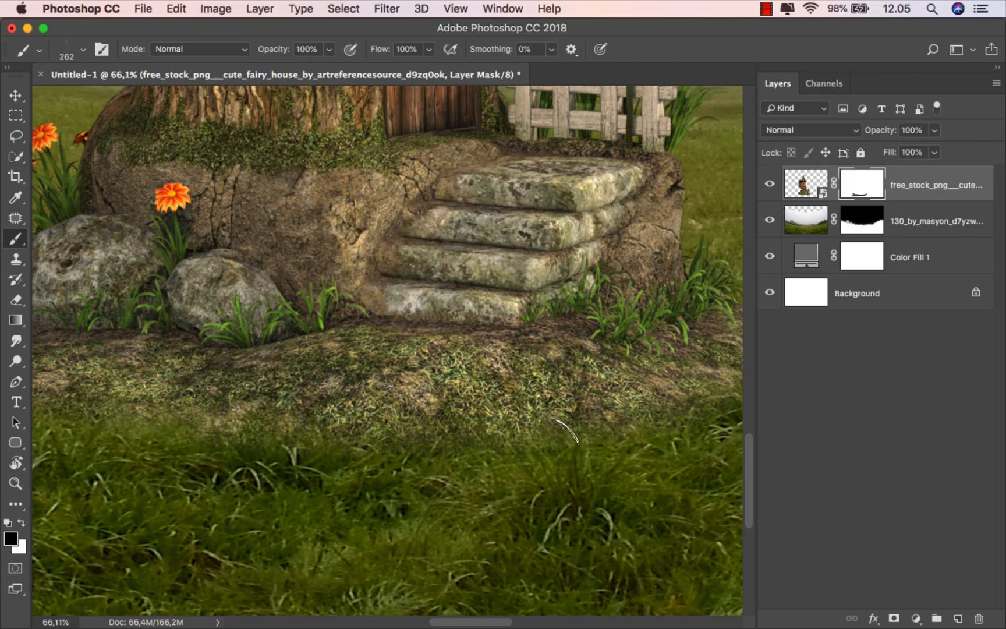
{"action": "left_click_drag", "start_coordinate": [568, 432], "coordinate": [340, 456]}
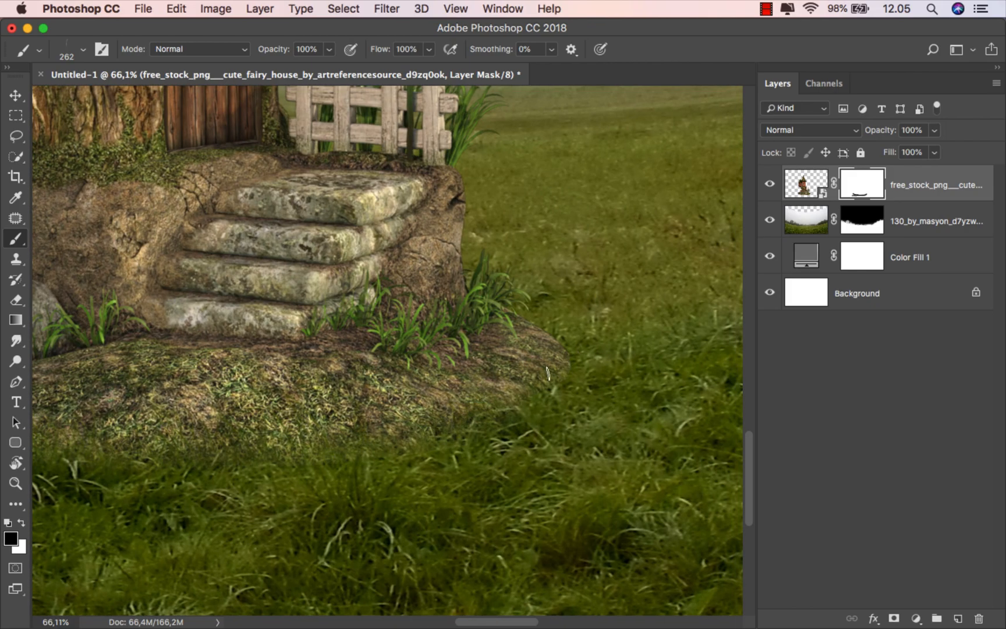
{"action": "left_click_drag", "start_coordinate": [228, 414], "coordinate": [483, 427]}
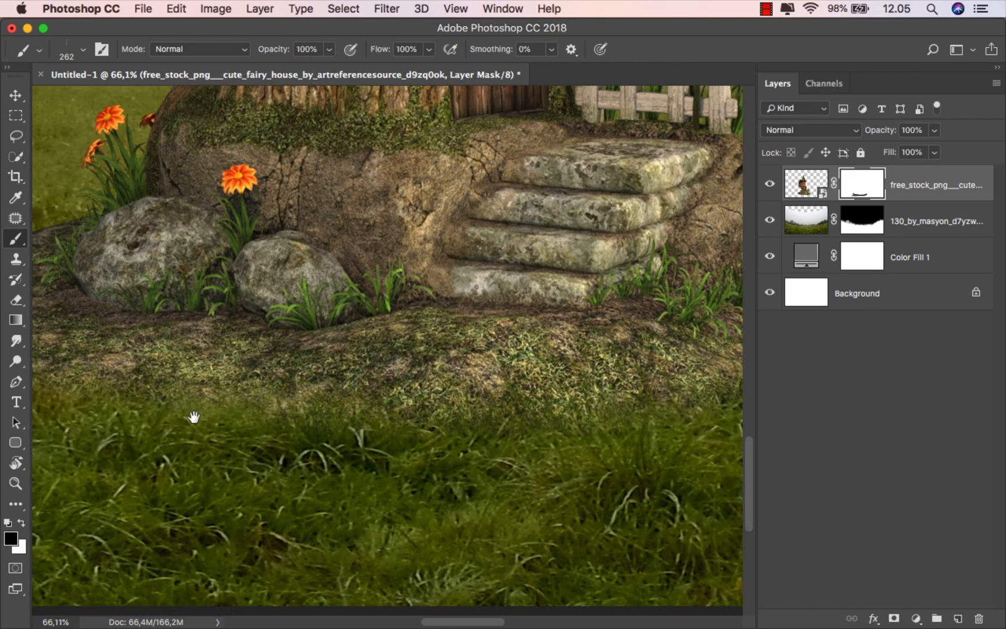
{"action": "left_click_drag", "start_coordinate": [193, 415], "coordinate": [396, 416]}
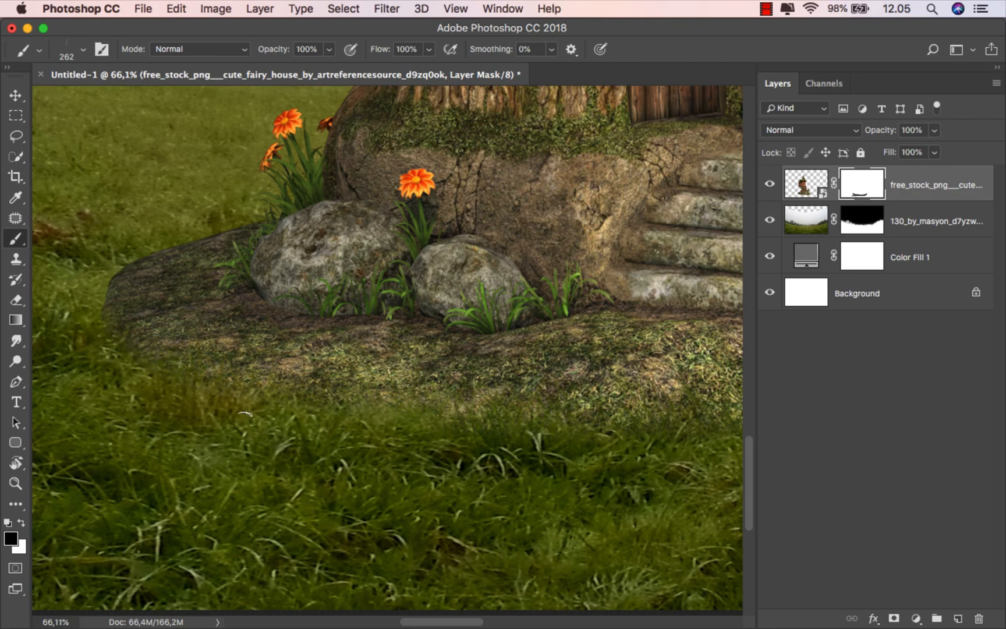
{"action": "left_click_drag", "start_coordinate": [552, 444], "coordinate": [423, 448]}
{"action": "scroll", "coordinate": [577, 417], "scroll_direction": "up", "scroll_amount": 5}
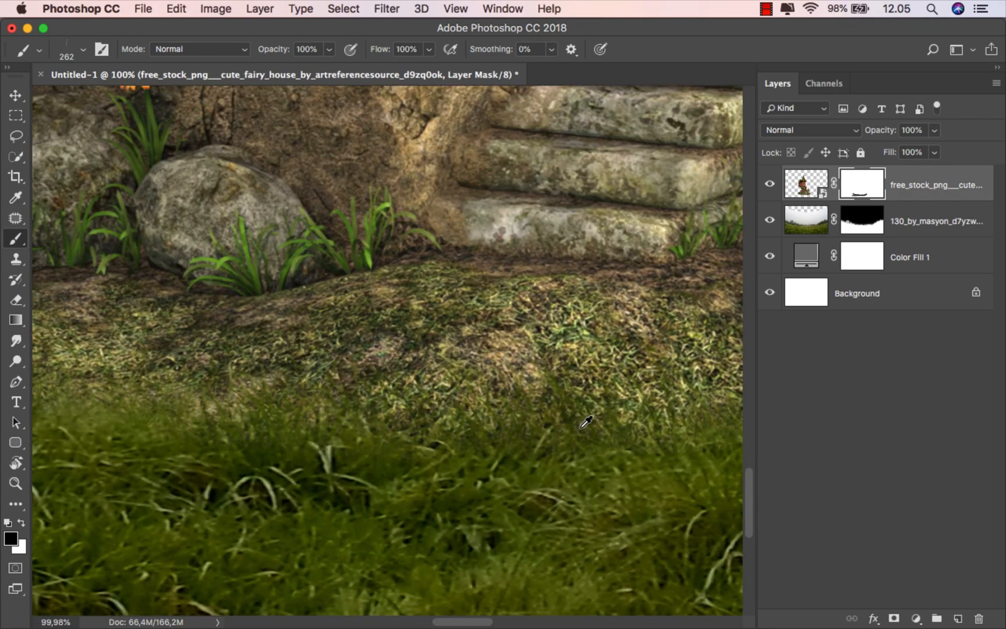
{"action": "scroll", "coordinate": [500, 430], "scroll_direction": "down", "scroll_amount": 8}
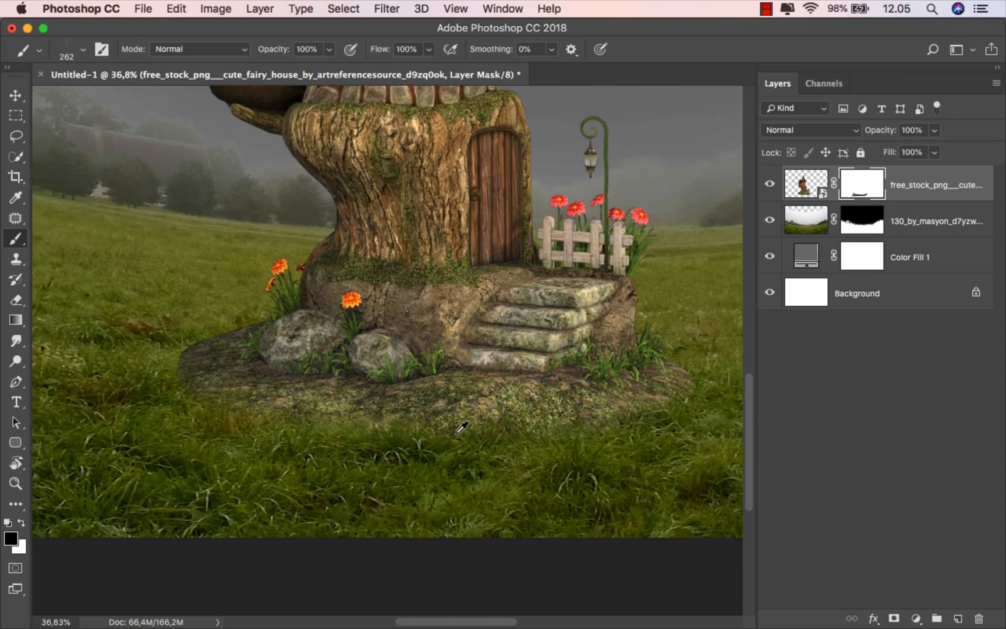
{"action": "left_click_drag", "start_coordinate": [430, 428], "coordinate": [426, 431]}
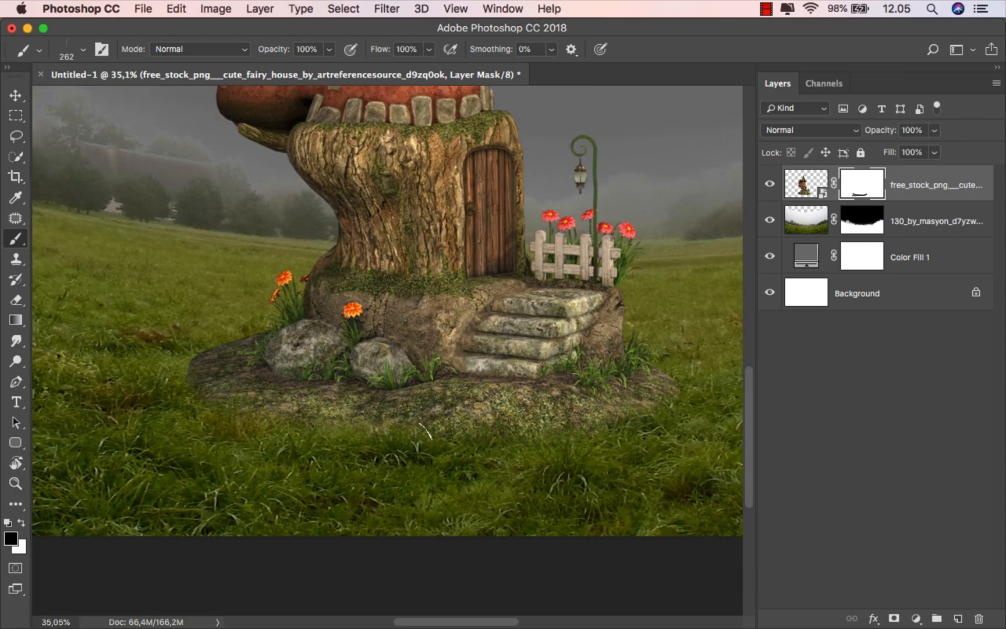
{"action": "scroll", "coordinate": [425, 431], "scroll_direction": "down", "scroll_amount": 4}
{"action": "key", "text": "v"}
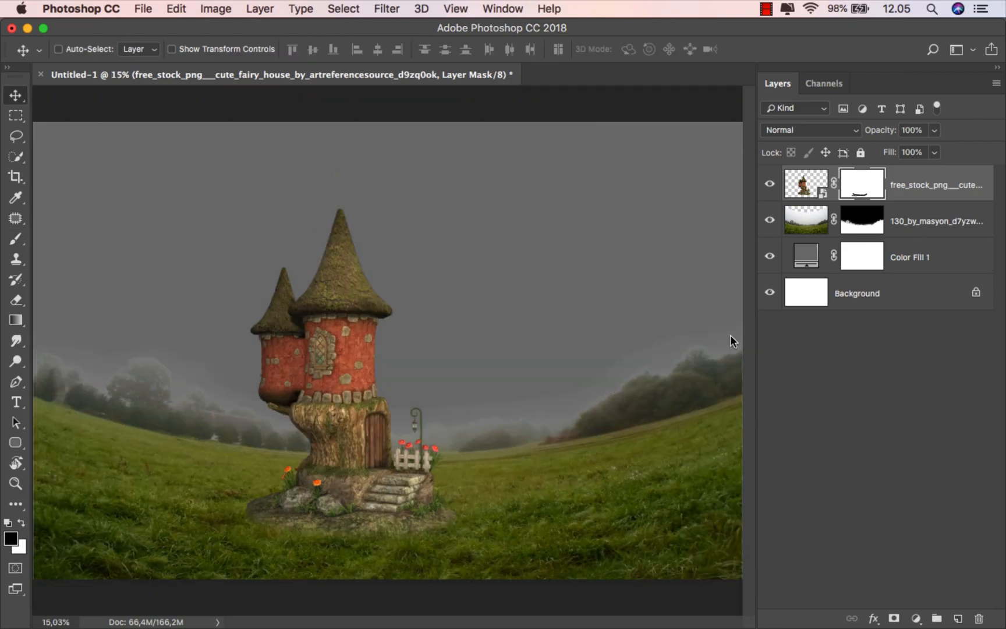
{"action": "left_click", "coordinate": [927, 185]}
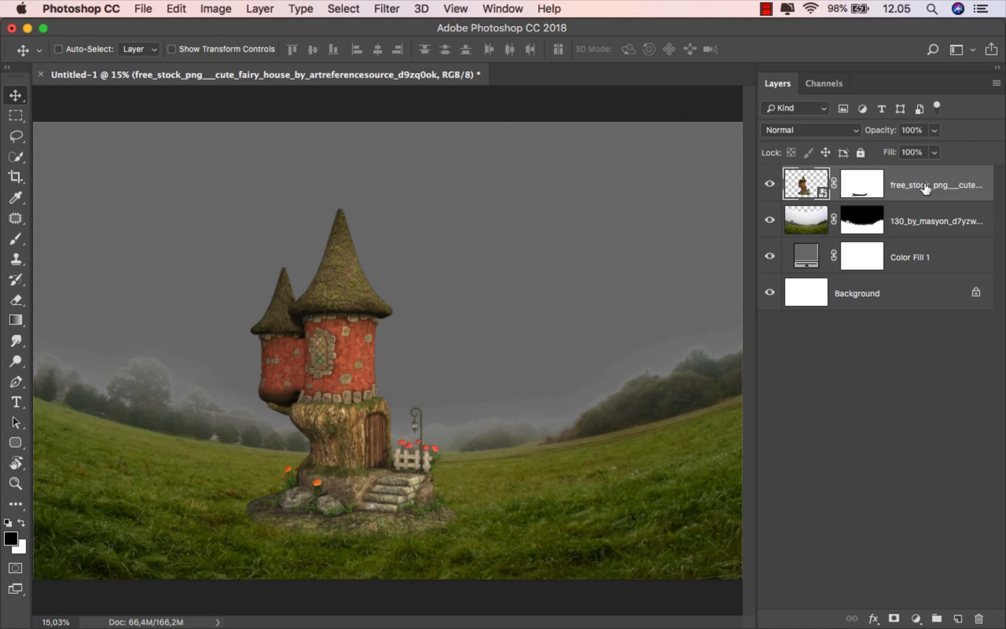
Step: Place the tree_n_roots image and move its layer below the fairy house
{"action": "left_click", "coordinate": [340, 591]}
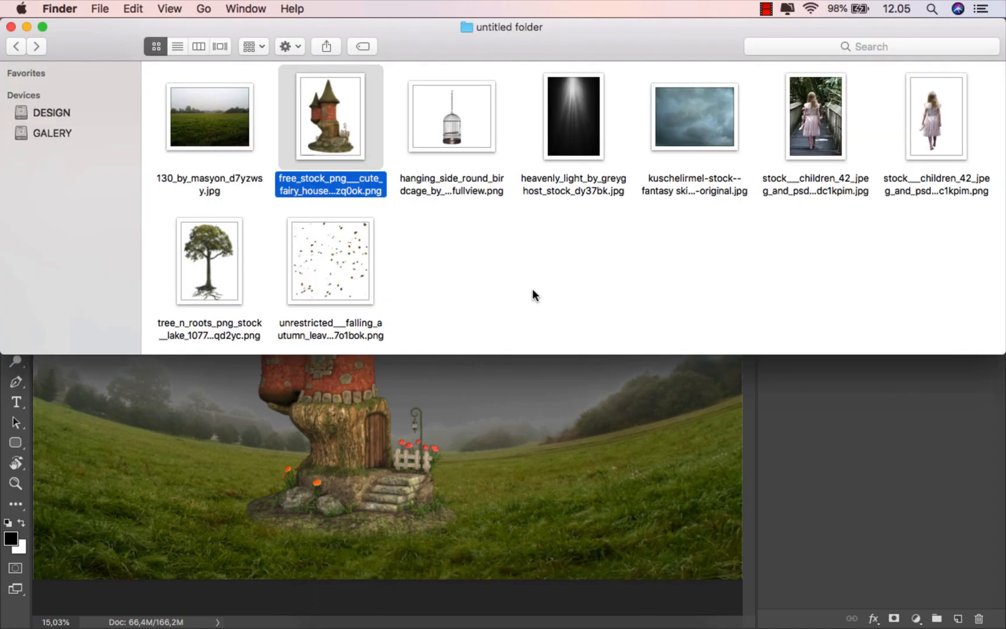
{"action": "left_click_drag", "start_coordinate": [236, 262], "coordinate": [440, 301]}
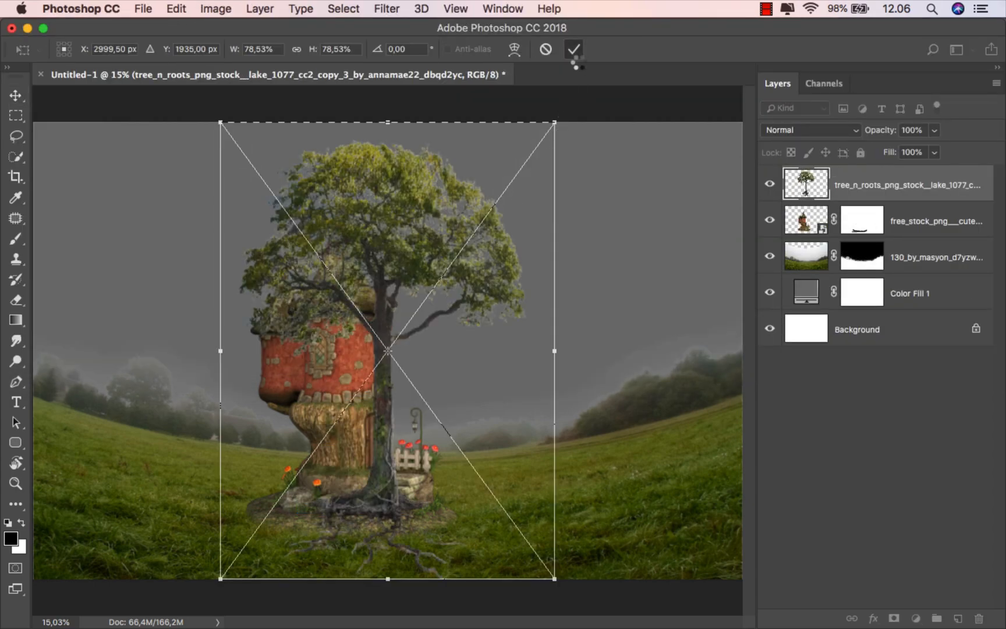
{"action": "left_click", "coordinate": [574, 49]}
{"action": "left_click_drag", "start_coordinate": [851, 191], "coordinate": [866, 230]}
Step: Scale the tree to about 69.7% and position it just right of the house
{"action": "key", "text": "super+t"}
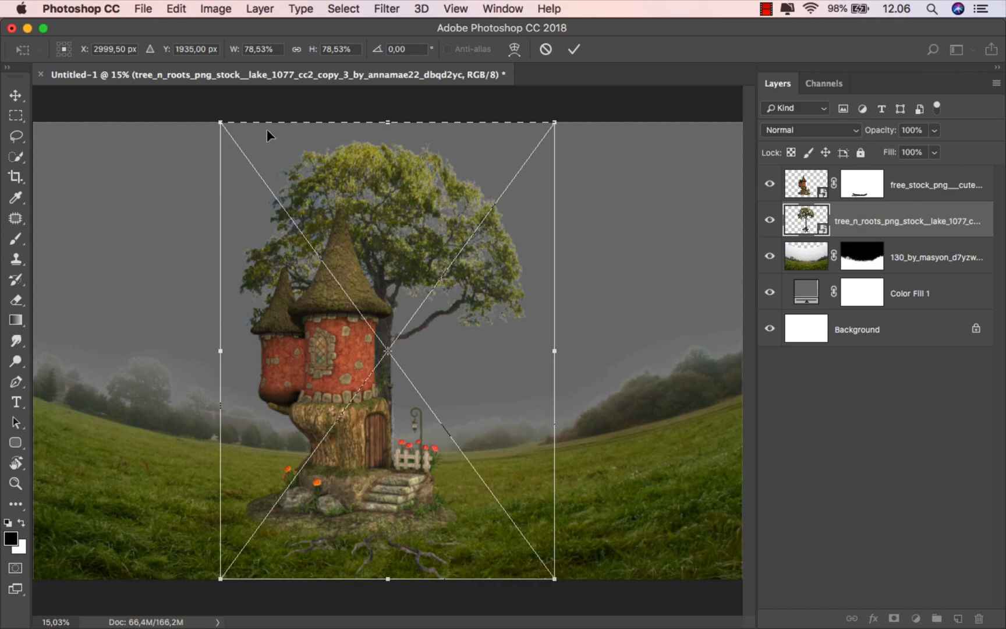
{"action": "left_click_drag", "start_coordinate": [226, 123], "coordinate": [293, 197]}
{"action": "left_click_drag", "start_coordinate": [293, 196], "coordinate": [279, 179]}
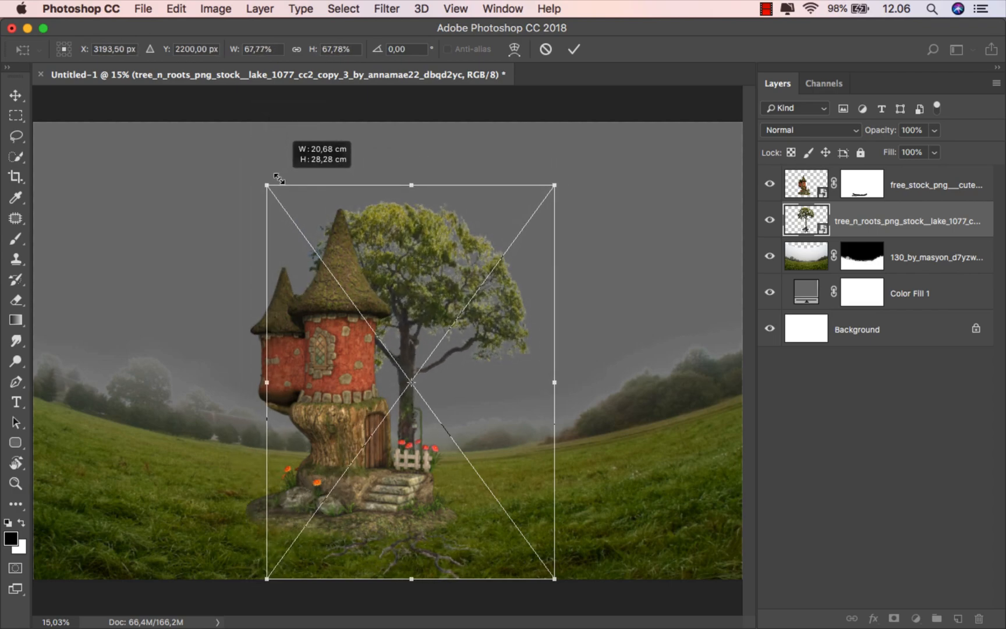
{"action": "left_click_drag", "start_coordinate": [365, 265], "coordinate": [410, 273]}
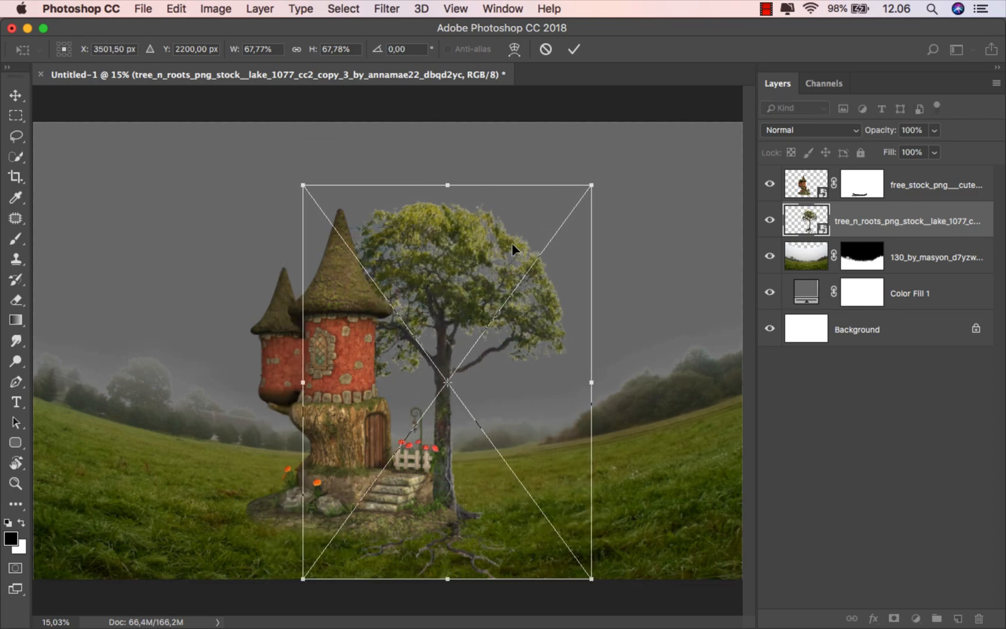
{"action": "left_click_drag", "start_coordinate": [592, 186], "coordinate": [602, 174]}
{"action": "left_click", "coordinate": [574, 49]}
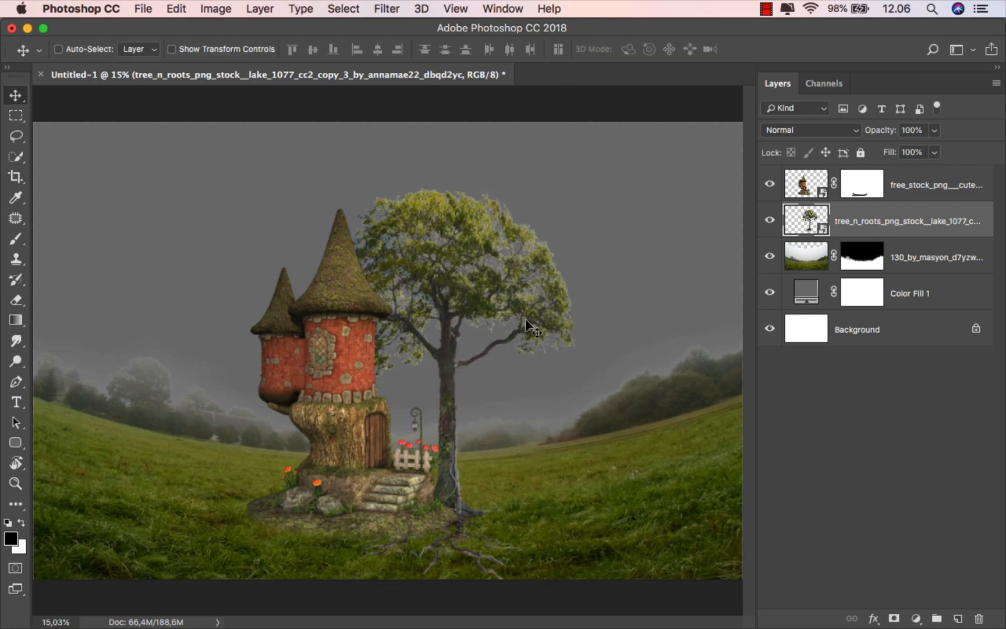
{"action": "left_click_drag", "start_coordinate": [465, 427], "coordinate": [459, 427]}
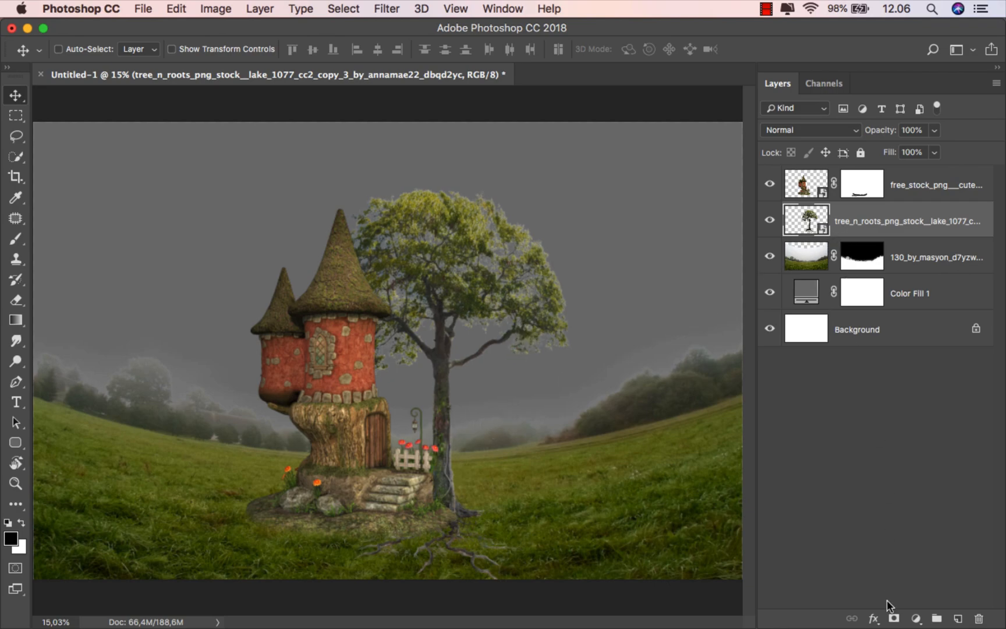
Step: Add a mask to the tree and paint out its roots with a soft round brush of about 190 px
{"action": "left_click", "coordinate": [893, 618]}
{"action": "left_click", "coordinate": [15, 238]}
{"action": "left_click", "coordinate": [53, 237]}
{"action": "scroll", "coordinate": [420, 544], "scroll_direction": "up", "scroll_amount": 5}
{"action": "left_click_drag", "start_coordinate": [427, 521], "coordinate": [403, 481]}
{"action": "right_click", "coordinate": [410, 335]}
{"action": "left_click_drag", "start_coordinate": [636, 451], "coordinate": [638, 436]}
{"action": "left_click", "coordinate": [473, 495]}
{"action": "mouse_move", "coordinate": [309, 444]}
{"action": "left_mouse_down"}
{"action": "mouse_move", "coordinate": [178, 449]}
{"action": "mouse_move", "coordinate": [279, 420]}
{"action": "mouse_move", "coordinate": [306, 426]}
{"action": "mouse_move", "coordinate": [469, 402]}
{"action": "mouse_move", "coordinate": [574, 436]}
{"action": "mouse_move", "coordinate": [314, 483]}
{"action": "mouse_move", "coordinate": [619, 530]}
{"action": "left_mouse_up"}
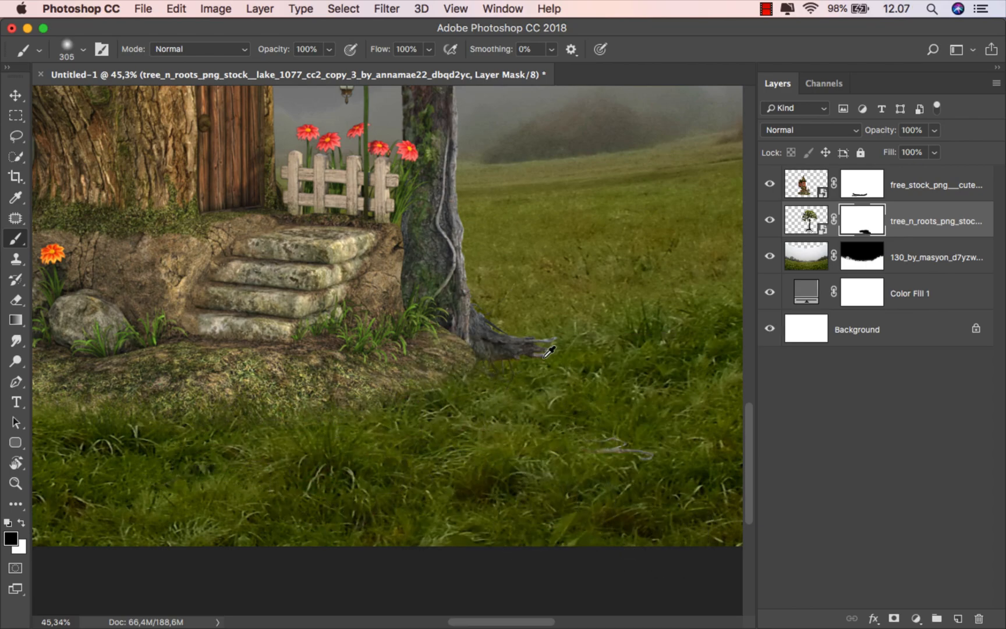
{"action": "scroll", "coordinate": [542, 396], "scroll_direction": "up", "scroll_amount": 5}
{"action": "mouse_move", "coordinate": [516, 404]}
{"action": "left_mouse_down"}
{"action": "mouse_move", "coordinate": [456, 404]}
{"action": "mouse_move", "coordinate": [460, 417]}
{"action": "left_mouse_up"}
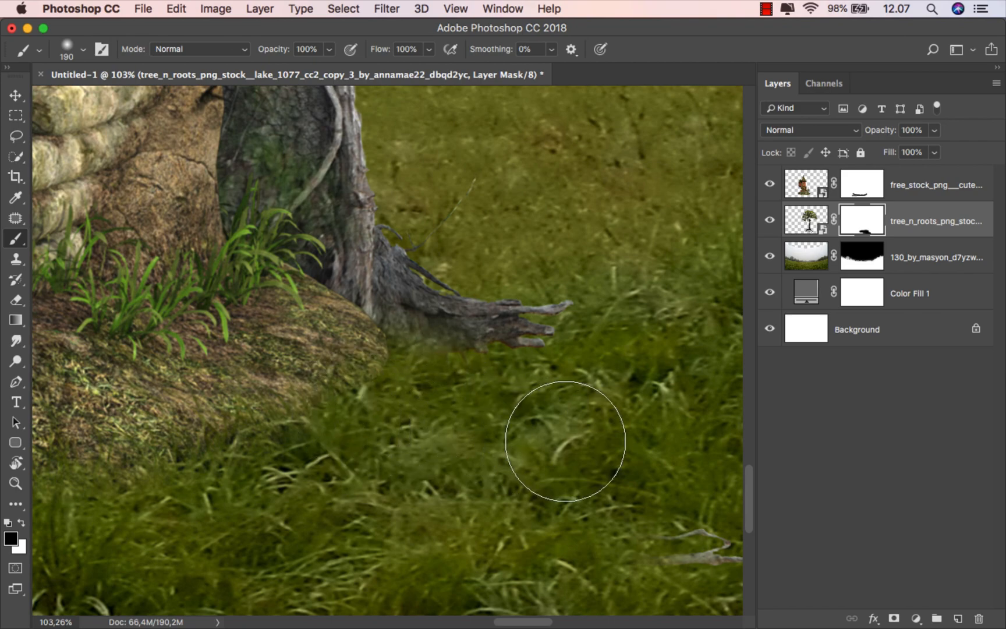
Step: Blend the roots into the field with a 240 px grass brush, then target the tree image
{"action": "right_click", "coordinate": [490, 397]}
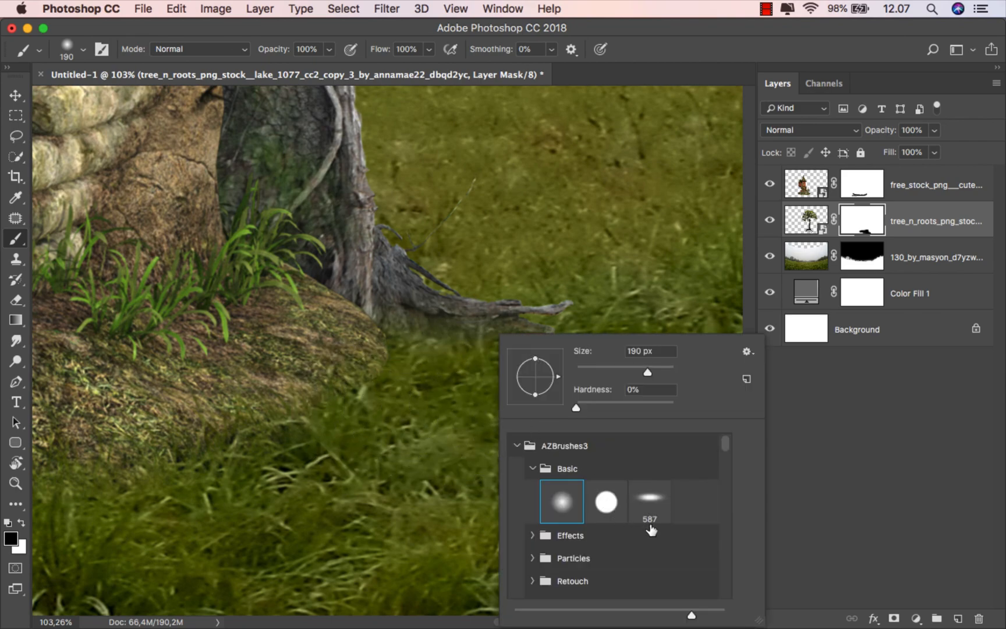
{"action": "left_click_drag", "start_coordinate": [723, 443], "coordinate": [723, 455]}
{"action": "left_click", "coordinate": [654, 453]}
{"action": "left_click_drag", "start_coordinate": [406, 403], "coordinate": [274, 403]}
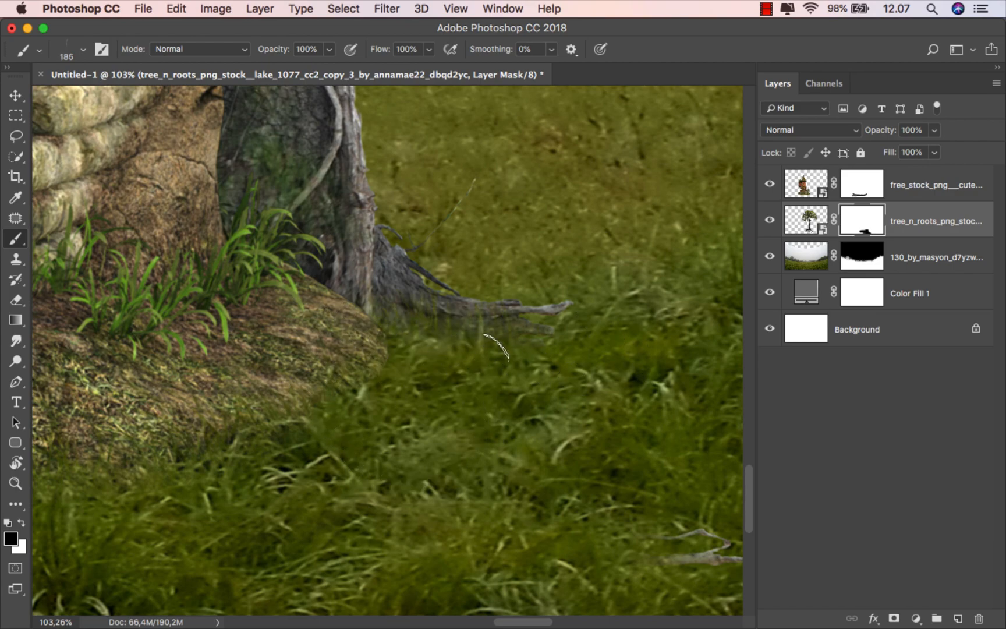
{"action": "scroll", "coordinate": [569, 349], "scroll_direction": "down", "scroll_amount": 6}
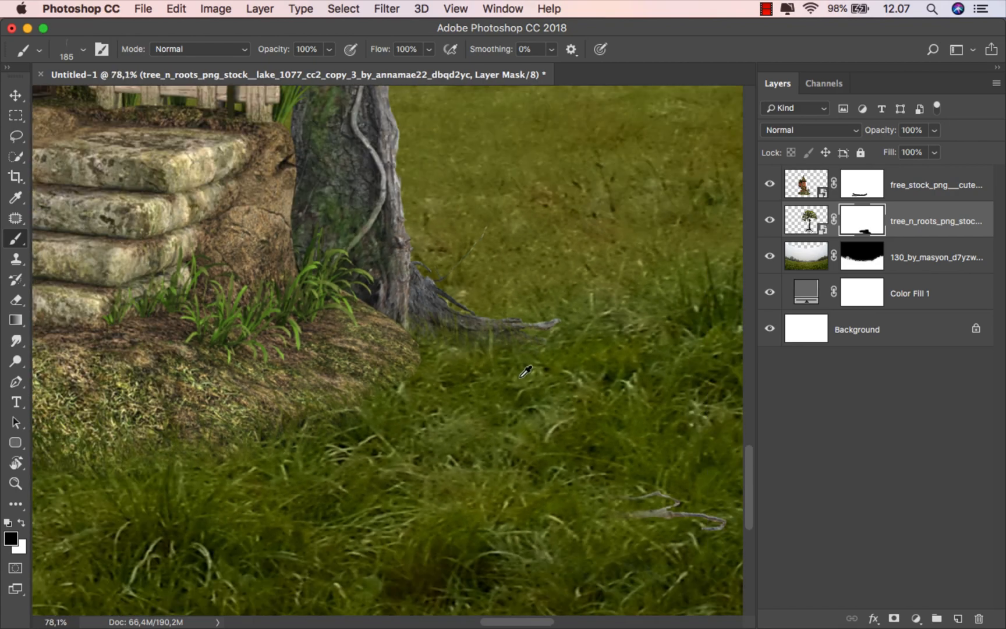
{"action": "scroll", "coordinate": [521, 373], "scroll_direction": "down", "scroll_amount": 5}
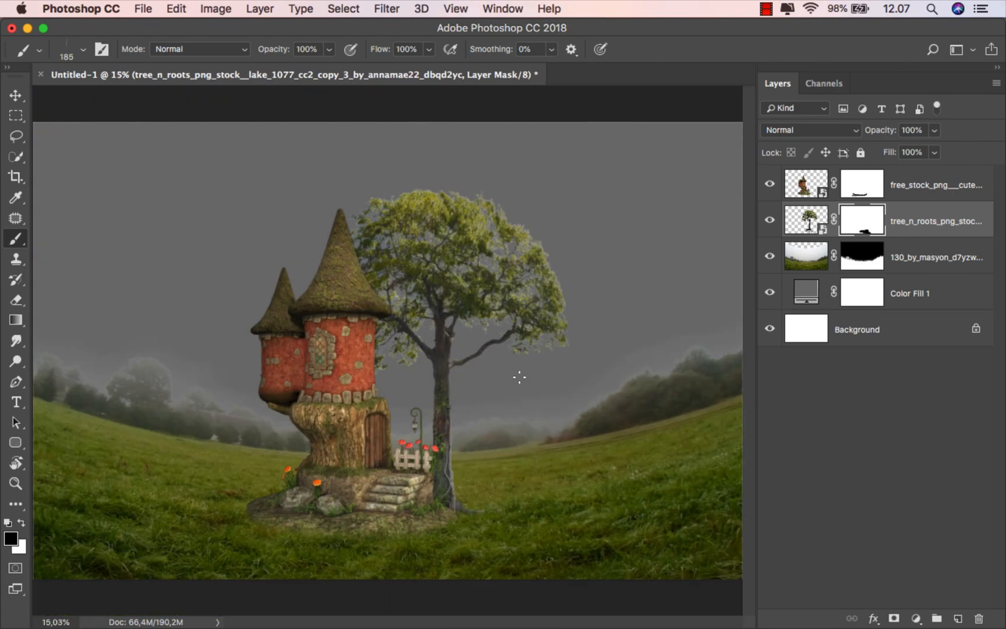
{"action": "key", "text": "v"}
{"action": "left_click", "coordinate": [909, 222]}
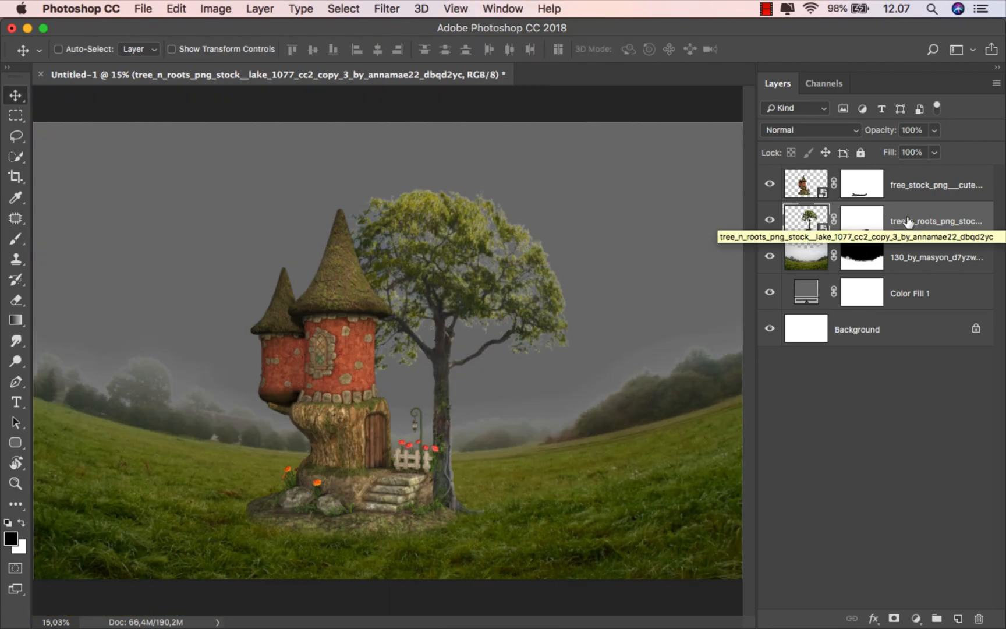
Step: Place the heavenly_light image beneath the tree layer in Screen blend mode
{"action": "left_click", "coordinate": [913, 185]}
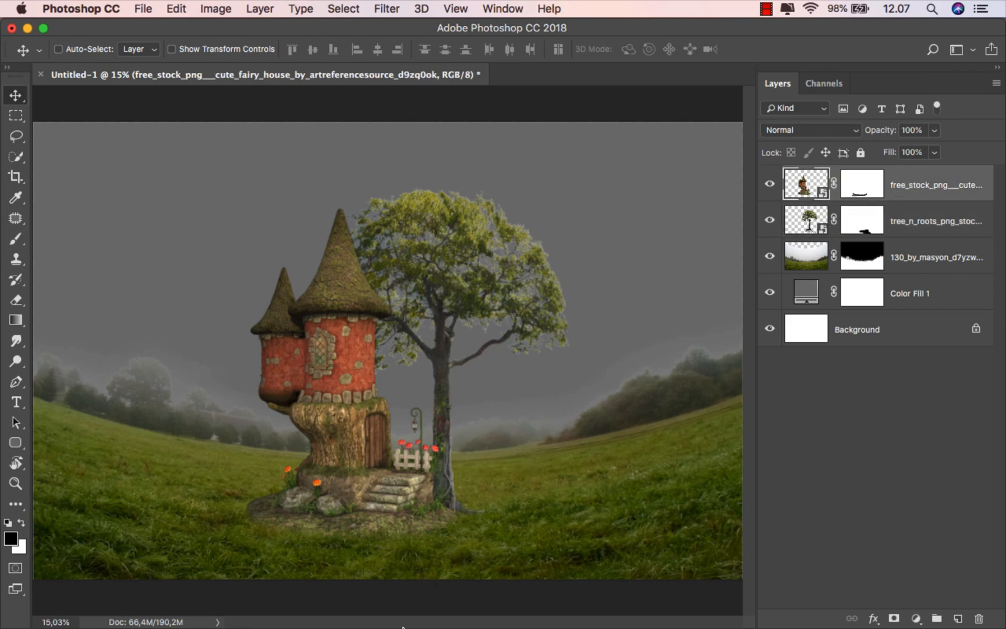
{"action": "left_click", "coordinate": [349, 587]}
{"action": "left_click_drag", "start_coordinate": [575, 117], "coordinate": [482, 443]}
{"action": "left_click", "coordinate": [574, 49]}
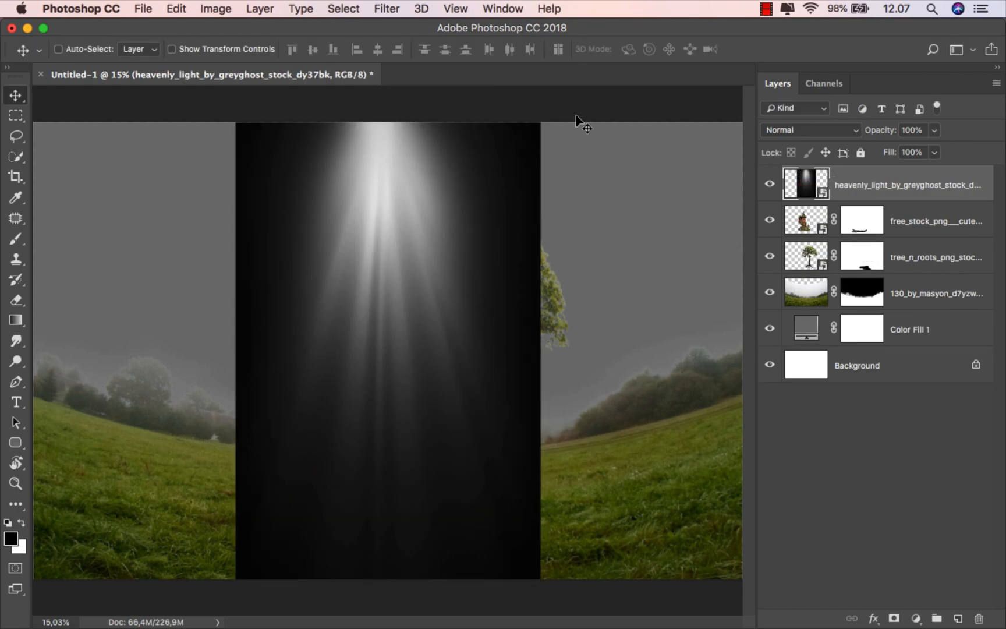
{"action": "left_click_drag", "start_coordinate": [847, 186], "coordinate": [854, 280]}
{"action": "left_click", "coordinate": [806, 130]}
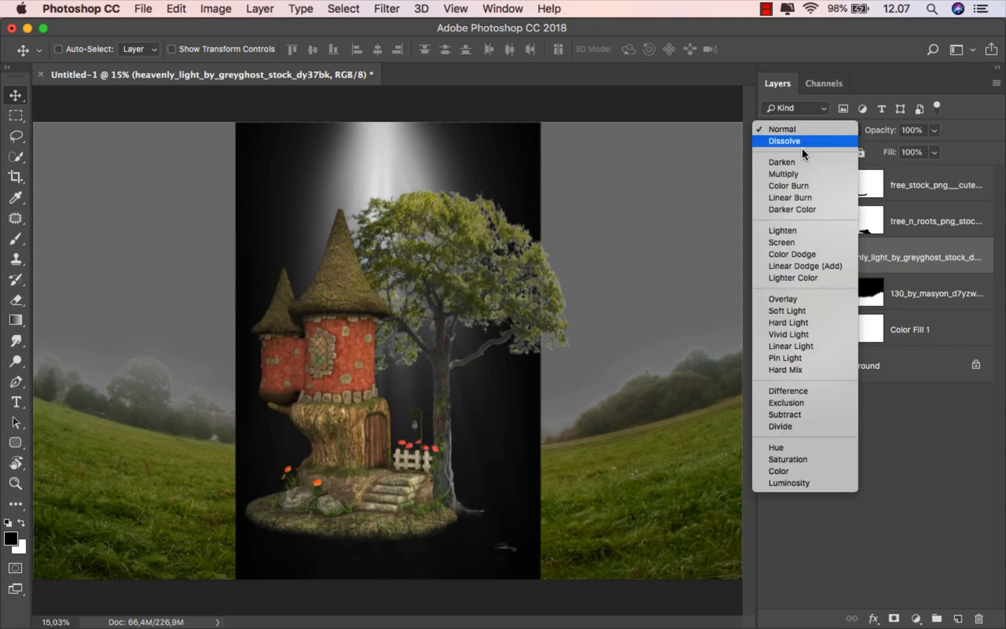
{"action": "left_click", "coordinate": [802, 242]}
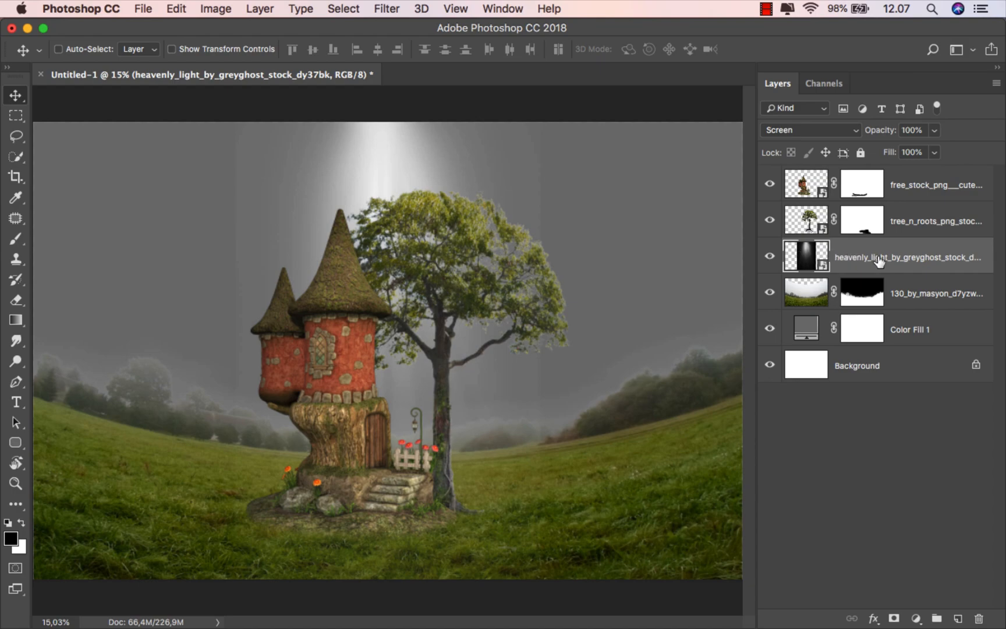
Step: Stretch the light layer to 150% width and down toward the bottom of the canvas
{"action": "key", "text": "super+t"}
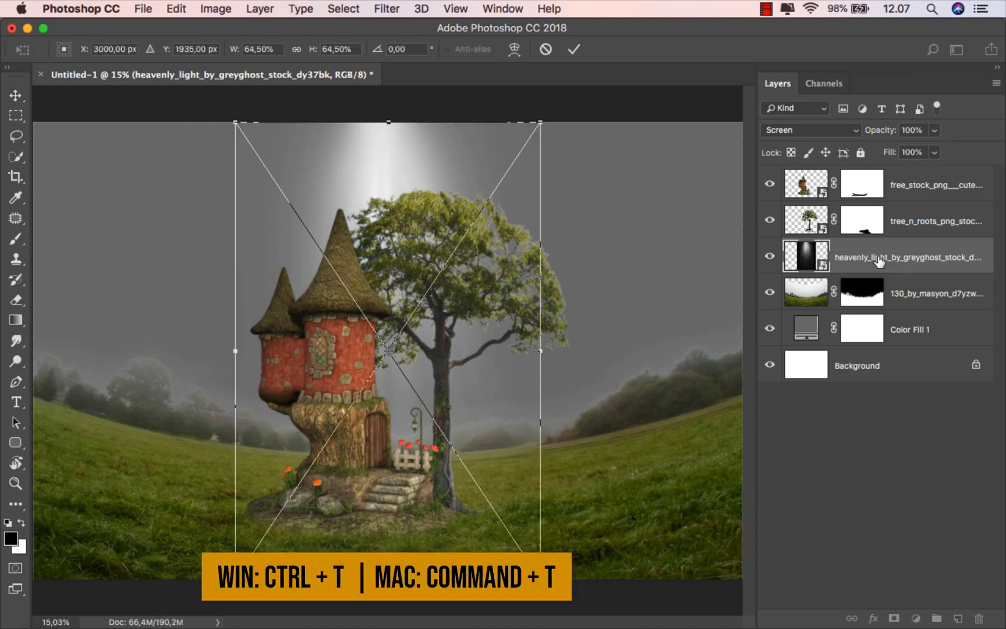
{"action": "scroll", "coordinate": [556, 366], "scroll_direction": "down", "scroll_amount": 3}
{"action": "left_click_drag", "start_coordinate": [535, 352], "coordinate": [687, 352]}
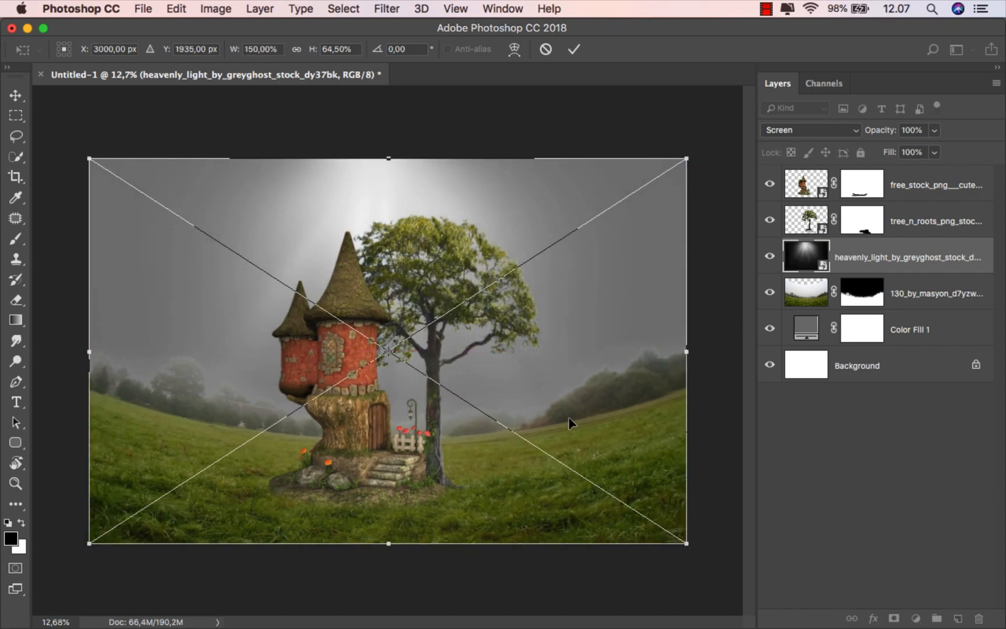
{"action": "left_click_drag", "start_coordinate": [391, 546], "coordinate": [396, 576]}
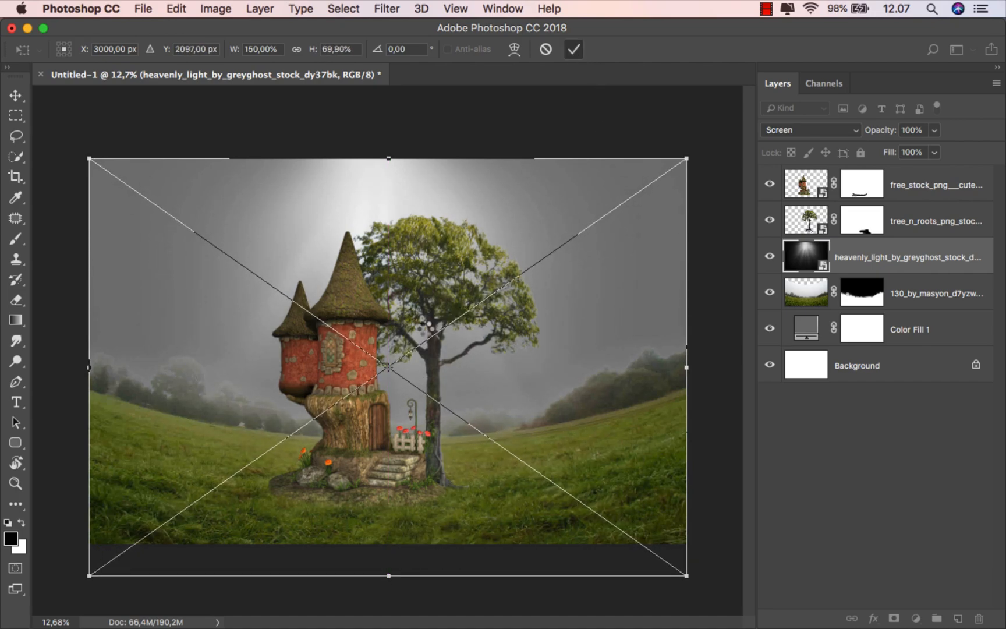
{"action": "key", "text": "Return"}
{"action": "scroll", "coordinate": [370, 378], "scroll_direction": "up", "scroll_amount": 1}
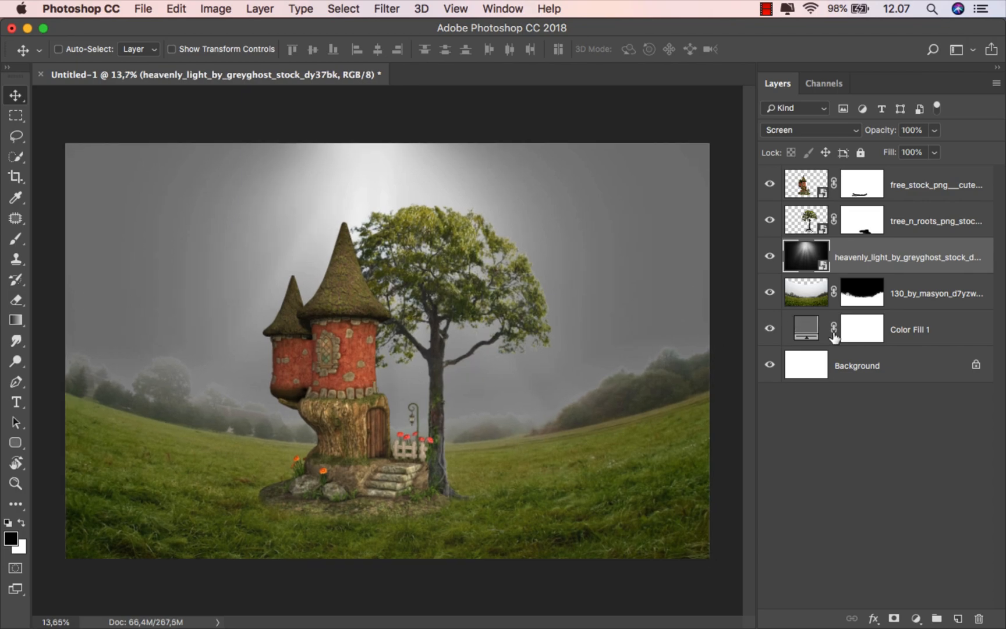
Step: Mask the heavenly light layer and fade its bottom with upward 50% gradient strokes
{"action": "left_click", "coordinate": [894, 618]}
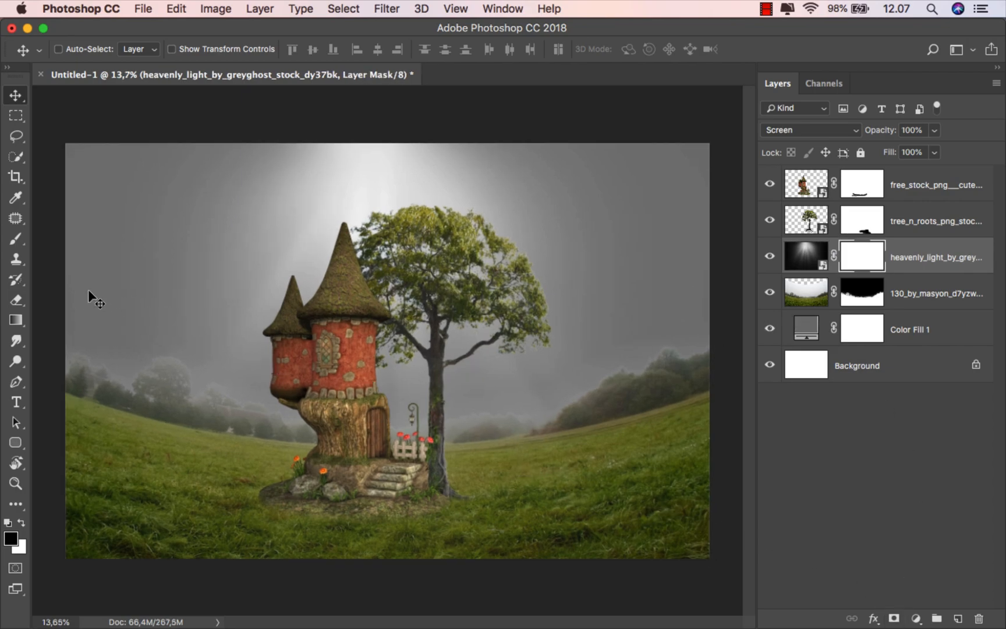
{"action": "left_click_drag", "start_coordinate": [16, 320], "coordinate": [56, 321]}
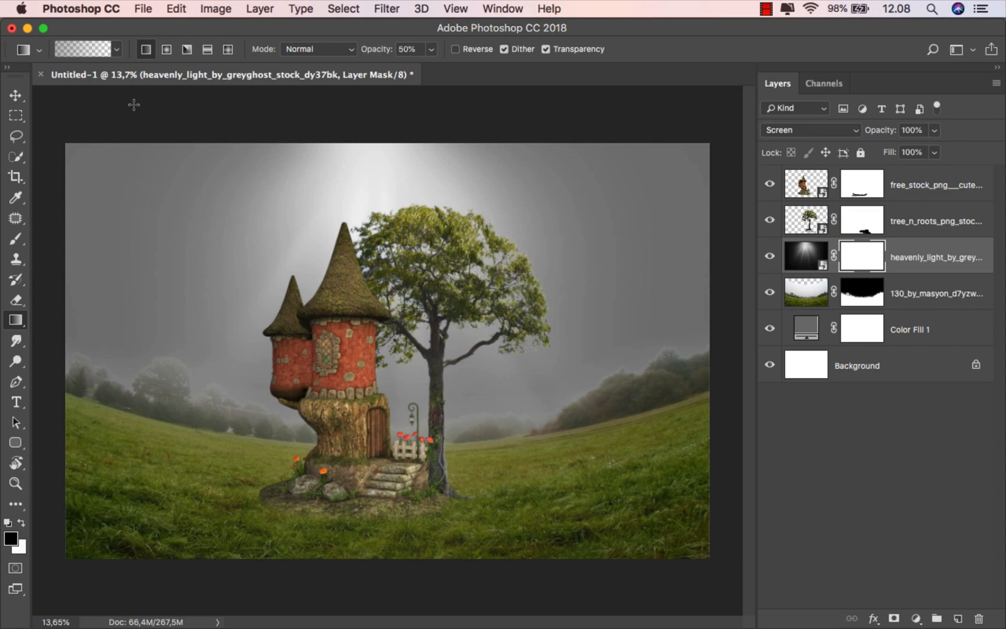
{"action": "left_click", "coordinate": [367, 51]}
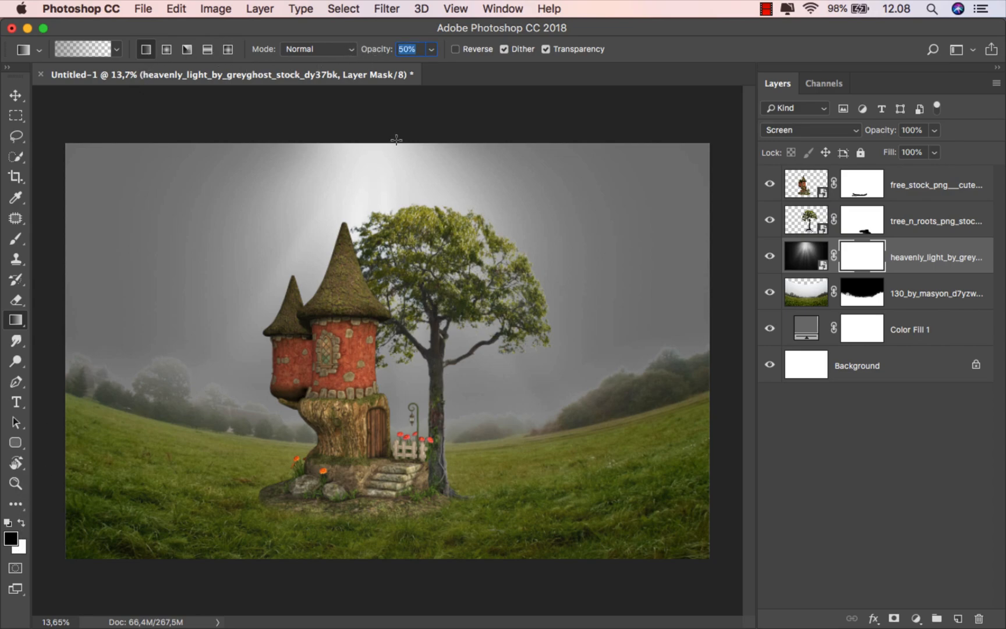
{"action": "left_click_drag", "start_coordinate": [385, 549], "coordinate": [387, 464]}
{"action": "left_click_drag", "start_coordinate": [379, 582], "coordinate": [371, 460]}
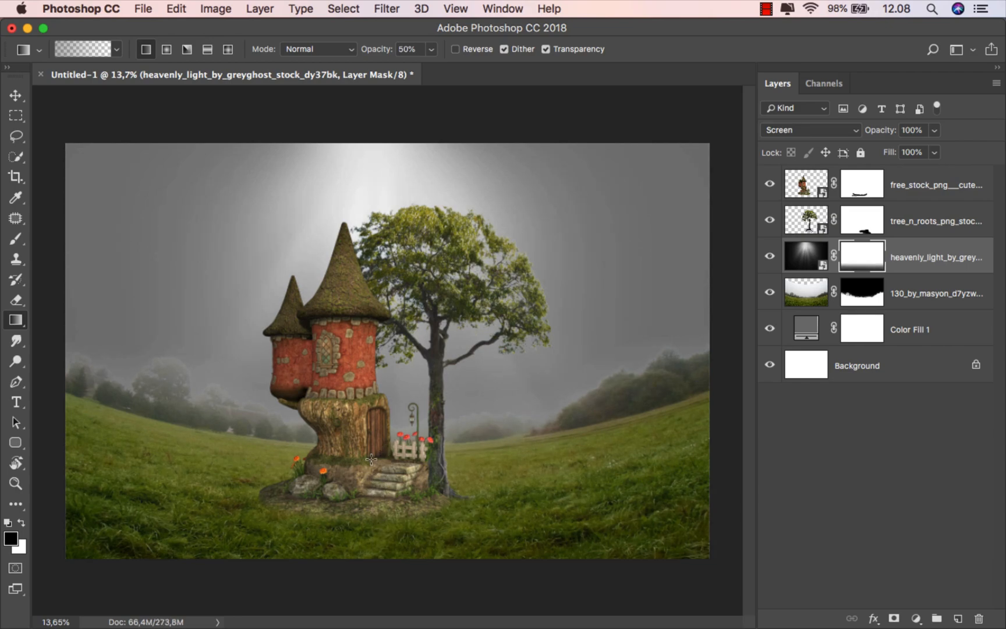
Step: Target the light layer's image, switch to the Move tool and select the fairy house layer
{"action": "left_click", "coordinate": [900, 259]}
{"action": "key", "text": "v"}
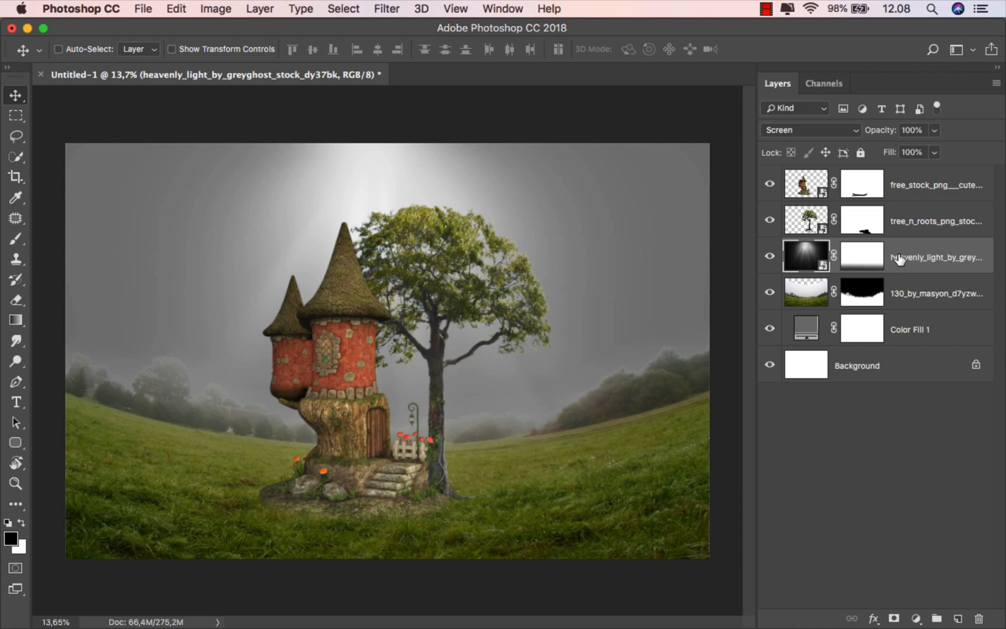
{"action": "left_click", "coordinate": [915, 195]}
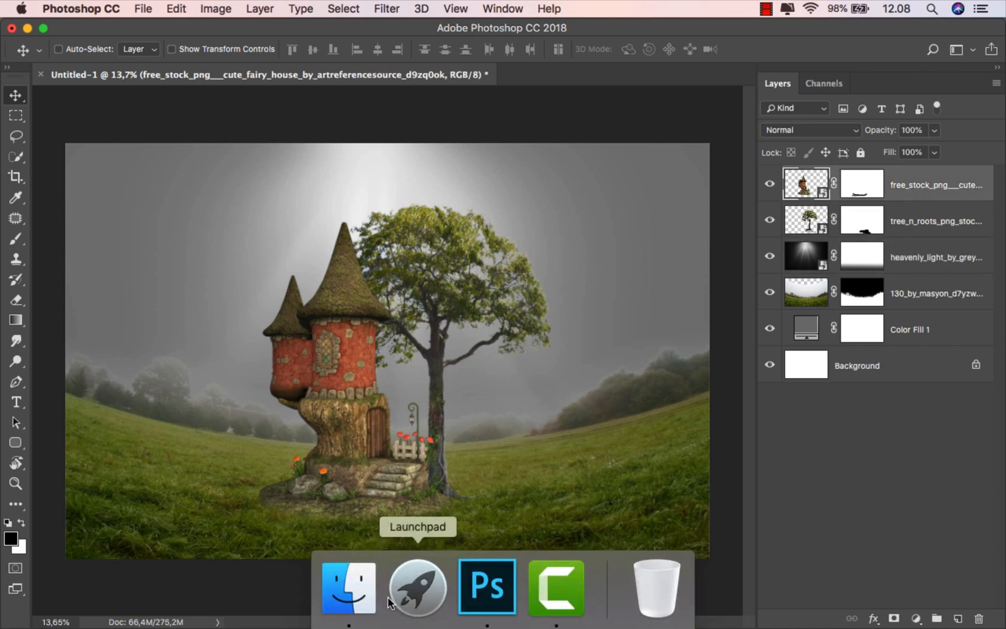
Step: Place the fantasy skies JPG from Finder and move it below the 130_by_masyon layer
{"action": "left_click", "coordinate": [348, 588]}
{"action": "left_click", "coordinate": [539, 322]}
{"action": "left_click_drag", "start_coordinate": [692, 135], "coordinate": [496, 485]}
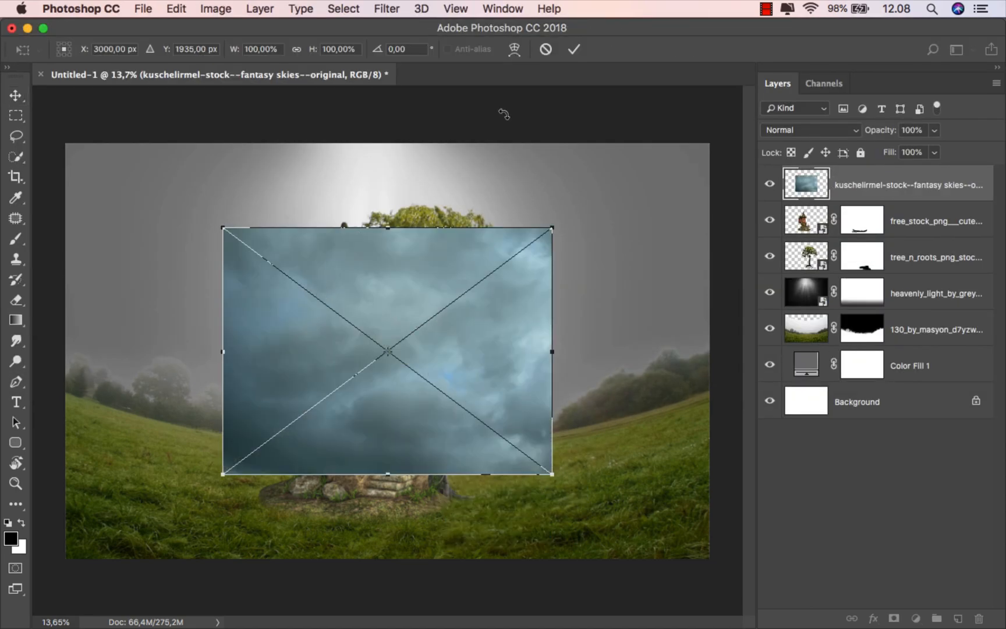
{"action": "left_click", "coordinate": [574, 49]}
{"action": "left_click_drag", "start_coordinate": [862, 191], "coordinate": [847, 343]}
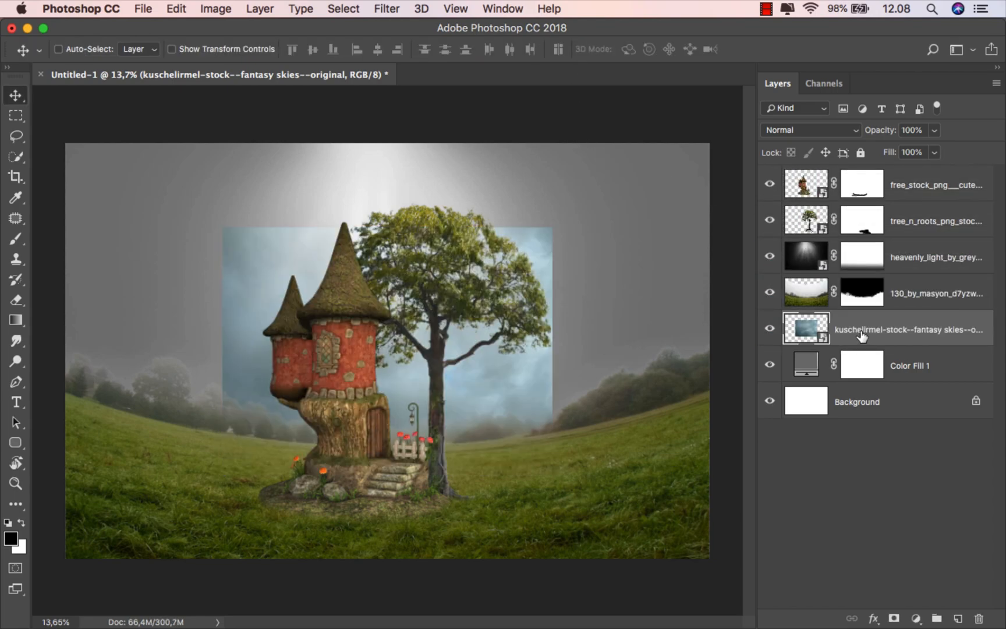
Step: Scale the sky to 195.31% width and 129.9% height so clouds fill the top
{"action": "key", "text": "super+t"}
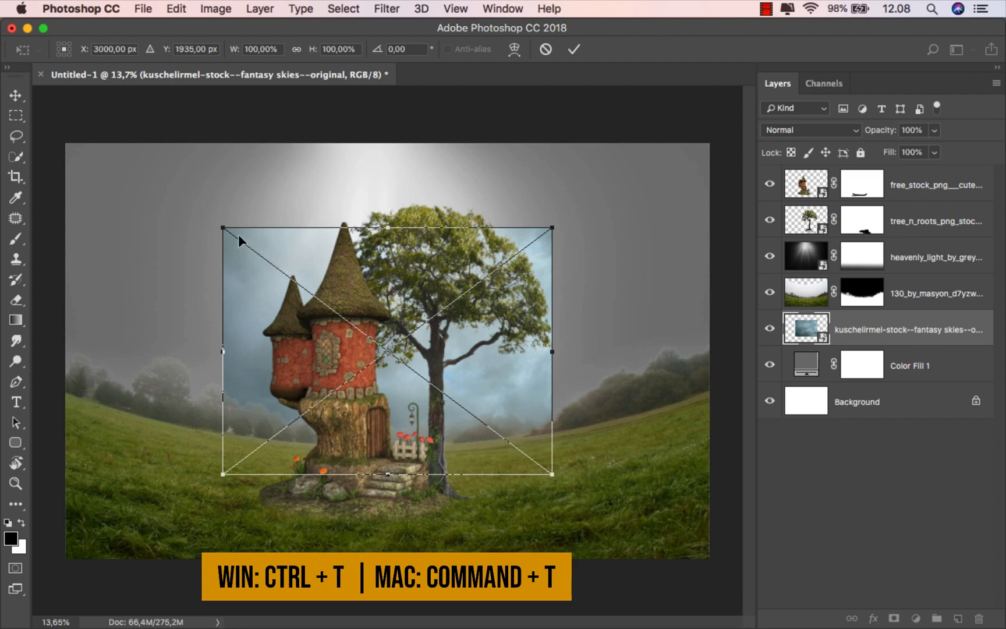
{"action": "left_click_drag", "start_coordinate": [223, 227], "coordinate": [66, 144]}
{"action": "left_click_drag", "start_coordinate": [552, 309], "coordinate": [709, 316]}
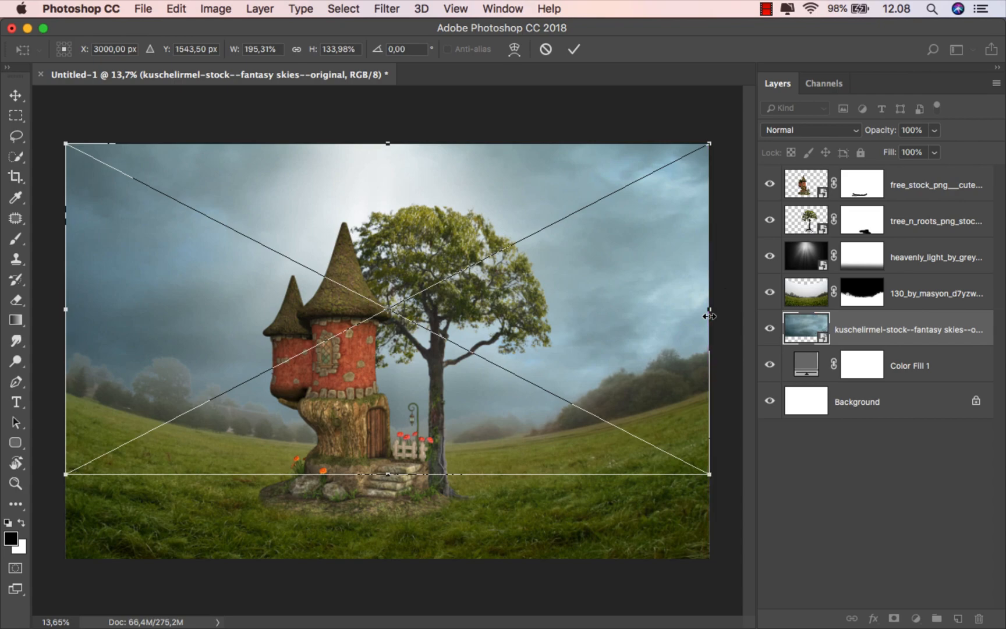
{"action": "left_click_drag", "start_coordinate": [391, 473], "coordinate": [388, 464]}
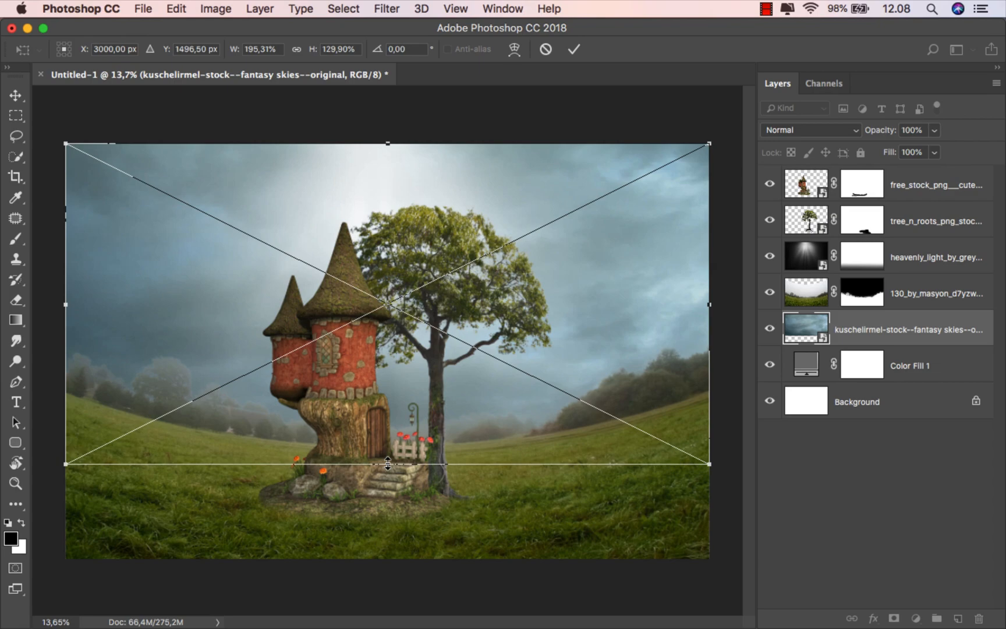
{"action": "left_click", "coordinate": [573, 49]}
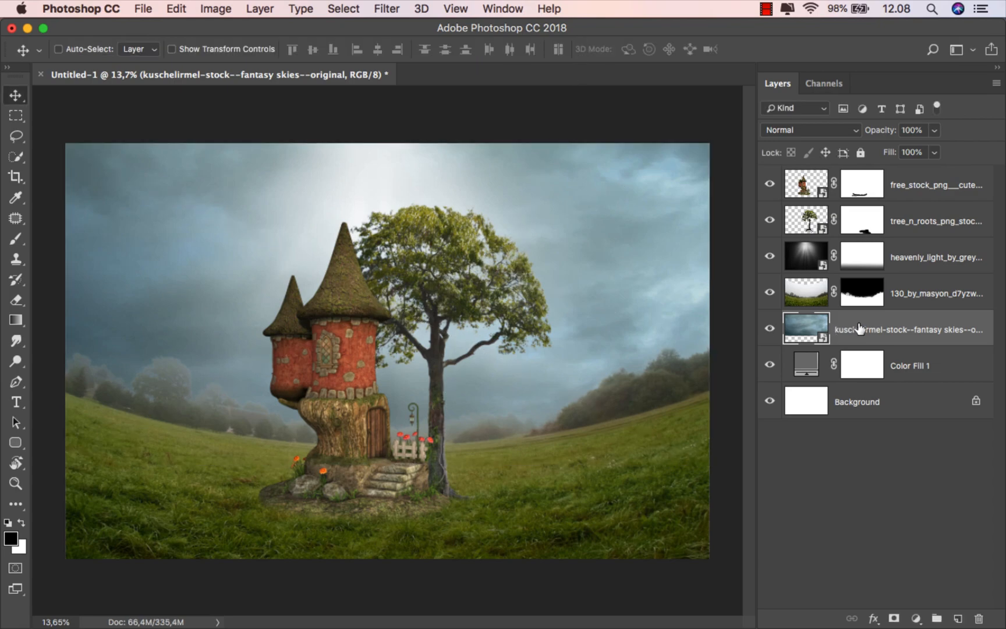
Step: Add a Selective Color adjustment clipped to the 130_by_masyon landscape layer
{"action": "left_click", "coordinate": [929, 294]}
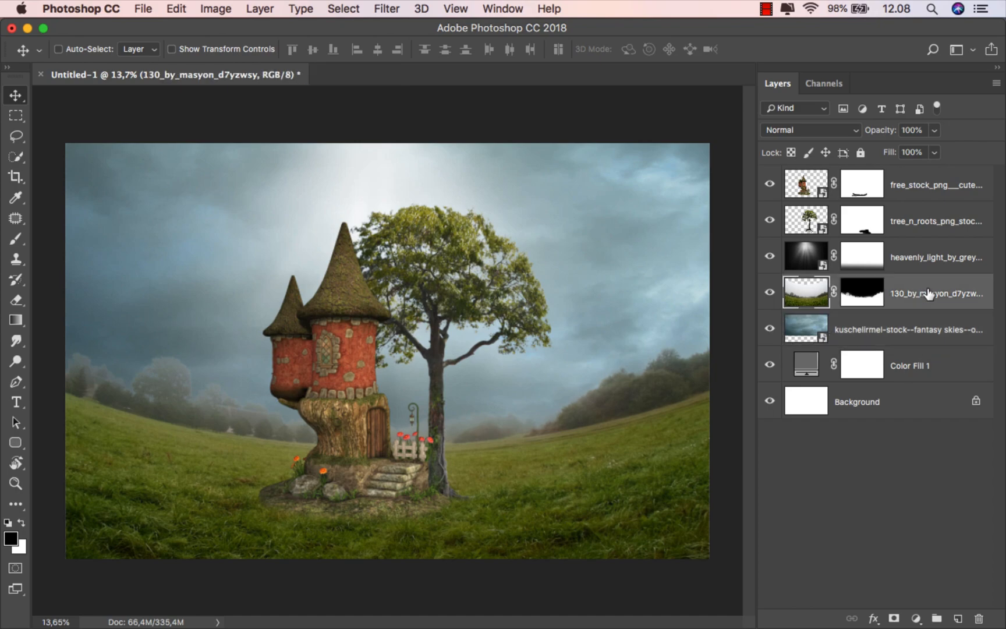
{"action": "left_click", "coordinate": [916, 618]}
{"action": "left_click", "coordinate": [931, 588]}
{"action": "left_click", "coordinate": [705, 526]}
{"action": "scroll", "coordinate": [502, 480], "scroll_direction": "up", "scroll_amount": 3}
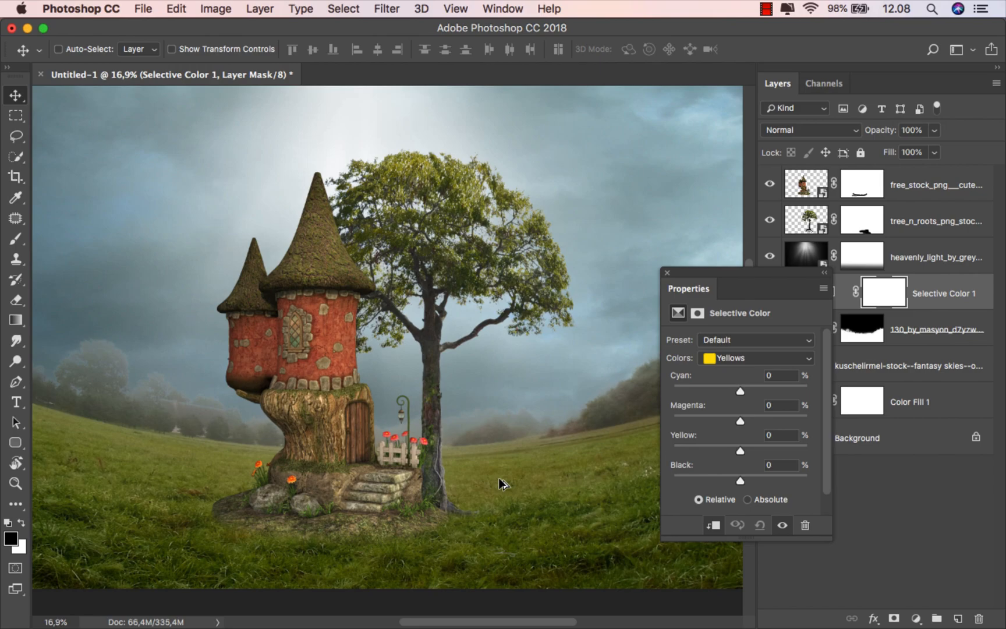
Step: Set Yellows to Cyan -100, Magenta +28, Black -29 to turn the grass golden
{"action": "left_click", "coordinate": [722, 359]}
{"action": "left_click", "coordinate": [726, 358]}
{"action": "left_click_drag", "start_coordinate": [740, 392], "coordinate": [647, 393]}
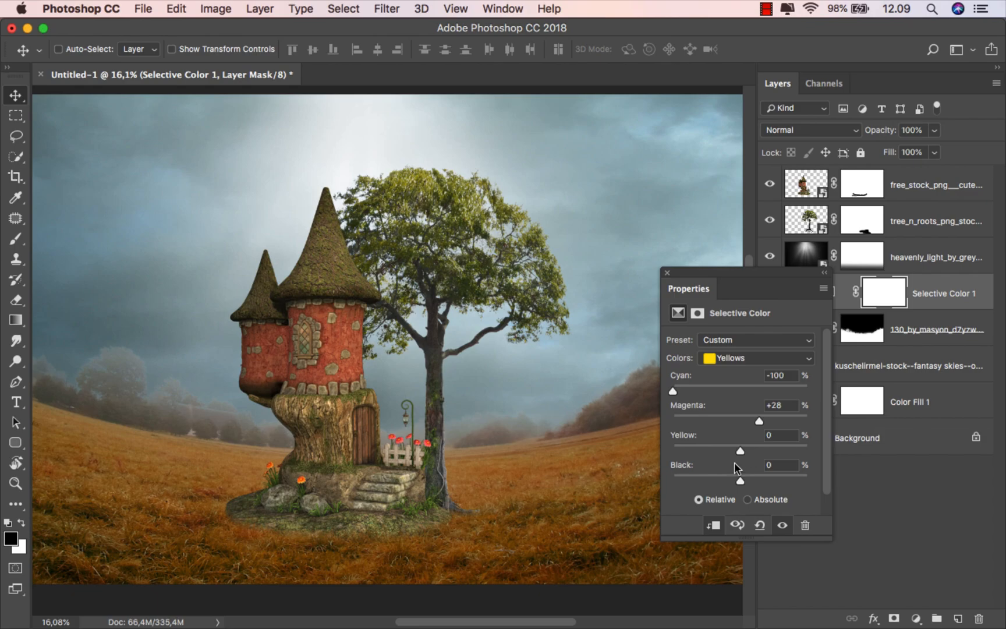
{"action": "left_click_drag", "start_coordinate": [725, 480], "coordinate": [719, 478]}
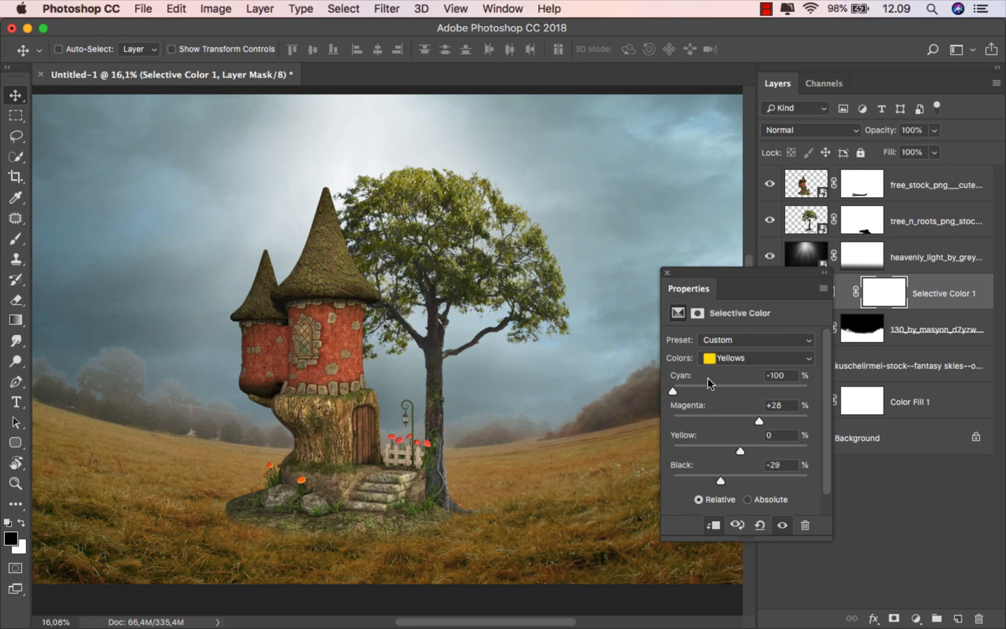
{"action": "left_click", "coordinate": [666, 273]}
Step: Toggle the adjustment to compare, then add a new empty layer above it
{"action": "left_click", "coordinate": [774, 298]}
{"action": "left_click", "coordinate": [773, 298]}
{"action": "key", "text": "super+2"}
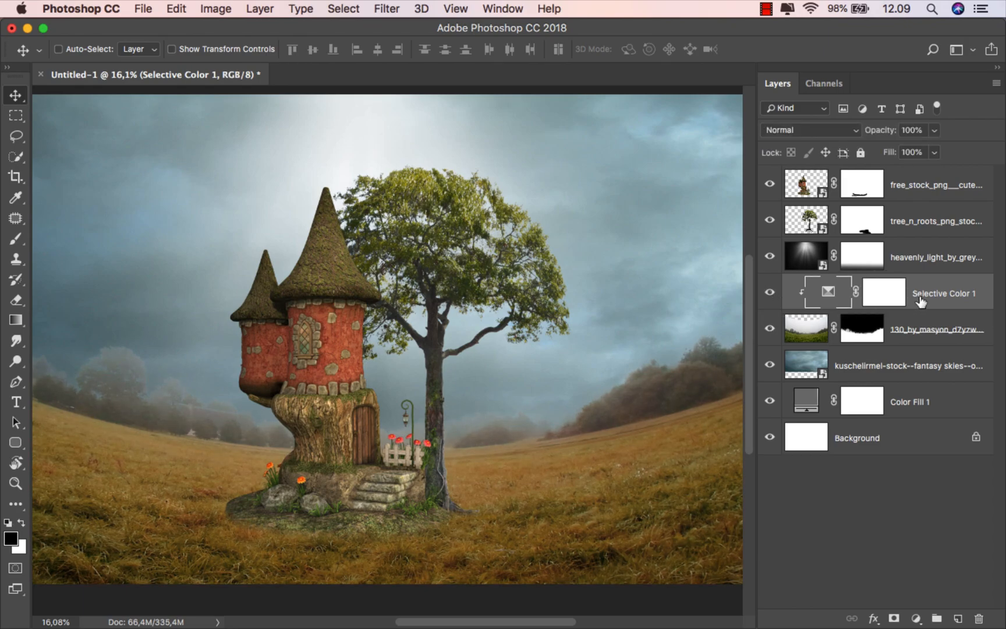
{"action": "left_click", "coordinate": [957, 618]}
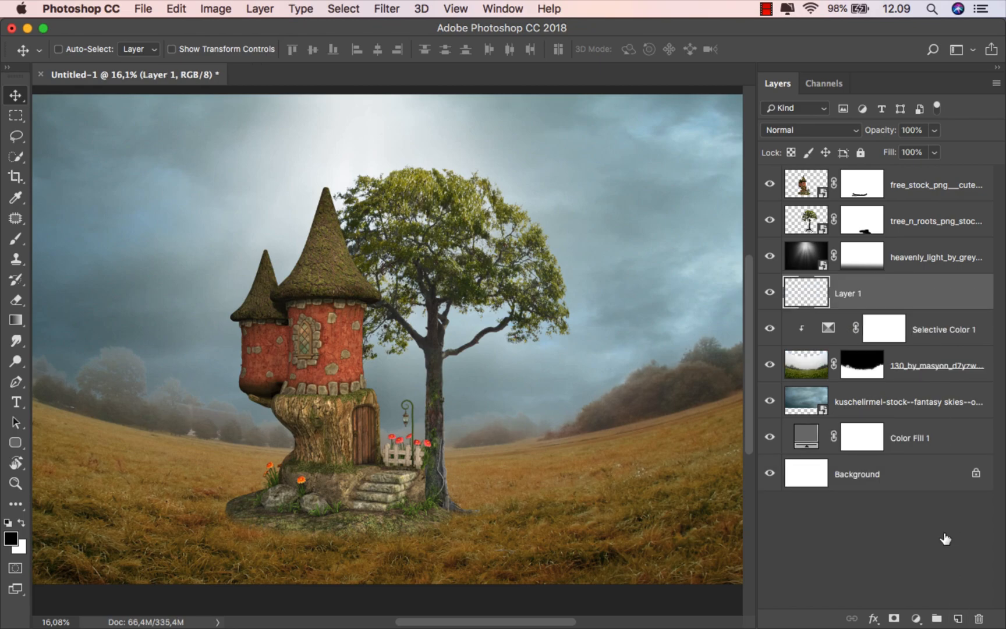
Step: Clip the new layer to the one below and set its blend mode to Overlay
{"action": "right_click", "coordinate": [897, 291]}
{"action": "left_click", "coordinate": [797, 554]}
{"action": "left_click_drag", "start_coordinate": [26, 243], "coordinate": [72, 235]}
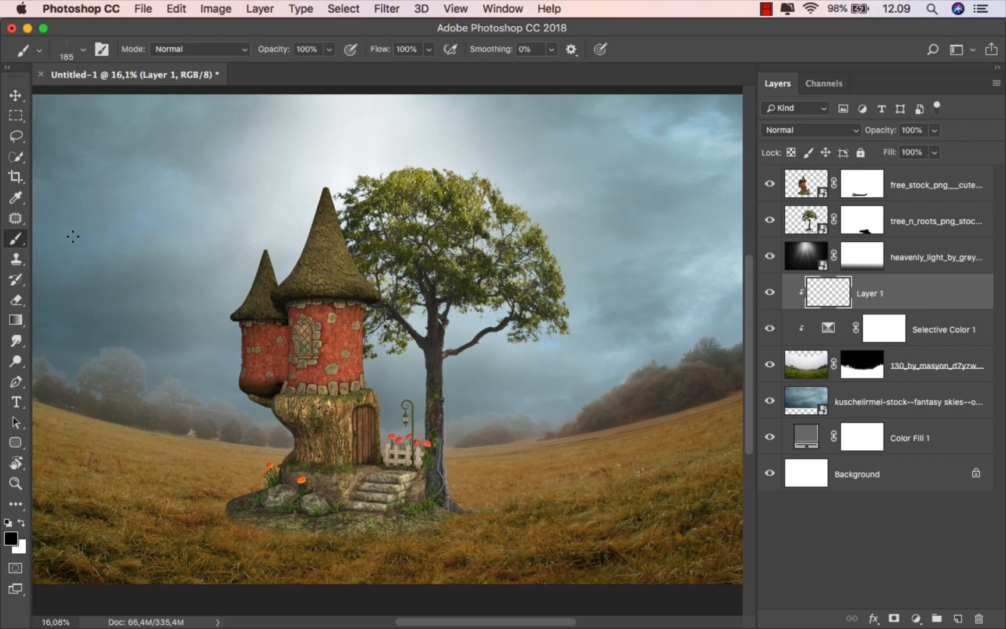
{"action": "left_click", "coordinate": [829, 128]}
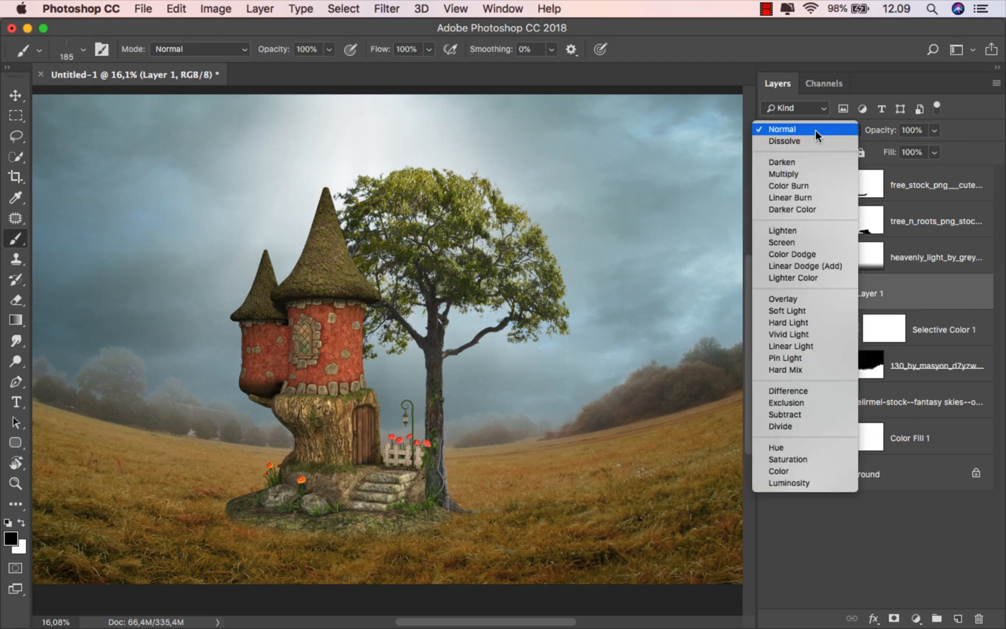
{"action": "left_click", "coordinate": [804, 296]}
Step: Choose a soft round brush at 14% opacity
{"action": "scroll", "coordinate": [618, 440], "scroll_direction": "up", "scroll_amount": 5}
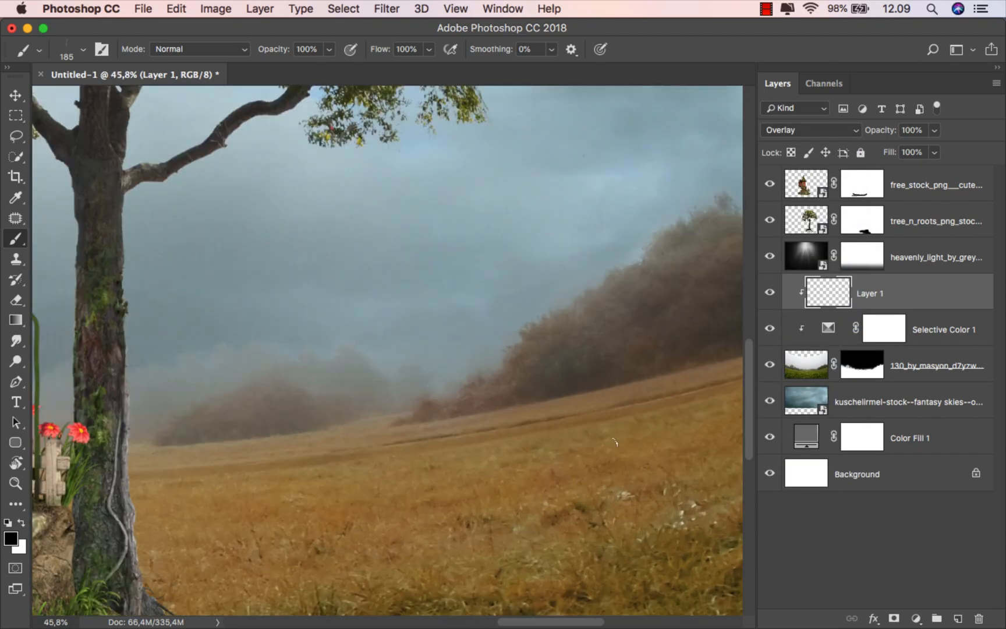
{"action": "right_click", "coordinate": [728, 476]}
{"action": "scroll", "coordinate": [822, 453], "scroll_direction": "up", "scroll_amount": 5}
{"action": "left_click", "coordinate": [667, 501]}
{"action": "left_click", "coordinate": [330, 50]}
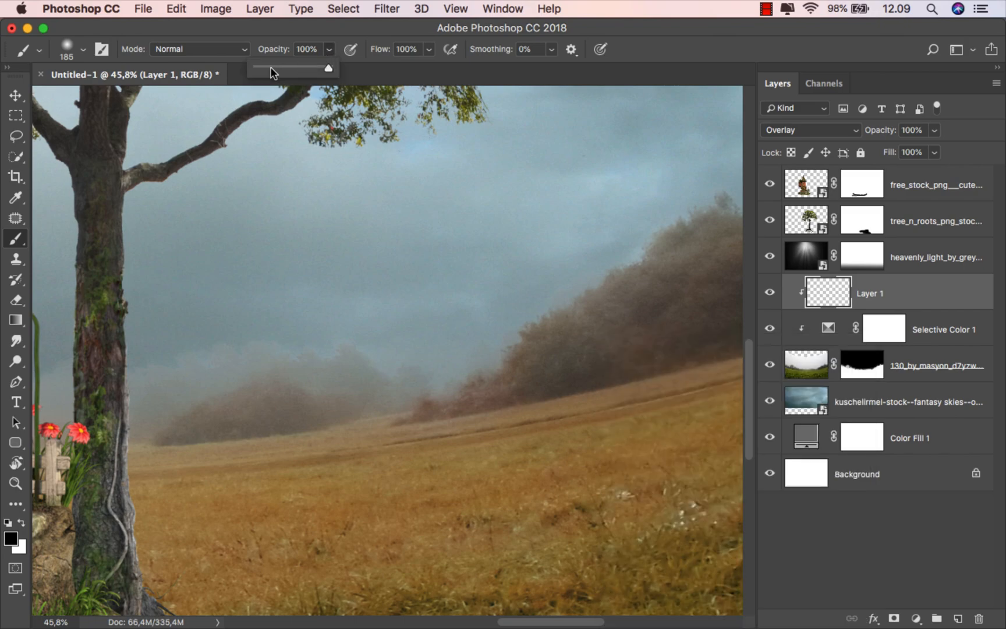
{"action": "scroll", "coordinate": [412, 377], "scroll_direction": "down", "scroll_amount": 3}
{"action": "left_click_drag", "start_coordinate": [436, 368], "coordinate": [465, 368]}
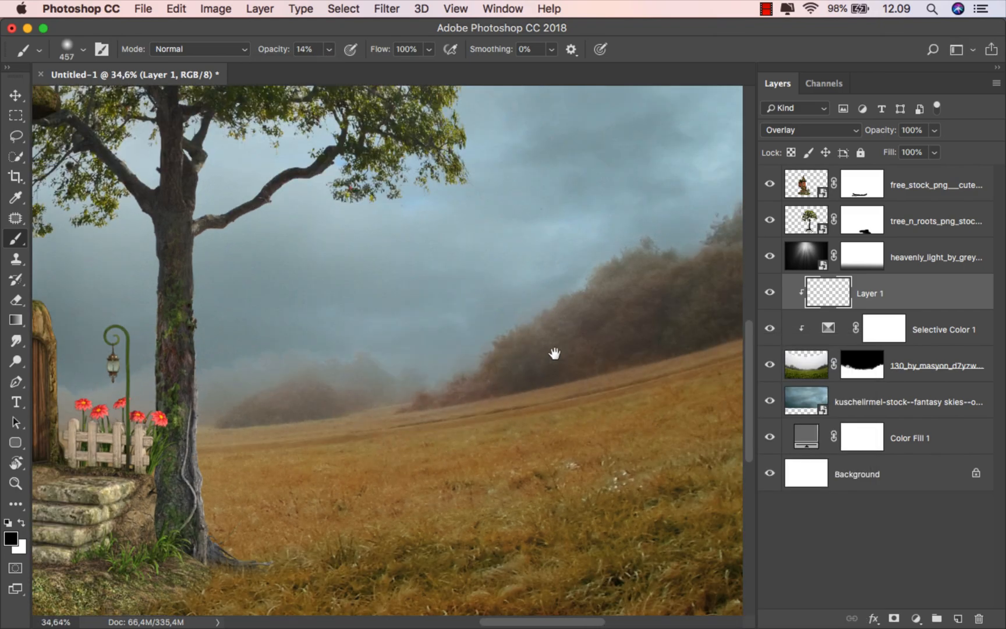
Step: Sample a brown from the distant trees and size the brush for broad strokes
{"action": "left_click_drag", "start_coordinate": [541, 357], "coordinate": [319, 483]}
{"action": "left_click", "coordinate": [535, 402], "text": "alt"}
{"action": "left_click_drag", "start_coordinate": [533, 376], "coordinate": [551, 377]}
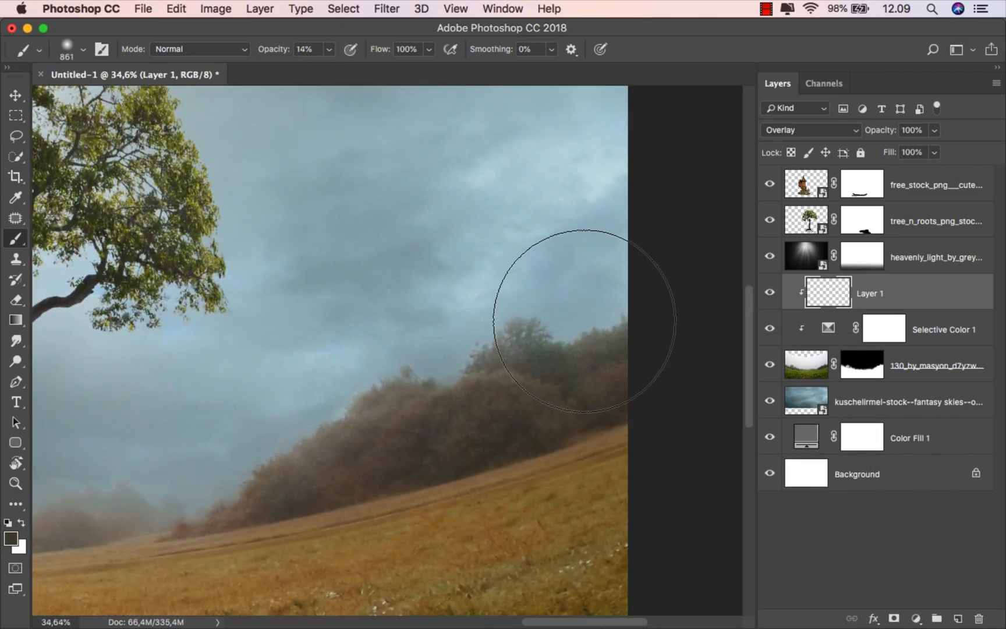
{"action": "left_click_drag", "start_coordinate": [319, 422], "coordinate": [274, 423]}
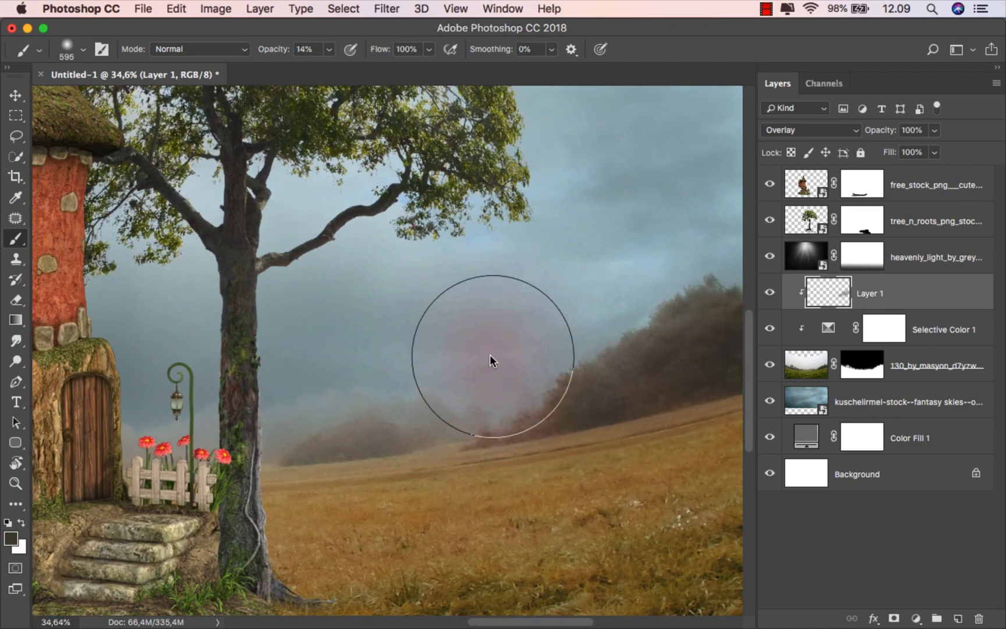
{"action": "left_click_drag", "start_coordinate": [489, 355], "coordinate": [460, 356]}
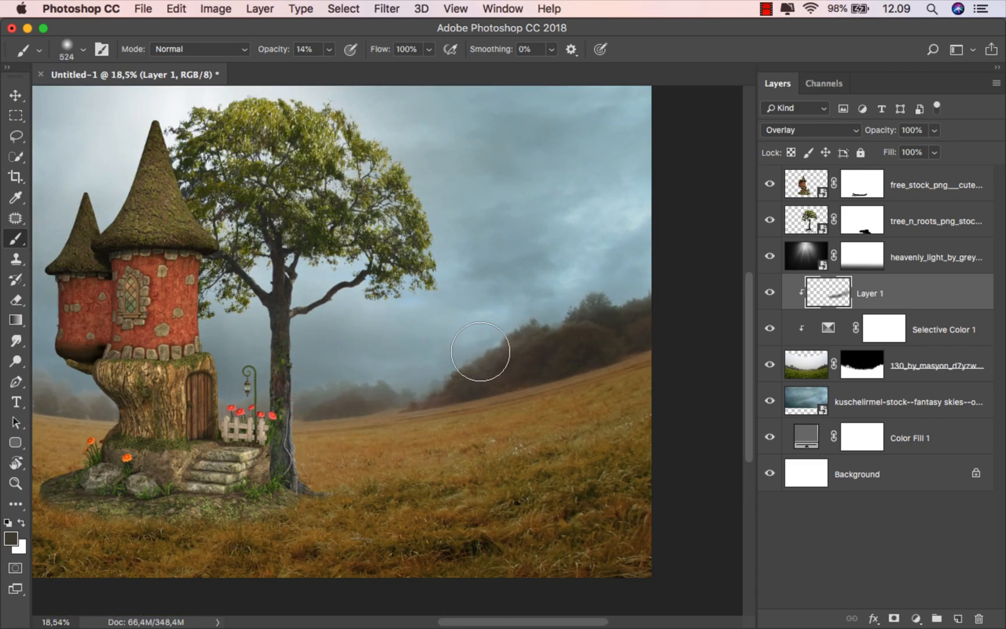
{"action": "left_click_drag", "start_coordinate": [216, 395], "coordinate": [563, 381]}
{"action": "scroll", "coordinate": [408, 359], "scroll_direction": "up", "scroll_amount": 1}
{"action": "mouse_move", "coordinate": [197, 298]}
{"action": "left_mouse_down"}
{"action": "mouse_move", "coordinate": [215, 301]}
{"action": "mouse_move", "coordinate": [137, 290]}
{"action": "left_mouse_up"}
Step: Paint over the left and right tree lines to darken them
{"action": "mouse_move", "coordinate": [290, 317]}
{"action": "left_mouse_down"}
{"action": "mouse_move", "coordinate": [189, 281]}
{"action": "mouse_move", "coordinate": [192, 296]}
{"action": "mouse_move", "coordinate": [144, 291]}
{"action": "mouse_move", "coordinate": [254, 326]}
{"action": "mouse_move", "coordinate": [458, 367]}
{"action": "mouse_move", "coordinate": [247, 319]}
{"action": "mouse_move", "coordinate": [500, 364]}
{"action": "mouse_move", "coordinate": [152, 291]}
{"action": "left_mouse_up"}
{"action": "scroll", "coordinate": [239, 312], "scroll_direction": "down", "scroll_amount": 1}
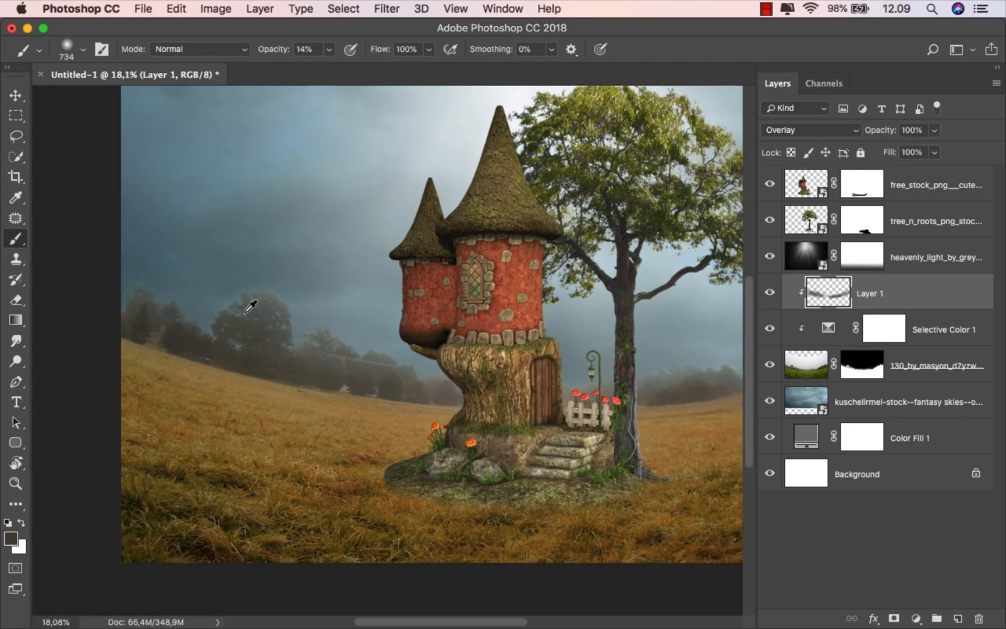
{"action": "scroll", "coordinate": [244, 315], "scroll_direction": "up", "scroll_amount": 3}
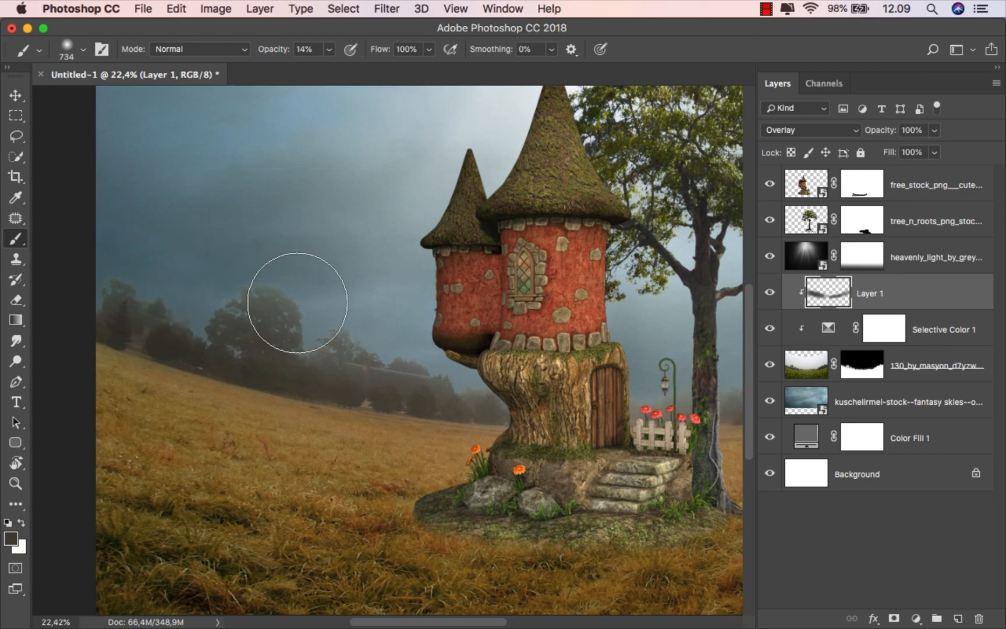
{"action": "left_click_drag", "start_coordinate": [254, 315], "coordinate": [213, 309]}
{"action": "left_click_drag", "start_coordinate": [408, 350], "coordinate": [185, 340]}
{"action": "left_click_drag", "start_coordinate": [250, 361], "coordinate": [203, 356]}
Step: Fit the image on screen and toggle Layer 1 to compare the darkening
{"action": "left_click_drag", "start_coordinate": [566, 357], "coordinate": [354, 386]}
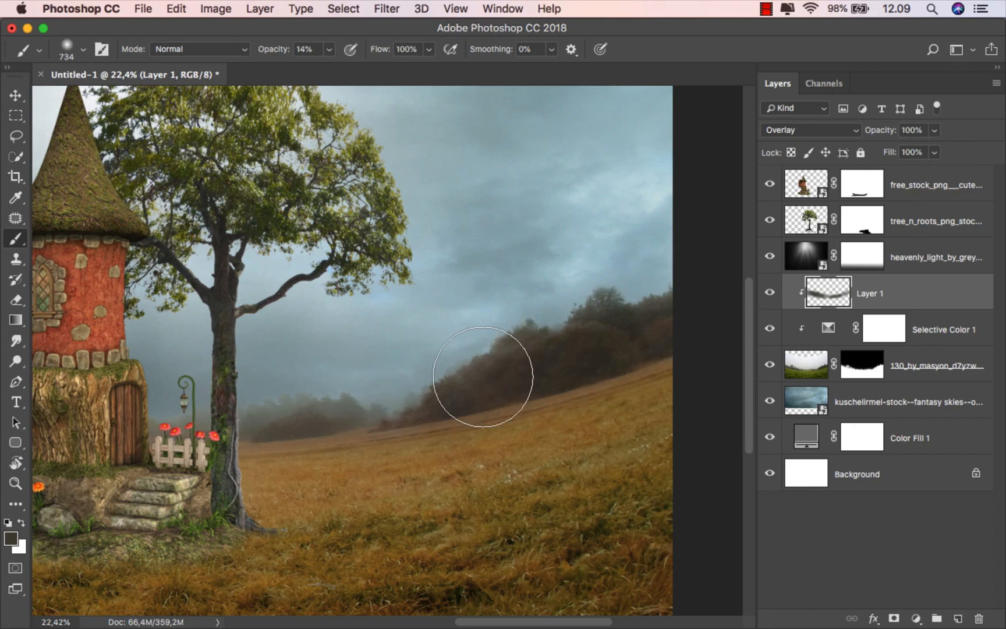
{"action": "mouse_move", "coordinate": [34, 394]}
{"action": "left_mouse_down"}
{"action": "mouse_move", "coordinate": [191, 366]}
{"action": "mouse_move", "coordinate": [414, 374]}
{"action": "left_mouse_up"}
{"action": "scroll", "coordinate": [214, 316], "scroll_direction": "down", "scroll_amount": 1}
{"action": "left_click_drag", "start_coordinate": [196, 327], "coordinate": [286, 363]}
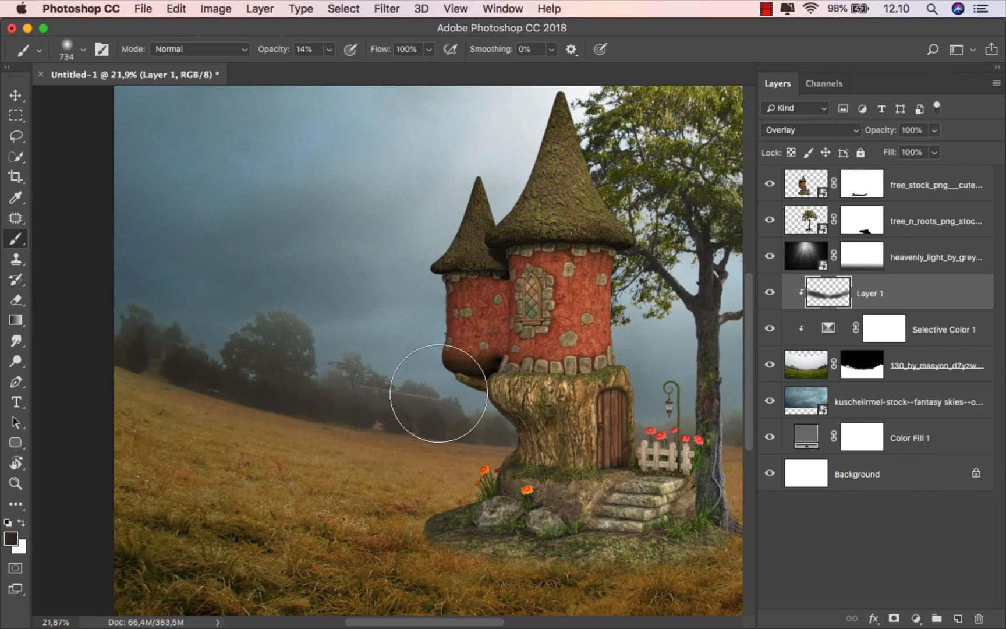
{"action": "scroll", "coordinate": [273, 339], "scroll_direction": "down", "scroll_amount": 1}
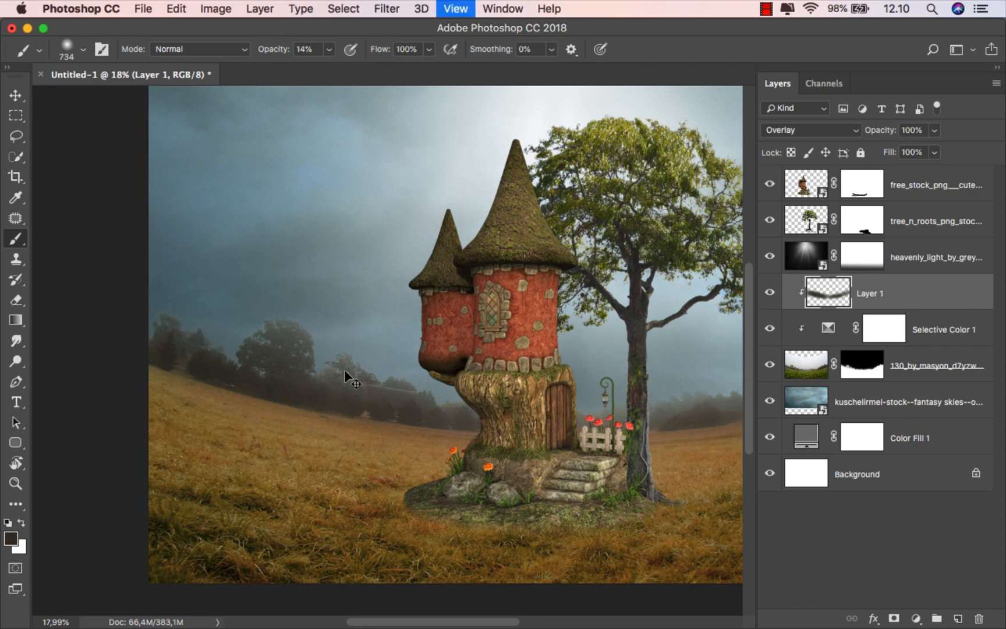
{"action": "key", "text": "super+0"}
{"action": "left_click", "coordinate": [770, 293]}
{"action": "left_click", "coordinate": [770, 294]}
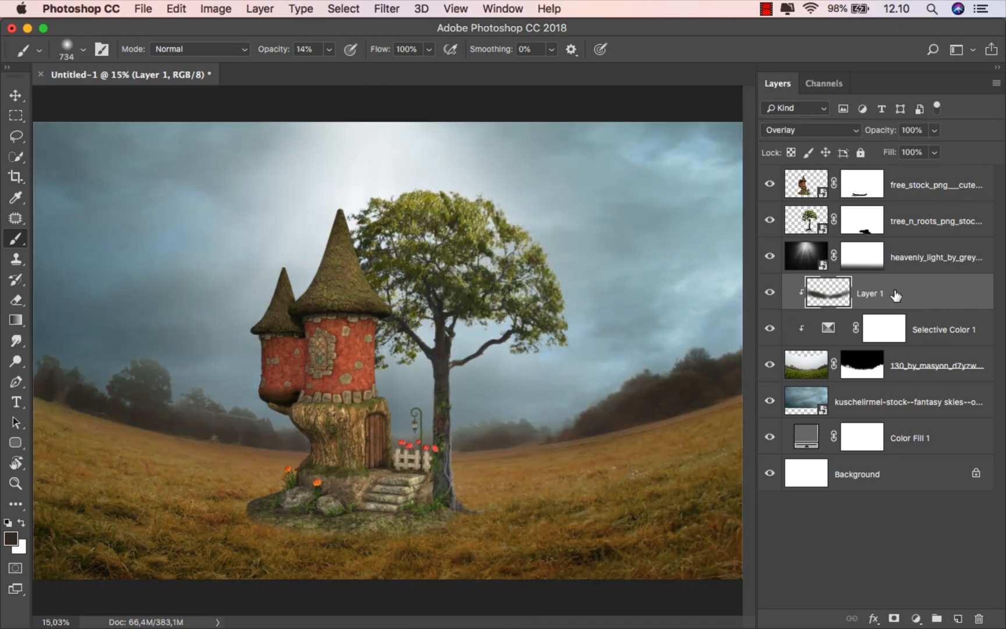
Step: Add a Selective Color clipped to the fairy house with Yellows Cyan -70, Magenta +10
{"action": "key", "text": "v"}
{"action": "left_click", "coordinate": [923, 191]}
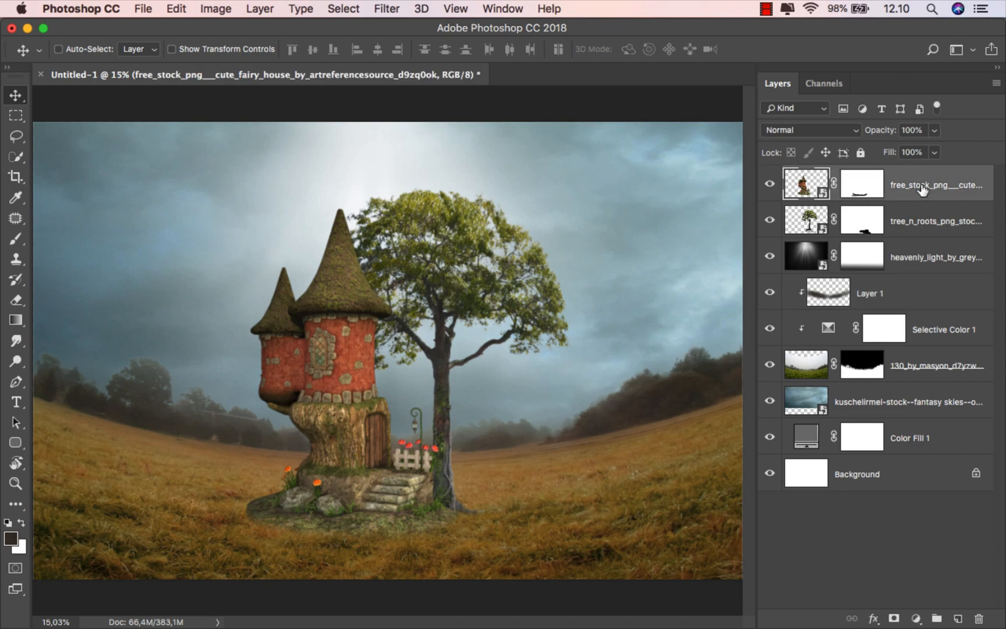
{"action": "left_click", "coordinate": [916, 619]}
{"action": "left_click", "coordinate": [919, 589]}
{"action": "left_click", "coordinate": [715, 526]}
{"action": "left_click", "coordinate": [739, 361]}
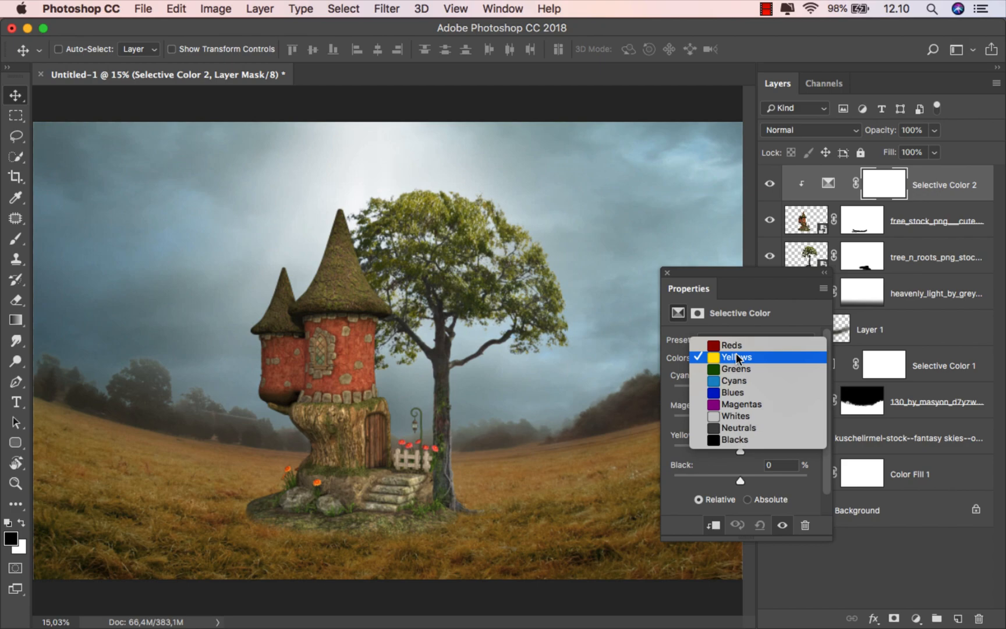
{"action": "left_click", "coordinate": [743, 364]}
{"action": "left_click_drag", "start_coordinate": [711, 386], "coordinate": [692, 385]}
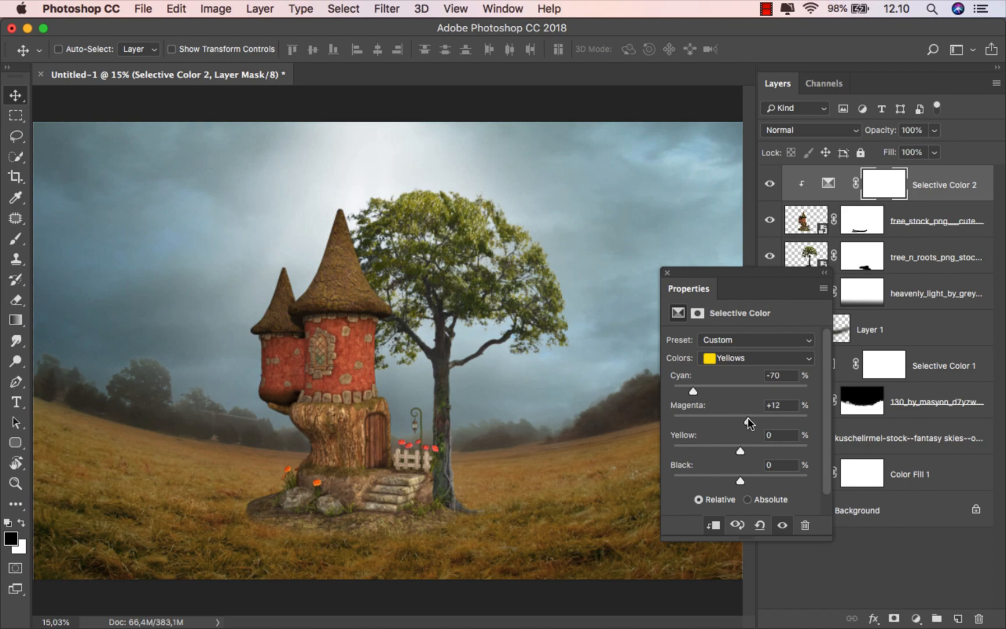
{"action": "left_click", "coordinate": [667, 273]}
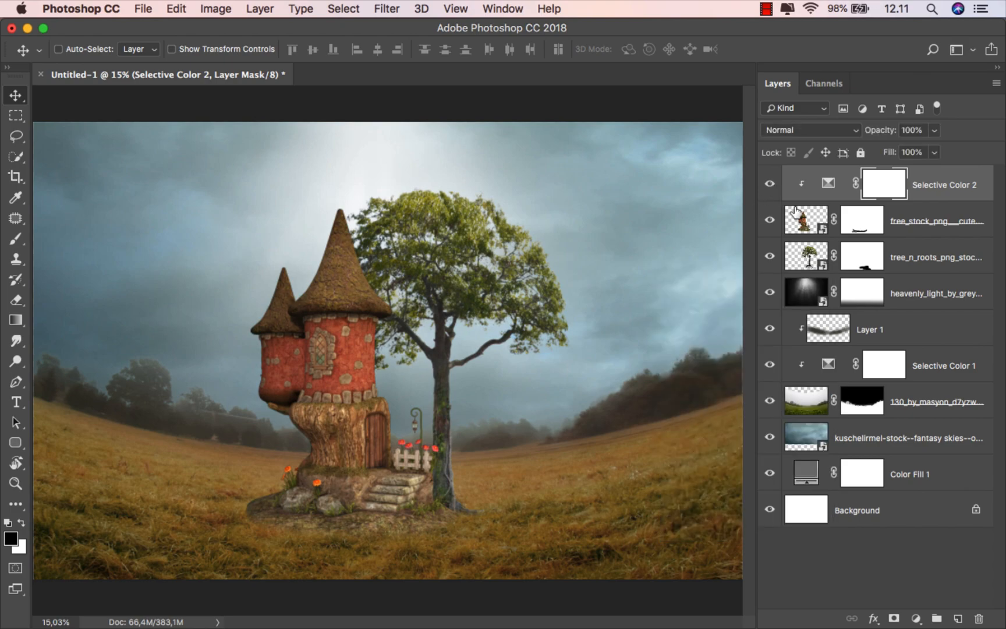
Step: Add a second clipped Selective Color on the house with Yellows Black +100
{"action": "left_click", "coordinate": [916, 618]}
{"action": "left_click", "coordinate": [917, 587]}
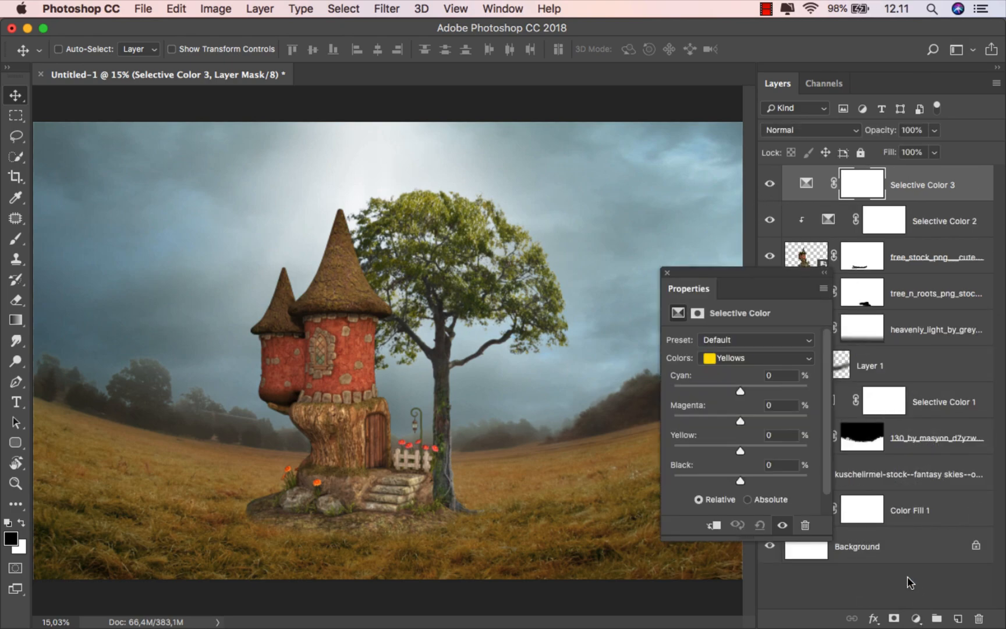
{"action": "left_click", "coordinate": [716, 526]}
{"action": "left_click", "coordinate": [731, 358]}
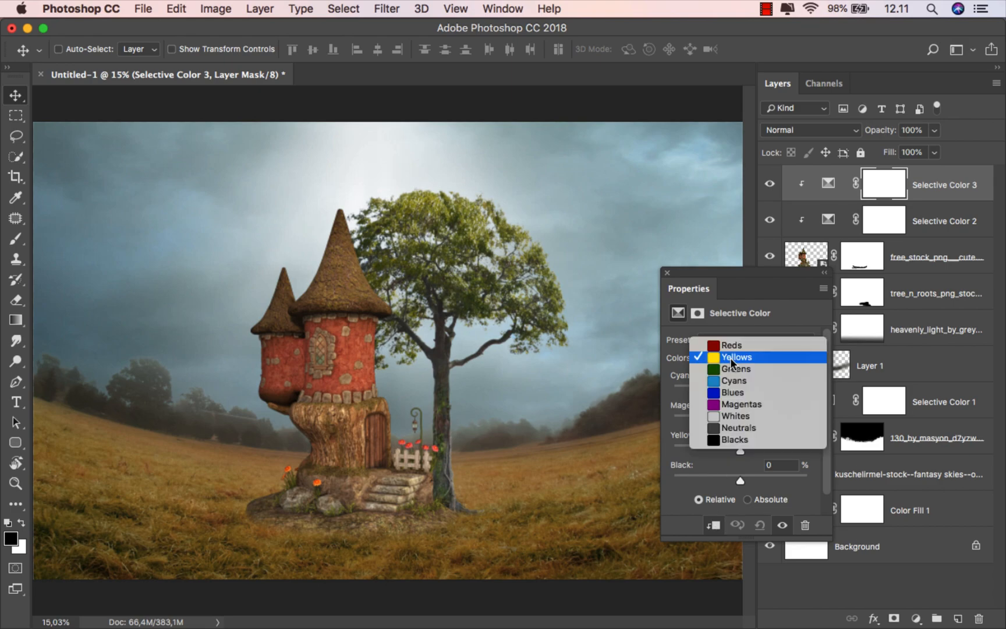
{"action": "left_click", "coordinate": [730, 357]}
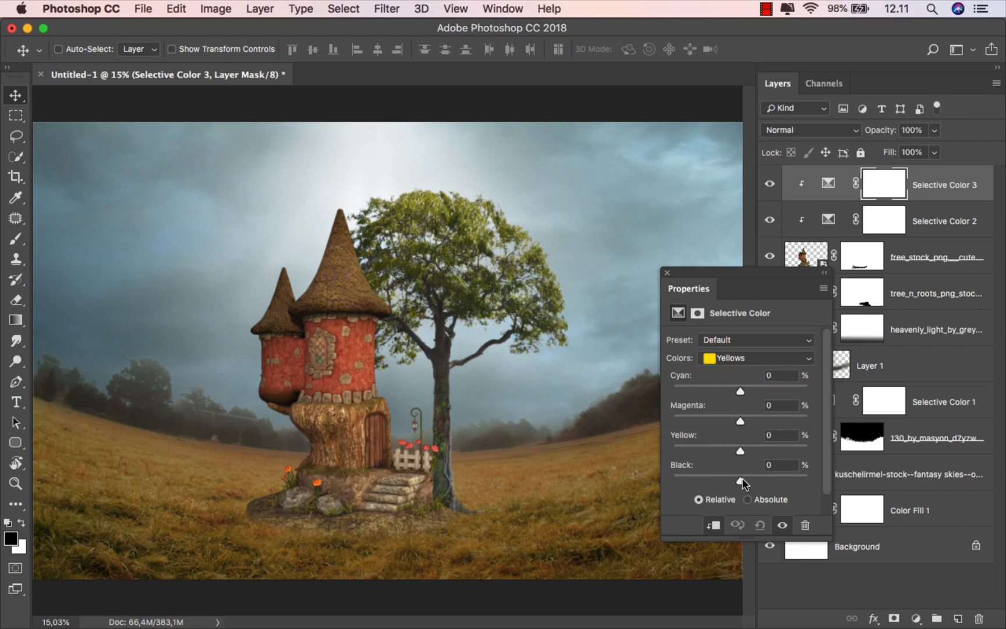
{"action": "left_click_drag", "start_coordinate": [741, 481], "coordinate": [815, 476]}
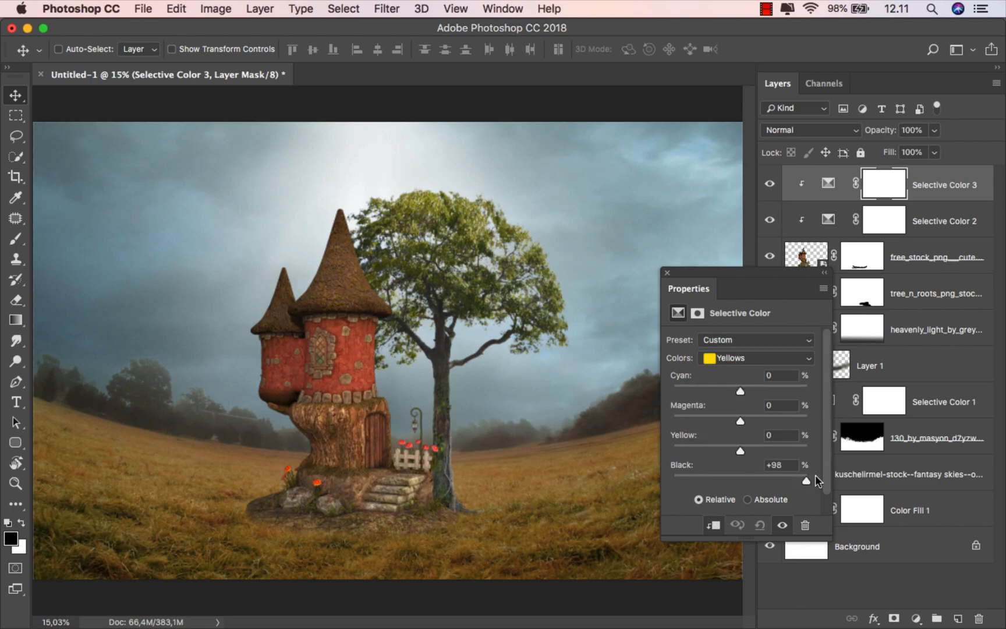
{"action": "left_click", "coordinate": [668, 273]}
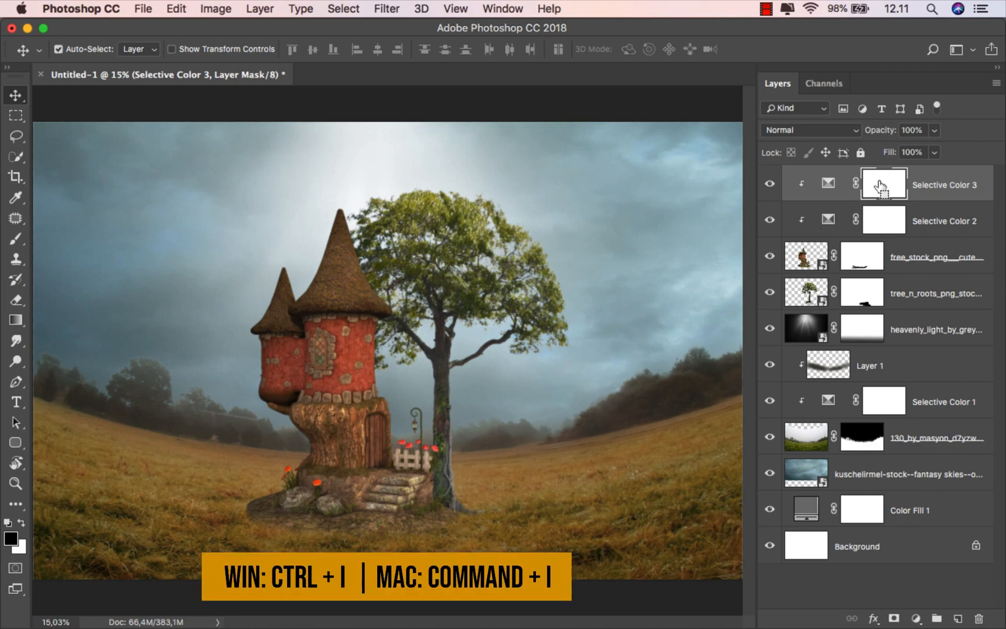
Step: Invert Selective Color 3's mask and draw a 100% white gradient upward to darken only the base
{"action": "key", "text": "super+i"}
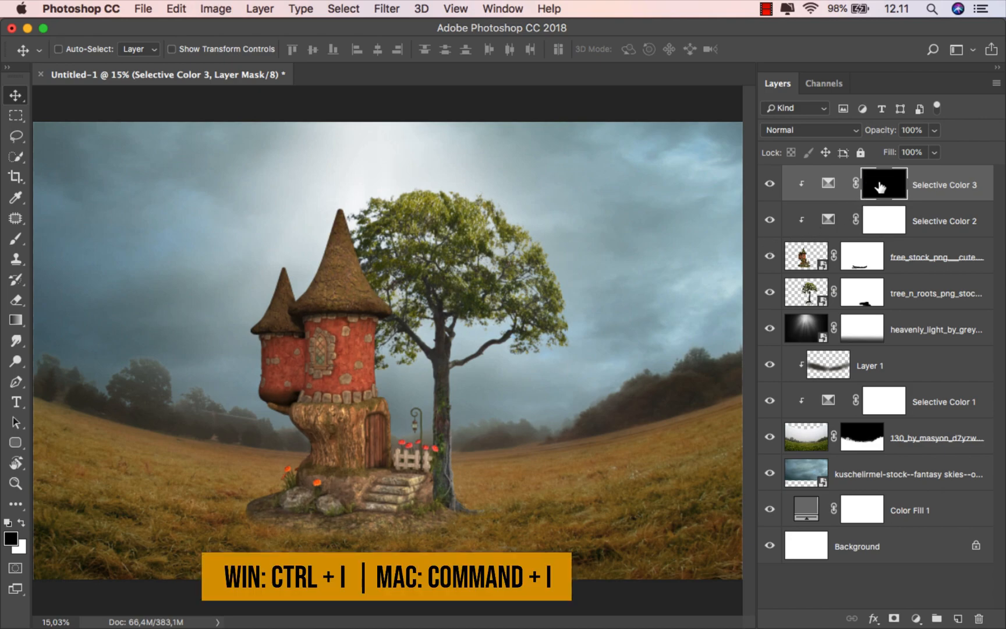
{"action": "left_click", "coordinate": [16, 319]}
{"action": "left_click", "coordinate": [64, 319]}
{"action": "left_click", "coordinate": [24, 524]}
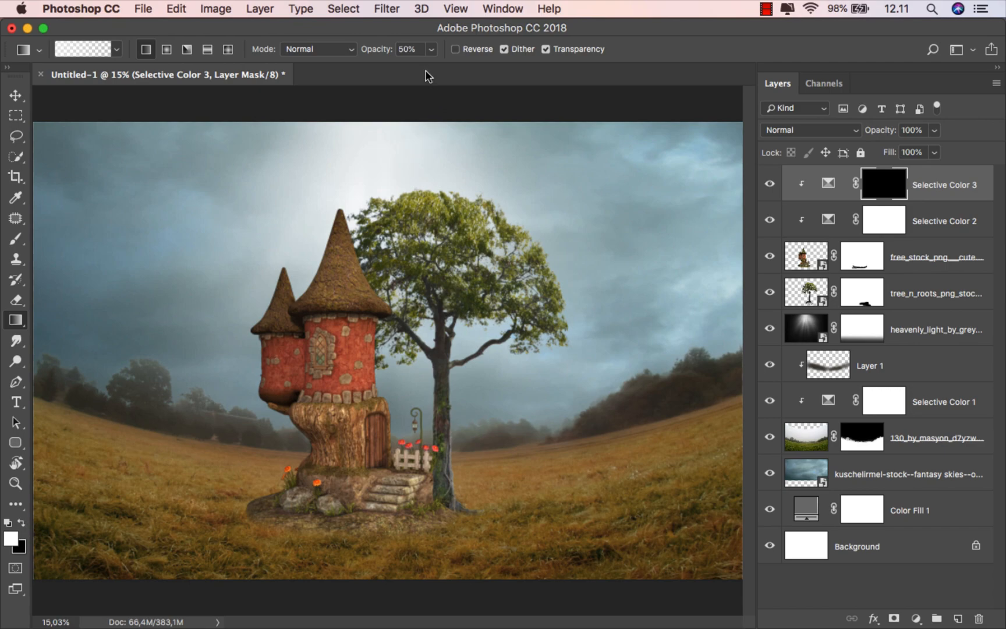
{"action": "left_click", "coordinate": [431, 49]}
{"action": "left_click_drag", "start_coordinate": [429, 68], "coordinate": [468, 68]}
{"action": "left_click_drag", "start_coordinate": [358, 538], "coordinate": [353, 449]}
{"action": "left_click_drag", "start_coordinate": [338, 560], "coordinate": [334, 468]}
{"action": "left_click", "coordinate": [770, 184]}
{"action": "left_click", "coordinate": [770, 184]}
Step: Select the tree layer and add a Brightness/Contrast adjustment clipped to it
{"action": "key", "text": "v"}
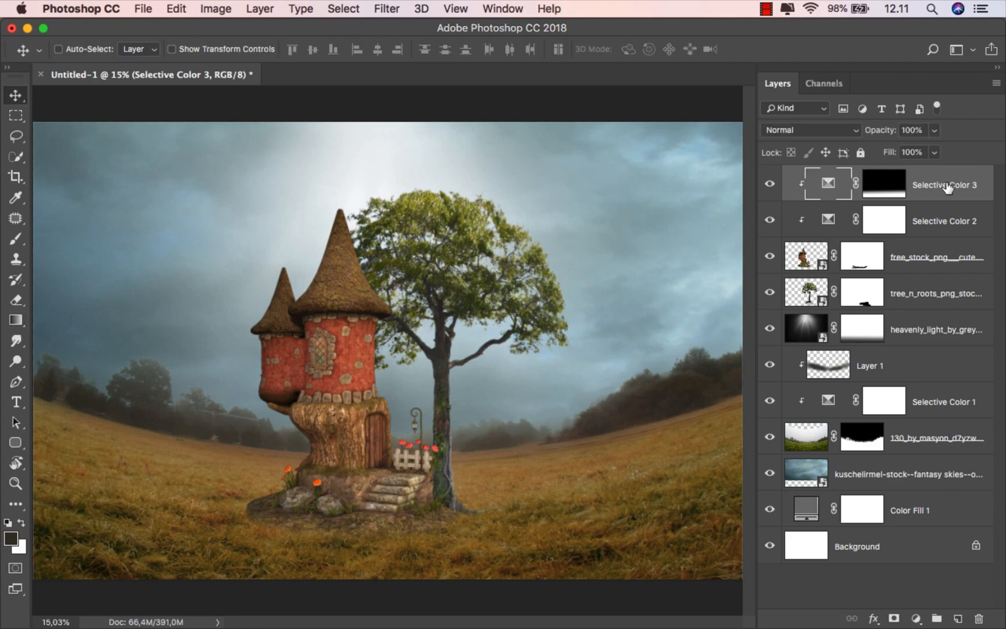
{"action": "left_click", "coordinate": [941, 298]}
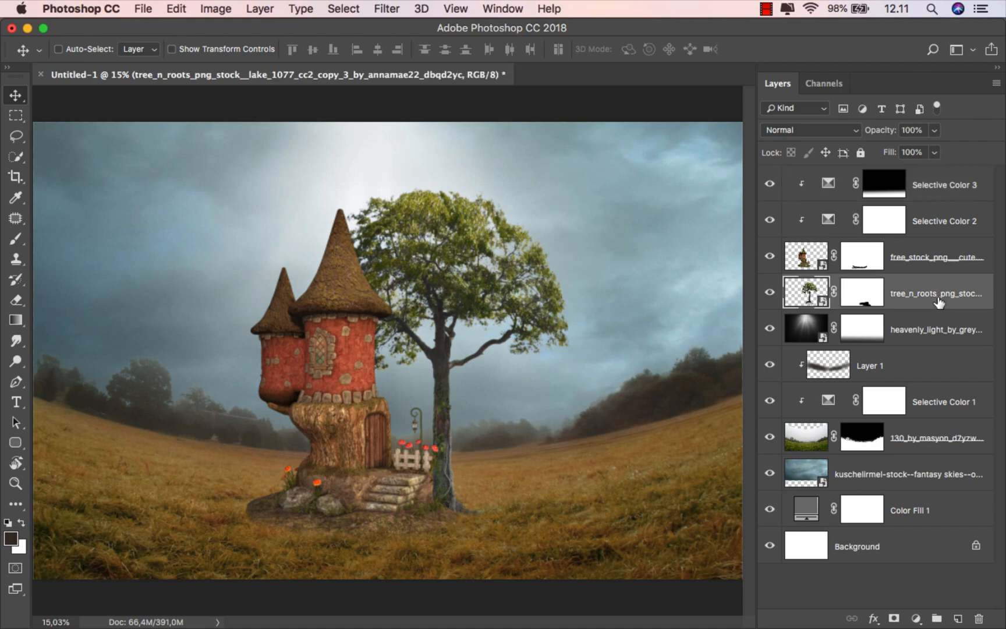
{"action": "left_click", "coordinate": [916, 618]}
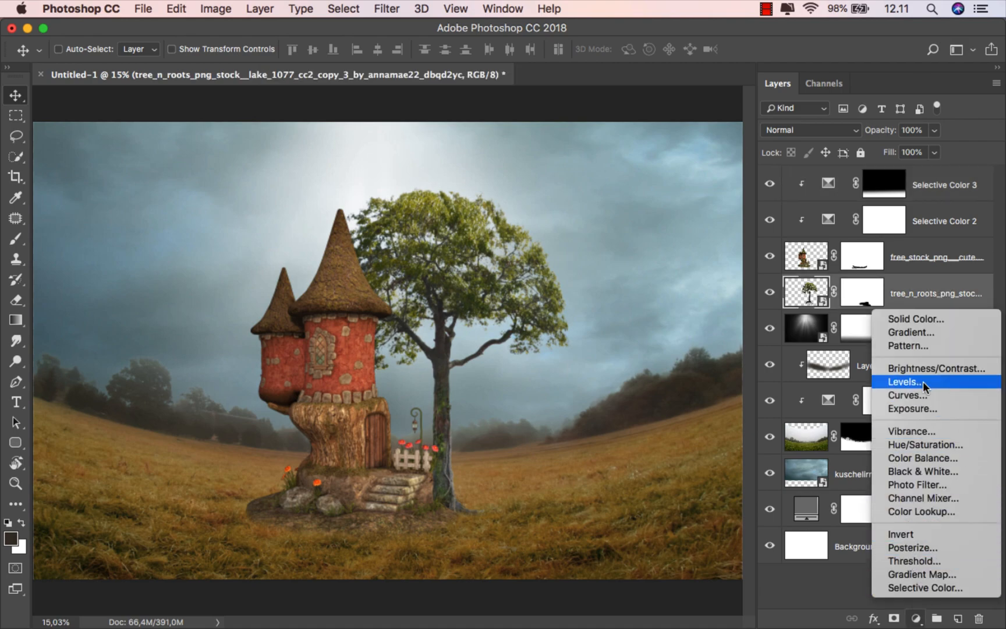
{"action": "left_click", "coordinate": [923, 366]}
{"action": "left_click", "coordinate": [706, 519]}
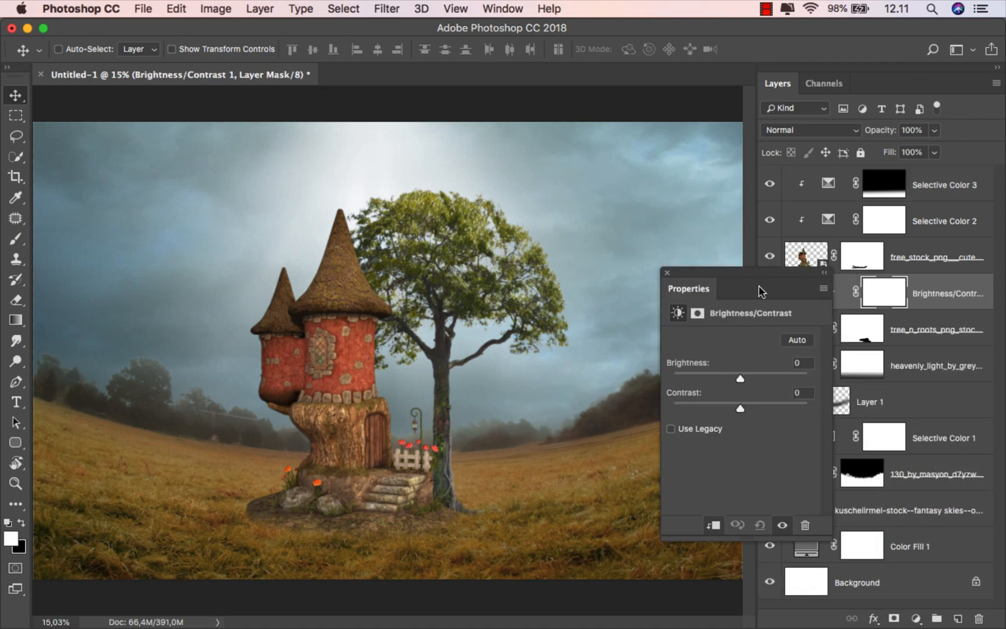
Step: Lower the tree's brightness to -33 and toggle the adjustment to compare
{"action": "left_click_drag", "start_coordinate": [755, 272], "coordinate": [691, 266]}
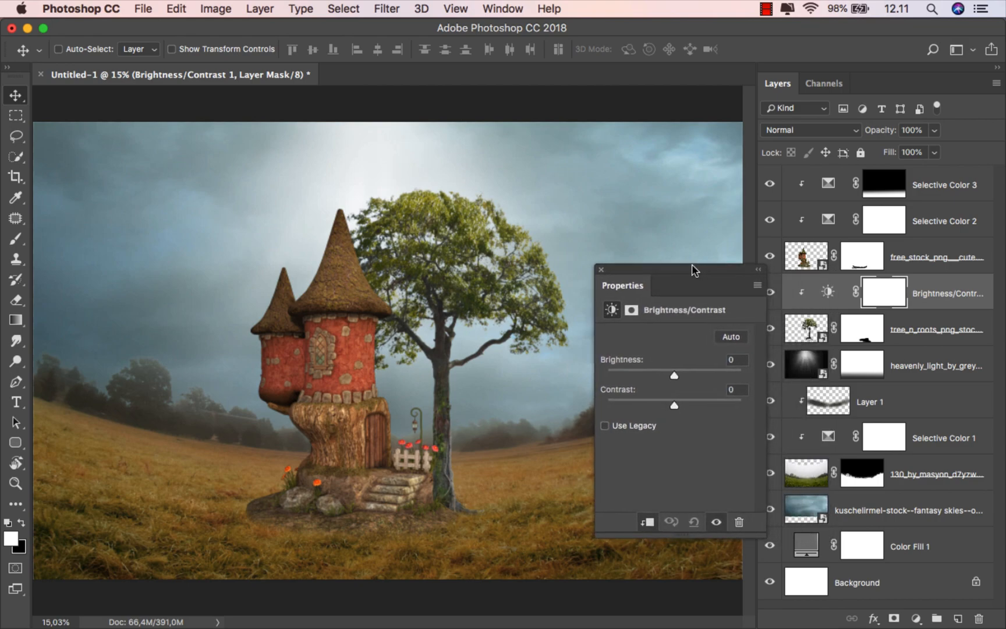
{"action": "left_click", "coordinate": [662, 373]}
{"action": "left_click_drag", "start_coordinate": [658, 373], "coordinate": [659, 373]}
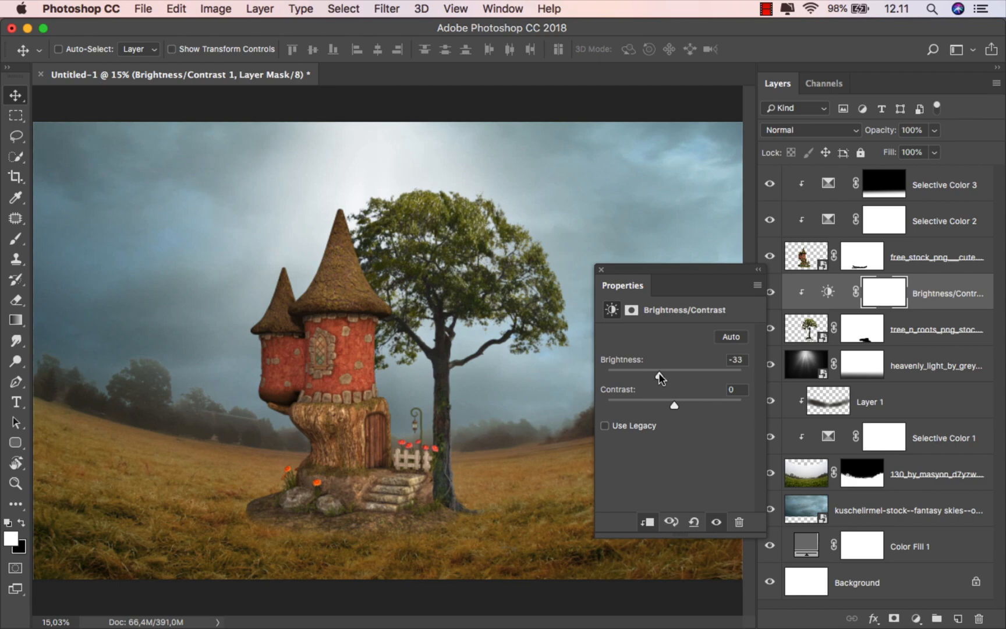
{"action": "left_click", "coordinate": [601, 269]}
{"action": "left_click", "coordinate": [764, 295]}
{"action": "left_click", "coordinate": [764, 295]}
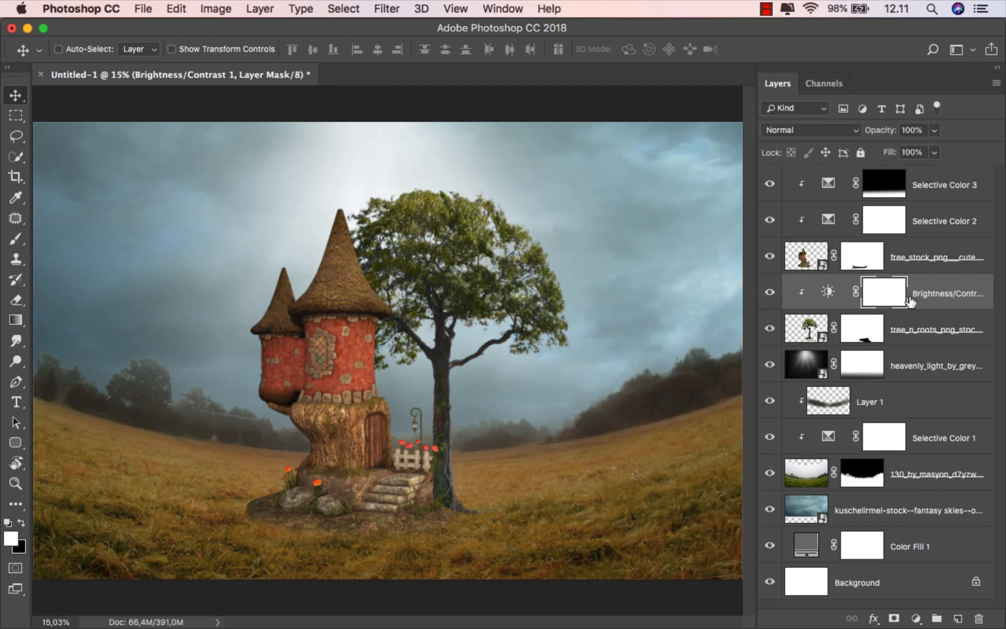
{"action": "left_click", "coordinate": [923, 293]}
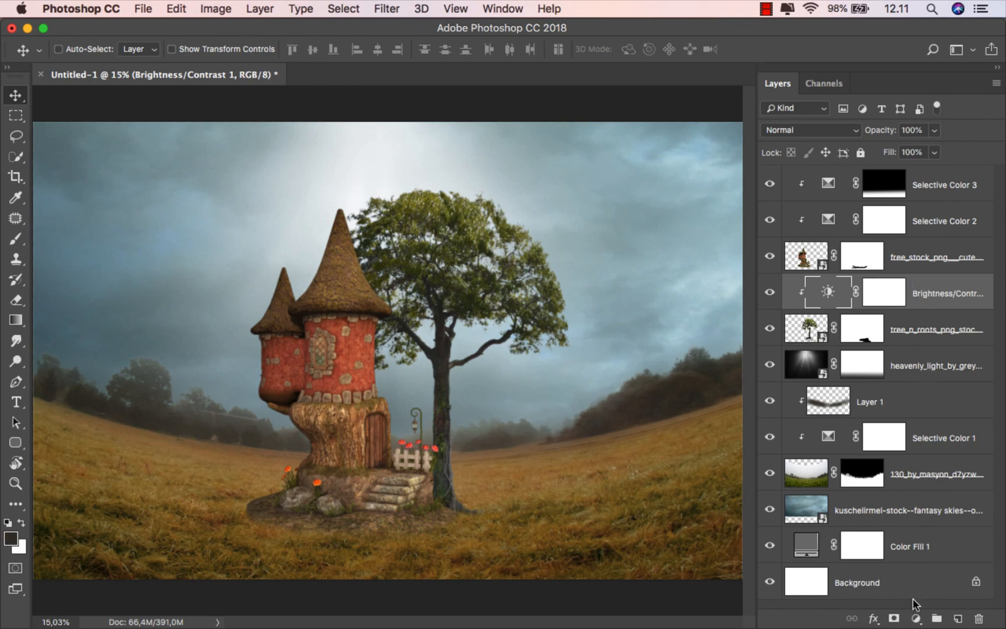
Step: Add a clipped Selective Color on the tree with Yellows Cyan -100, Magenta +15
{"action": "left_click", "coordinate": [915, 618]}
{"action": "left_click", "coordinate": [936, 609]}
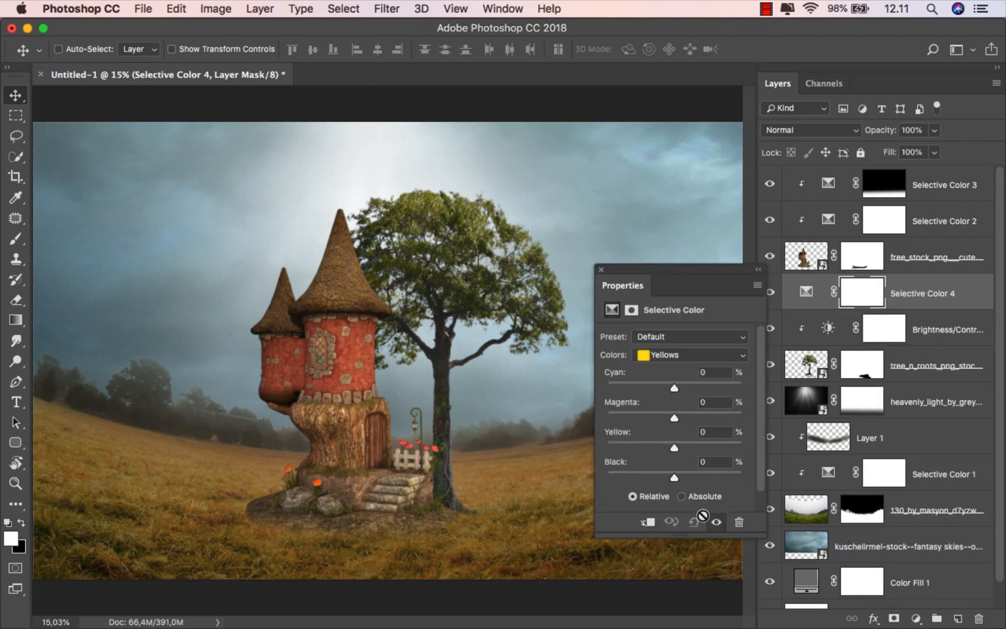
{"action": "left_click", "coordinate": [647, 522]}
{"action": "left_click", "coordinate": [685, 355]}
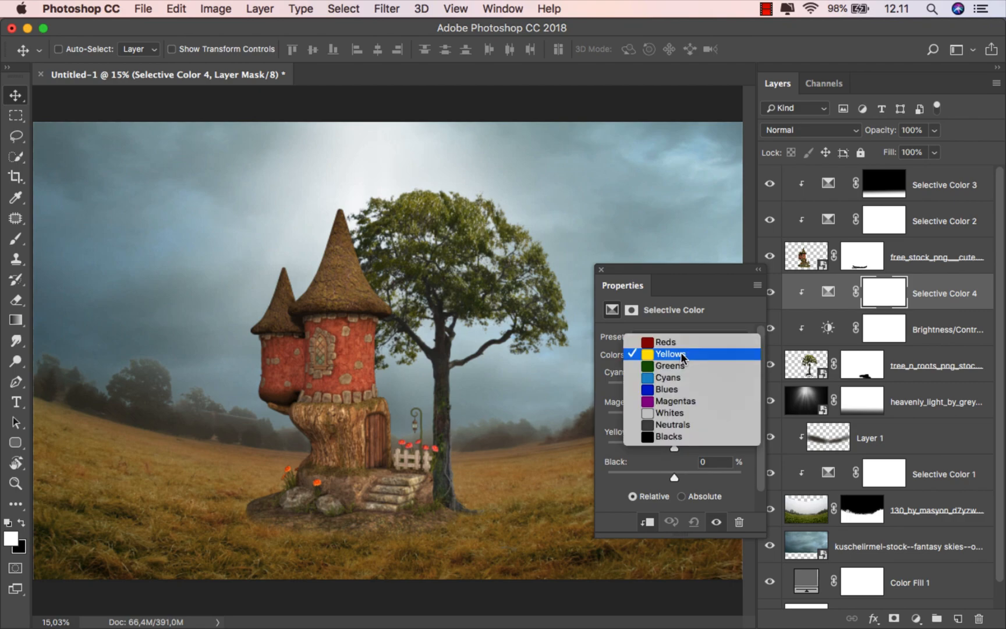
{"action": "left_click", "coordinate": [677, 355]}
{"action": "left_click_drag", "start_coordinate": [673, 385], "coordinate": [642, 384]}
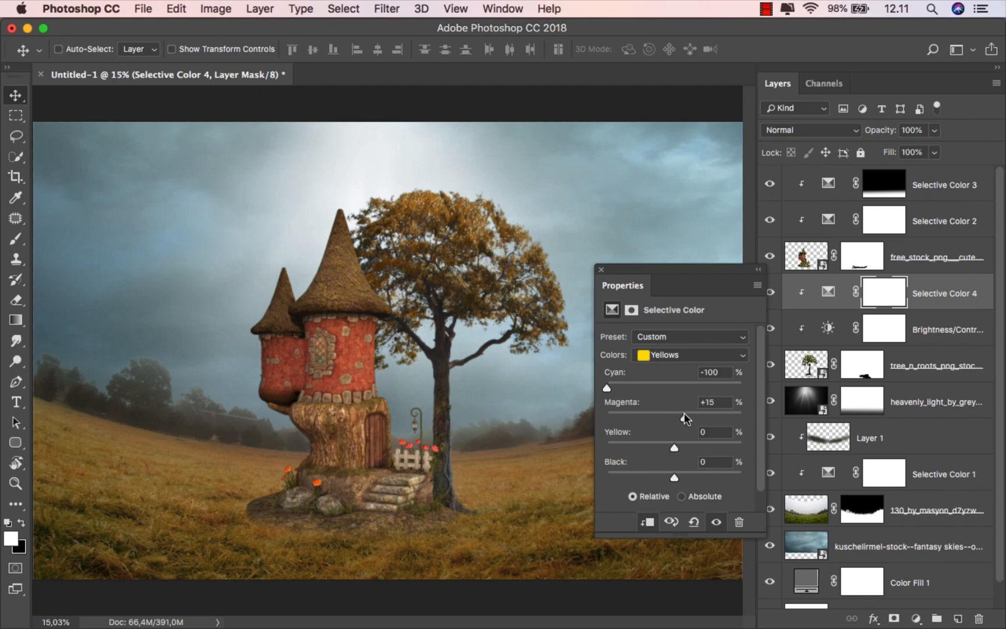
{"action": "left_click", "coordinate": [602, 270]}
{"action": "left_click", "coordinate": [930, 294]}
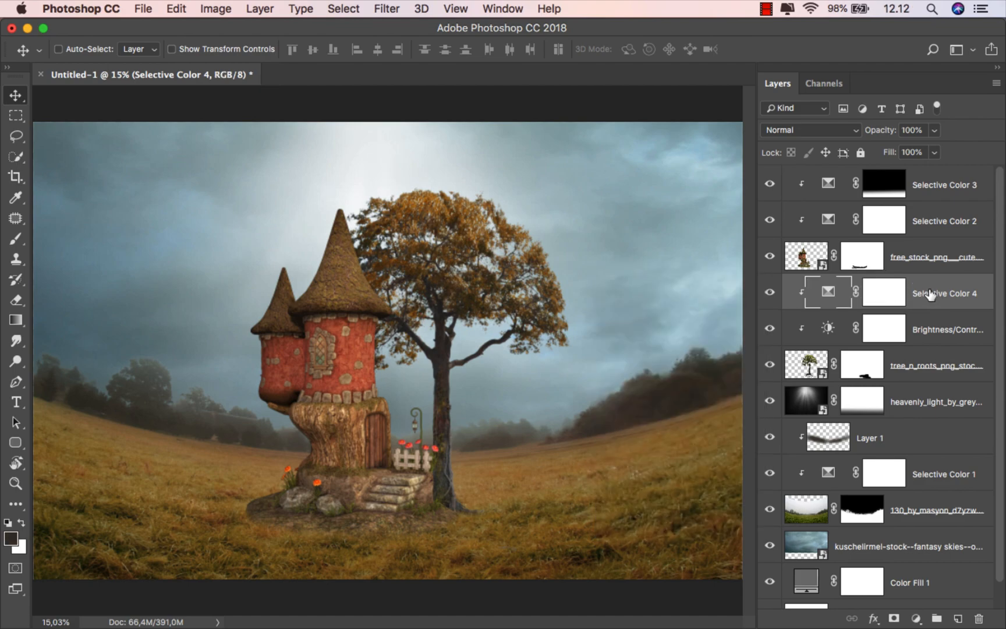
{"action": "left_click", "coordinate": [934, 185]}
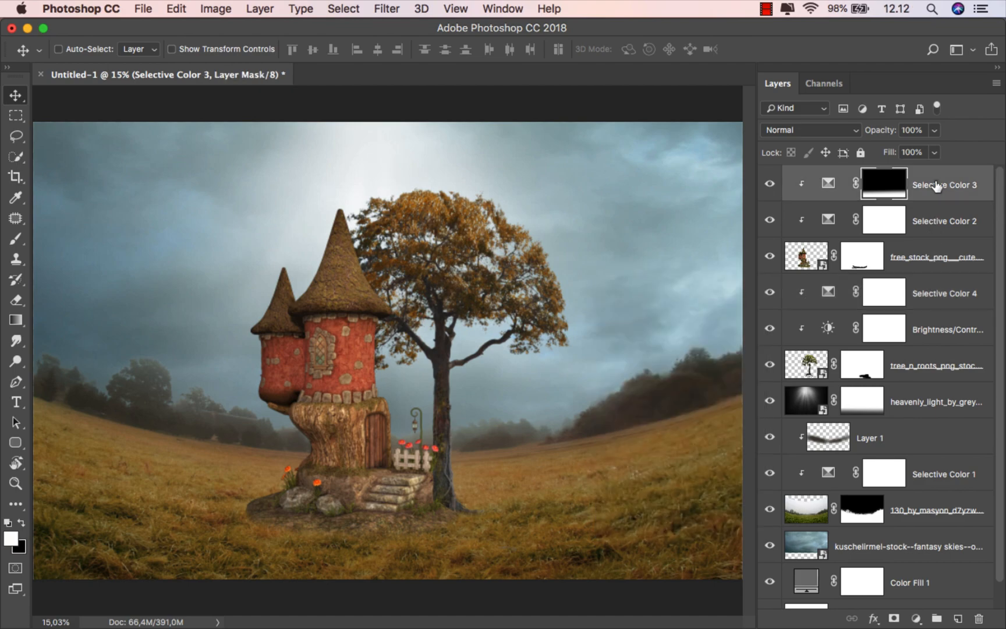
Step: Place the birdcage image from the Finder stock folder into the composite
{"action": "mouse_move", "coordinate": [431, 626]}
{"action": "left_click", "coordinate": [348, 589]}
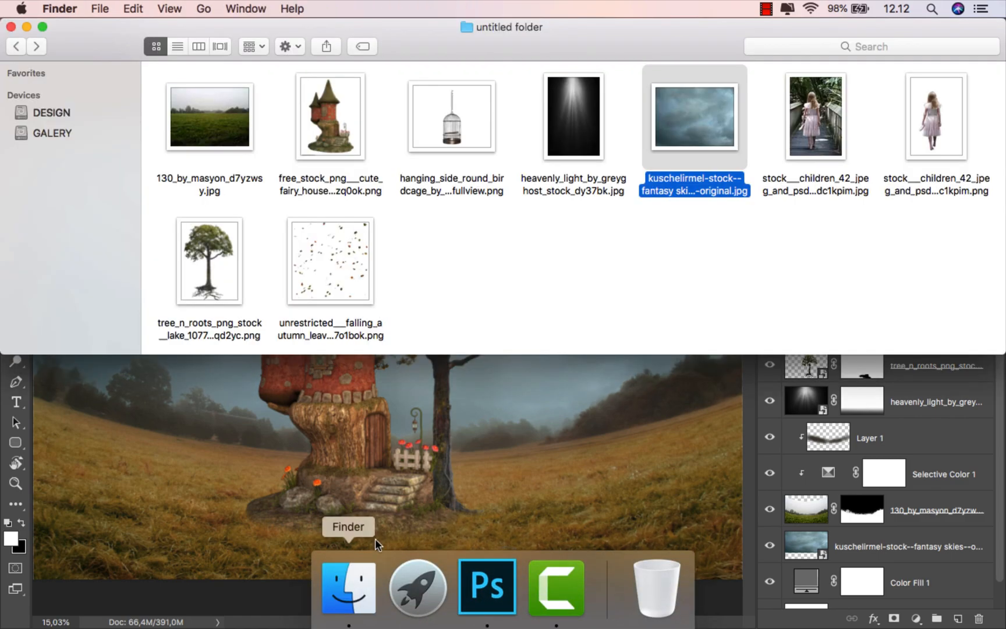
{"action": "left_click", "coordinate": [565, 294]}
{"action": "left_click", "coordinate": [459, 134]}
{"action": "left_click_drag", "start_coordinate": [459, 134], "coordinate": [496, 394]}
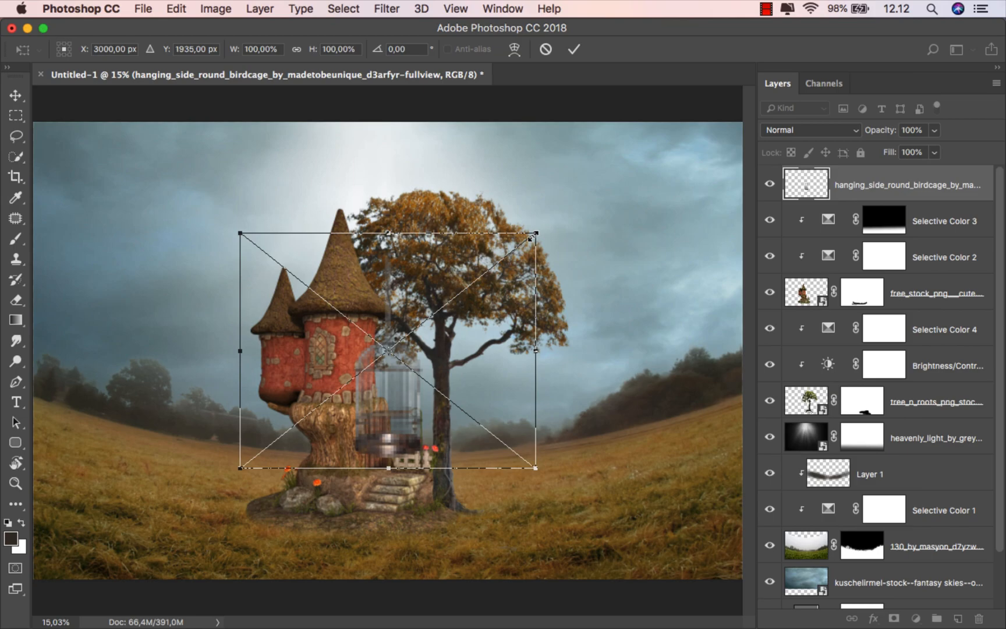
Step: Shrink the birdcage to about 29% and move it over to the tree
{"action": "left_click_drag", "start_coordinate": [534, 235], "coordinate": [435, 316]}
{"action": "scroll", "coordinate": [424, 385], "scroll_direction": "up", "scroll_amount": 5}
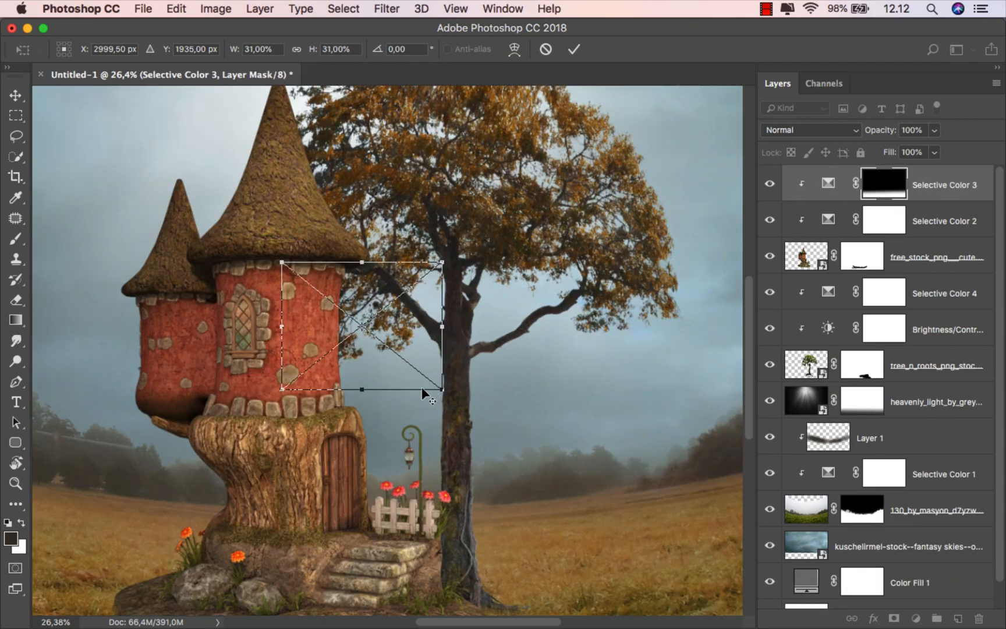
{"action": "left_click_drag", "start_coordinate": [427, 392], "coordinate": [326, 410]}
{"action": "left_click_drag", "start_coordinate": [292, 343], "coordinate": [503, 432]}
{"action": "scroll", "coordinate": [503, 432], "scroll_direction": "down", "scroll_amount": 2}
{"action": "scroll", "coordinate": [503, 432], "scroll_direction": "down", "scroll_amount": 1}
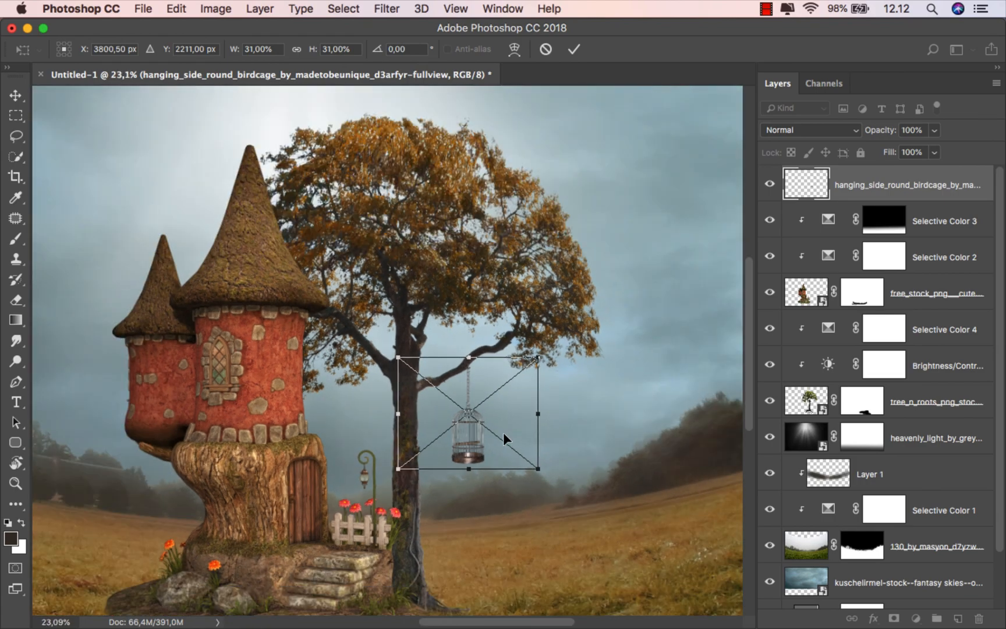
{"action": "left_click_drag", "start_coordinate": [538, 470], "coordinate": [529, 469]}
{"action": "left_click", "coordinate": [574, 49]}
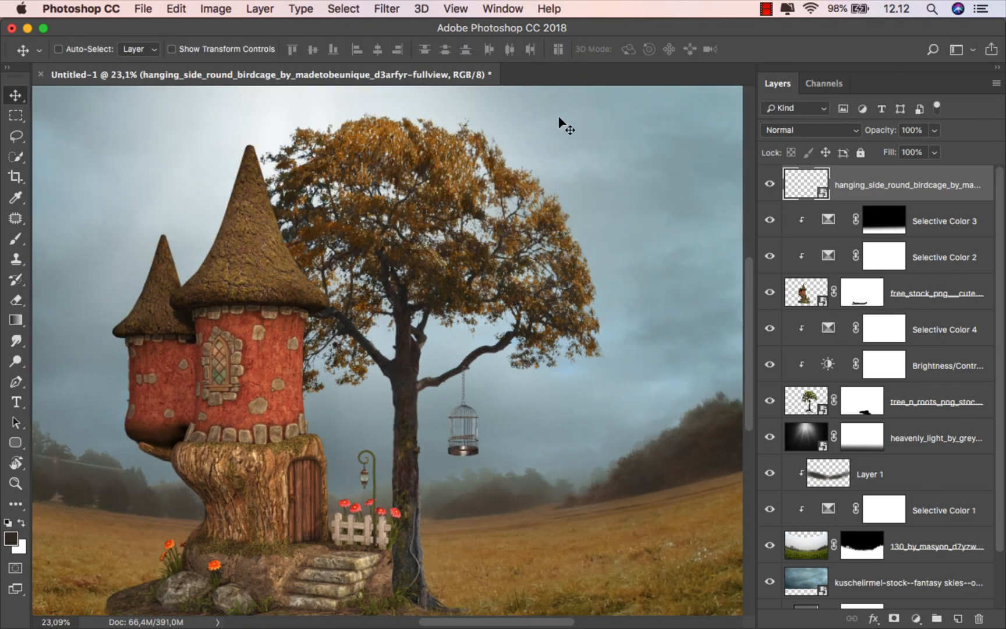
Step: Hook the cage's chain onto the tree's right branch, nudging it right into place
{"action": "scroll", "coordinate": [472, 416], "scroll_direction": "up", "scroll_amount": 5}
{"action": "scroll", "coordinate": [407, 379], "scroll_direction": "right", "scroll_amount": 3}
{"action": "left_click_drag", "start_coordinate": [364, 353], "coordinate": [377, 361]}
{"action": "scroll", "coordinate": [372, 242], "scroll_direction": "up", "scroll_amount": 5}
{"action": "left_click_drag", "start_coordinate": [377, 247], "coordinate": [370, 249]}
{"action": "key", "text": "Right"}
{"action": "key", "text": "Right"}
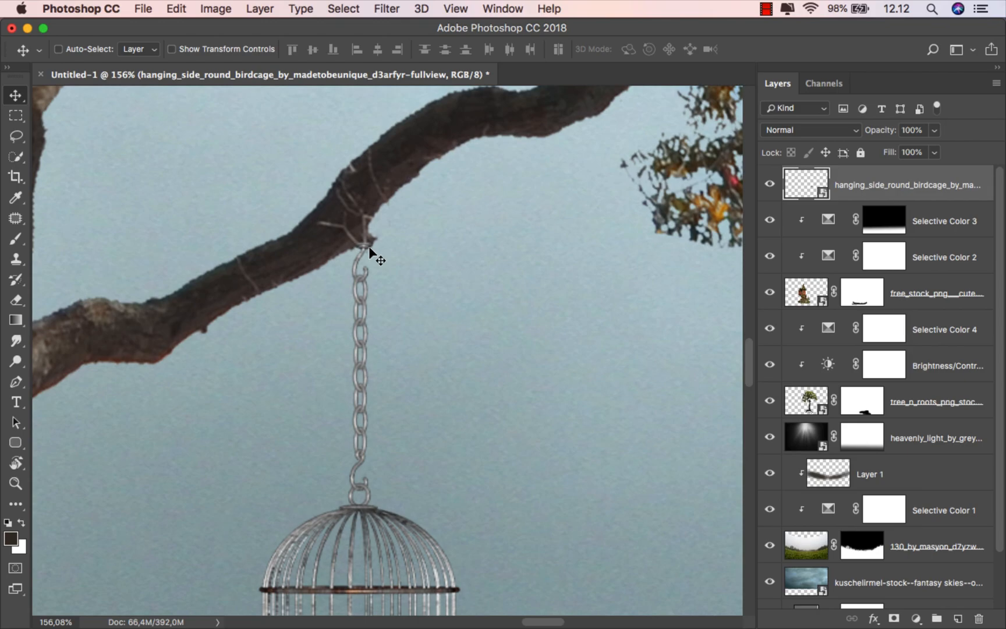
{"action": "key", "text": "super+0"}
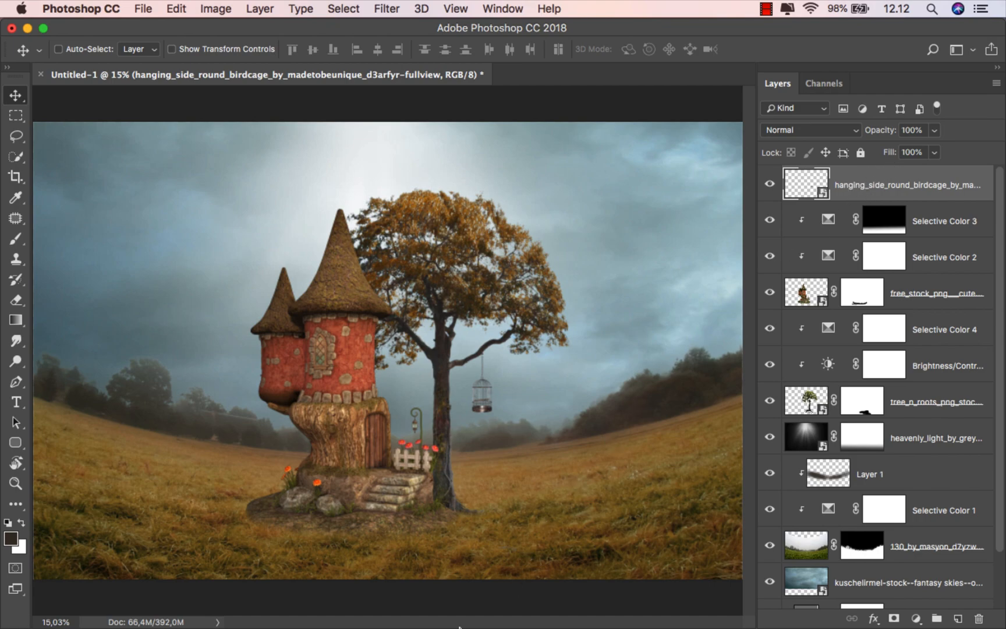
{"action": "mouse_move", "coordinate": [436, 613]}
{"action": "left_click", "coordinate": [350, 585]}
Step: Place the falling autumn leaves PNG from Finder onto the canvas, scaled to about 54%
{"action": "left_click", "coordinate": [558, 265]}
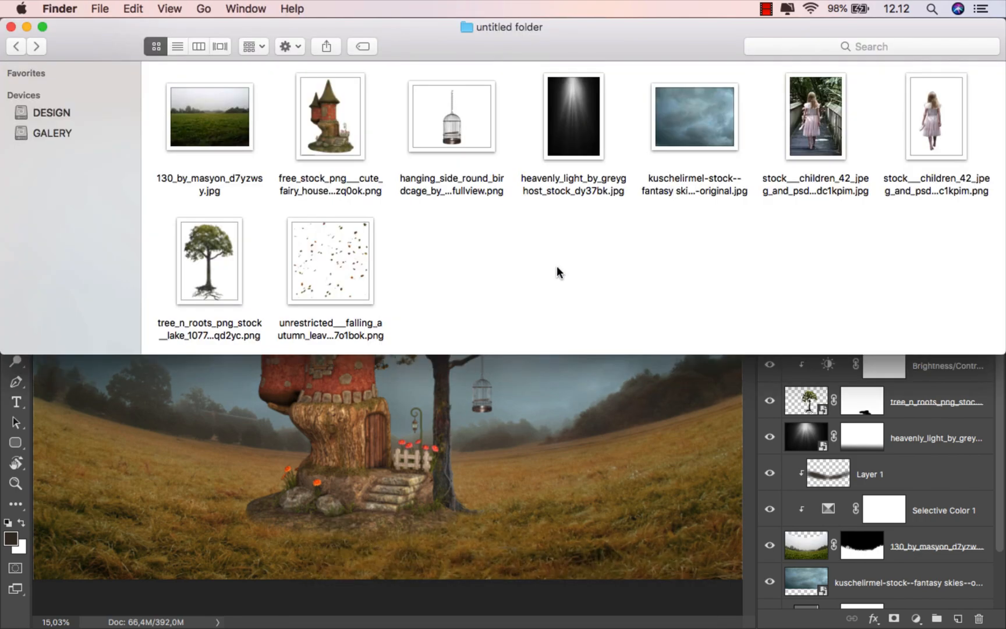
{"action": "left_click", "coordinate": [368, 298]}
{"action": "left_click_drag", "start_coordinate": [368, 299], "coordinate": [454, 493]}
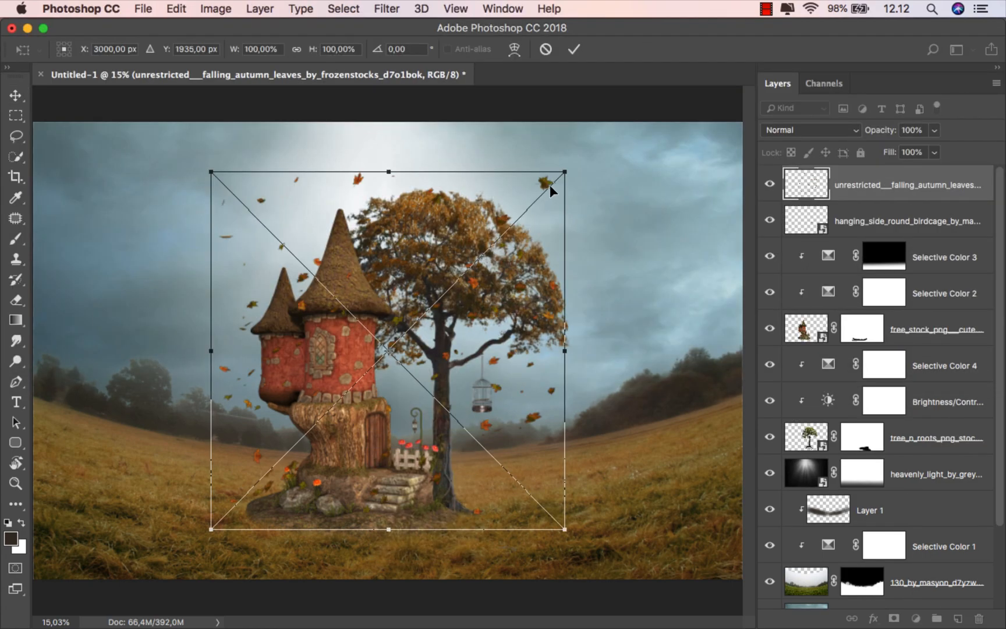
{"action": "left_click_drag", "start_coordinate": [562, 169], "coordinate": [482, 255]}
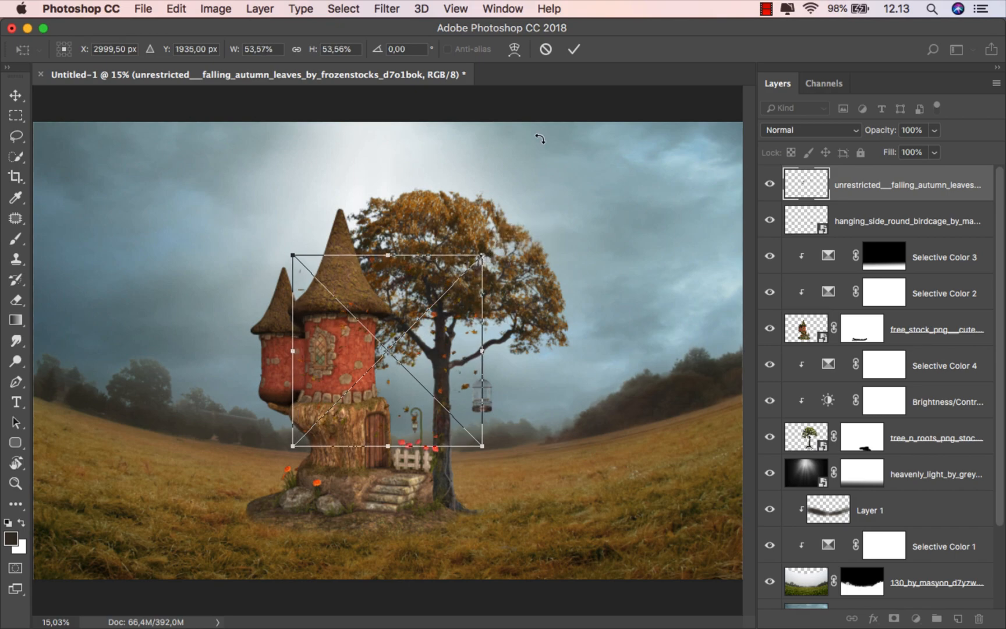
{"action": "left_click", "coordinate": [573, 51]}
Step: Move the leaves layer beneath the tree layer and shift the leaves slightly right
{"action": "left_click_drag", "start_coordinate": [874, 191], "coordinate": [862, 453]}
{"action": "scroll", "coordinate": [433, 356], "scroll_direction": "up", "scroll_amount": 5}
{"action": "left_click_drag", "start_coordinate": [437, 351], "coordinate": [490, 333]}
{"action": "scroll", "coordinate": [490, 322], "scroll_direction": "down", "scroll_amount": 3}
{"action": "scroll", "coordinate": [509, 399], "scroll_direction": "down", "scroll_amount": 2}
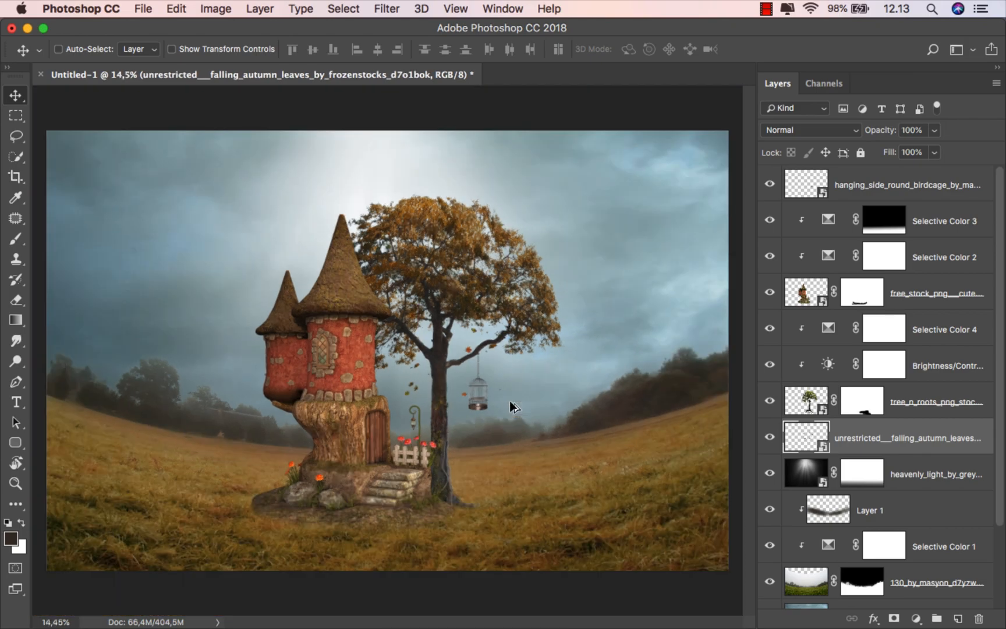
{"action": "scroll", "coordinate": [509, 401], "scroll_direction": "up", "scroll_amount": 1}
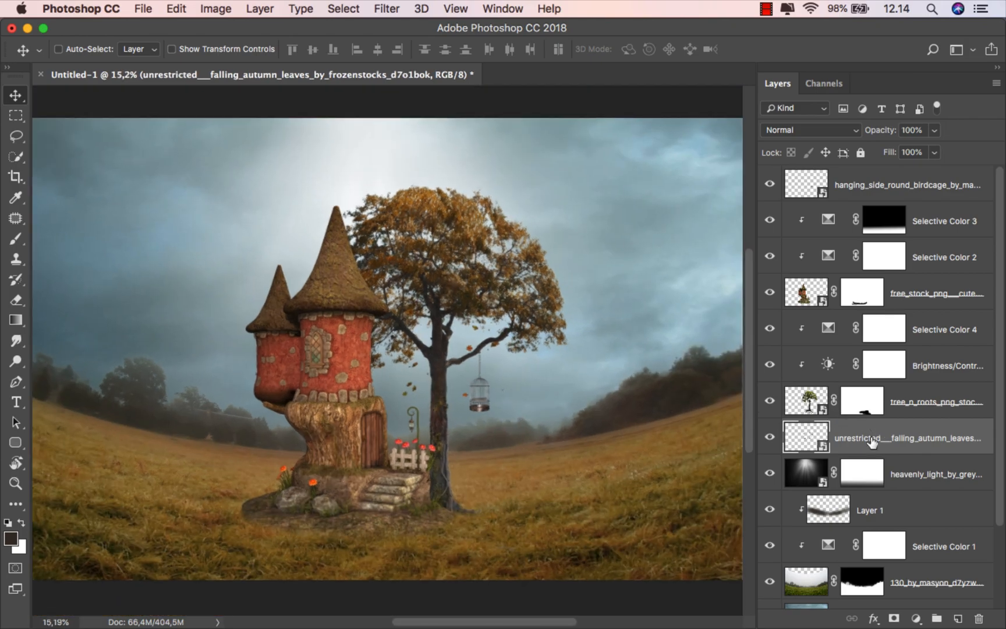
Step: Add a new layer above the birdcage named 'shadow' with Multiply blend mode
{"action": "left_click", "coordinate": [921, 194]}
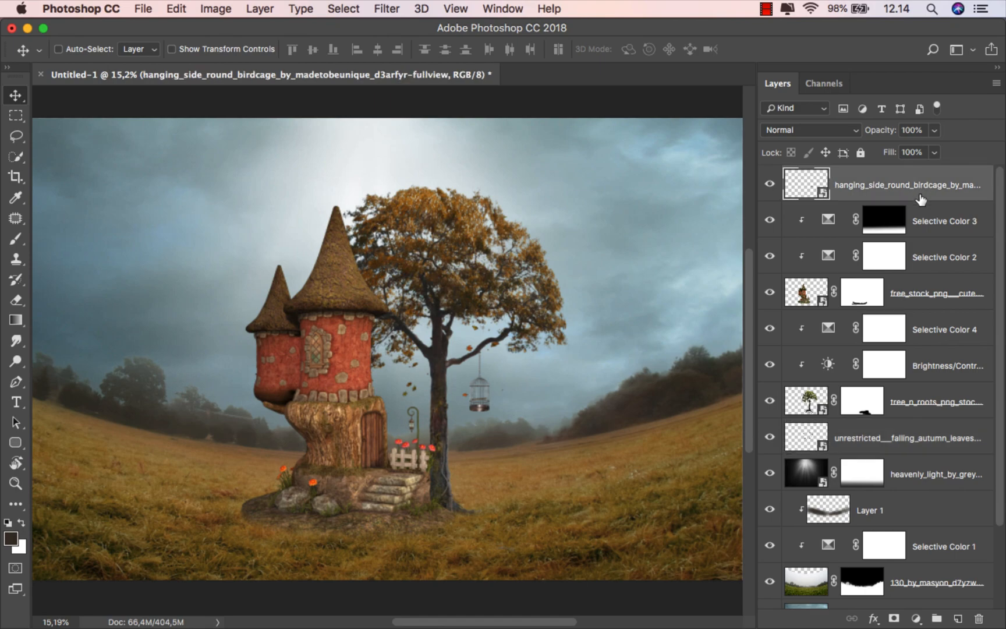
{"action": "left_click", "coordinate": [955, 619]}
{"action": "type", "text": "shadow"}
{"action": "key", "text": "Return"}
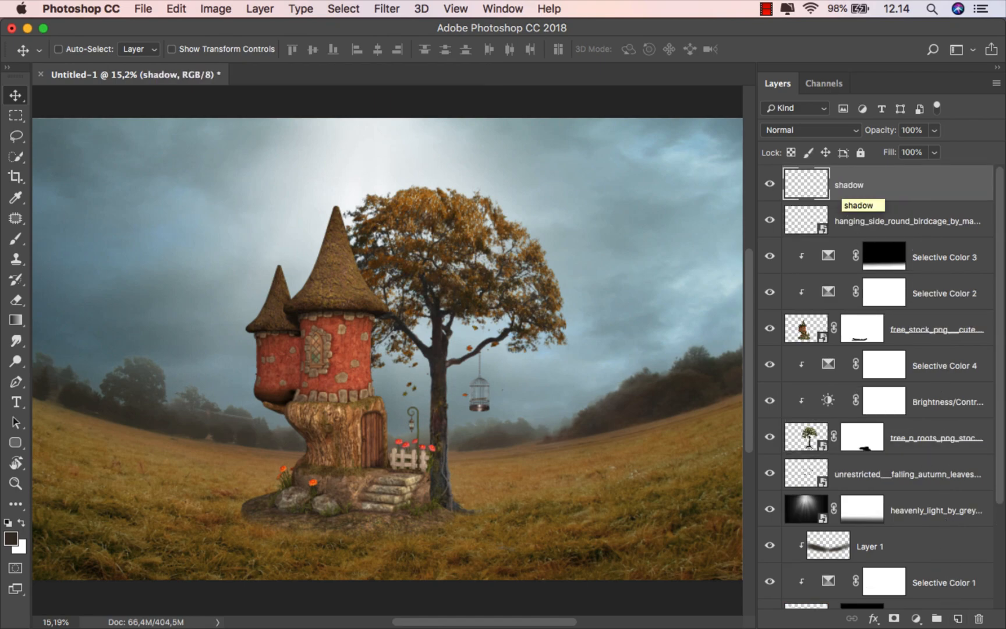
{"action": "left_click", "coordinate": [799, 130]}
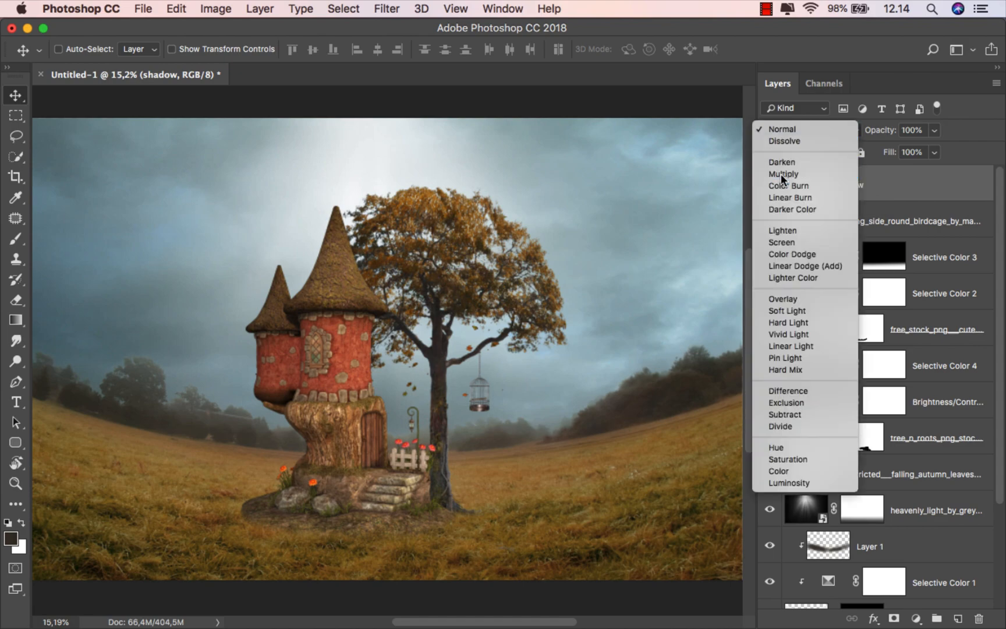
{"action": "left_click", "coordinate": [783, 174]}
Step: Select the Brush tool and sample a dark brown from the tree trunk
{"action": "left_click", "coordinate": [16, 236]}
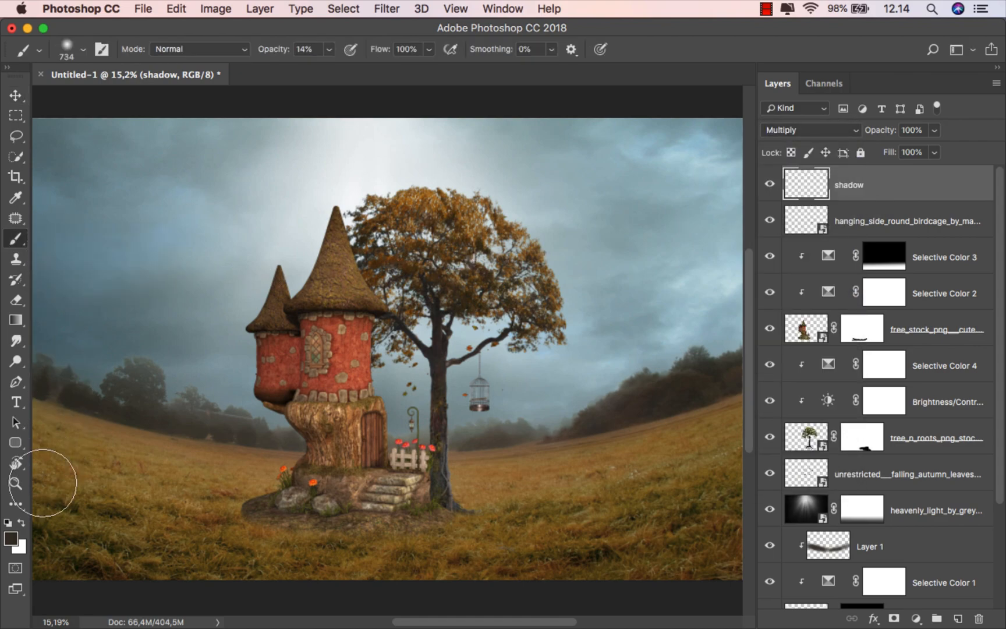
{"action": "left_click", "coordinate": [10, 538]}
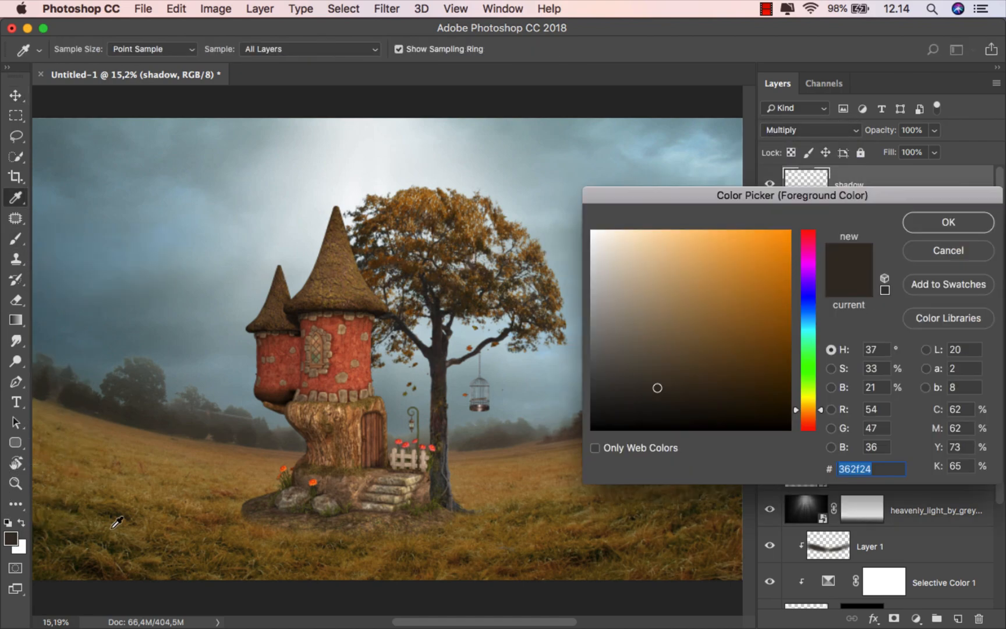
{"action": "left_click", "coordinate": [440, 348]}
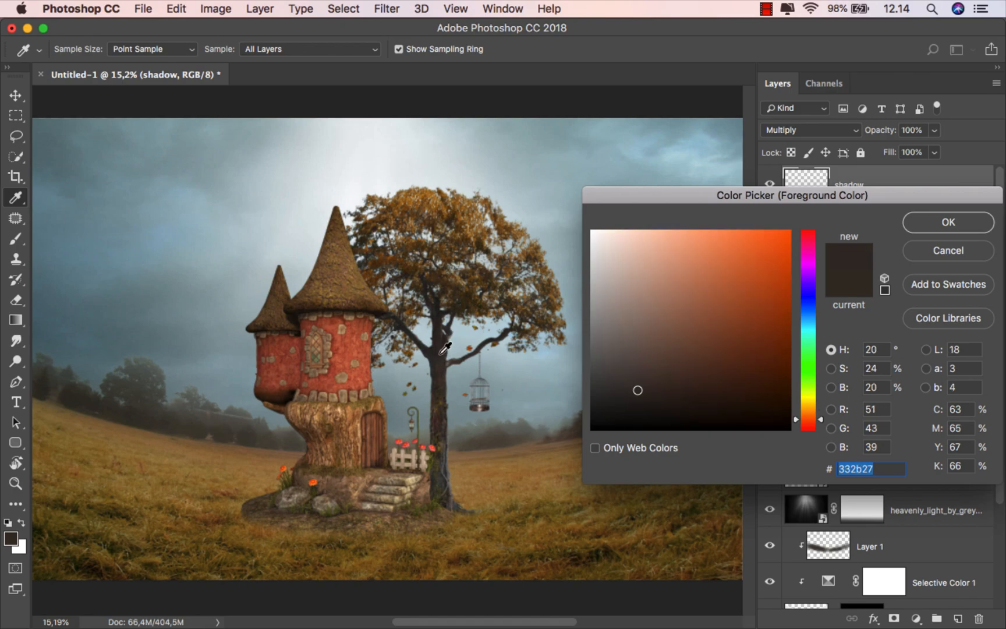
{"action": "left_click", "coordinate": [926, 228]}
Step: Flatten the brush tip into an ellipse and size it to about 883 px
{"action": "right_click", "coordinate": [422, 318]}
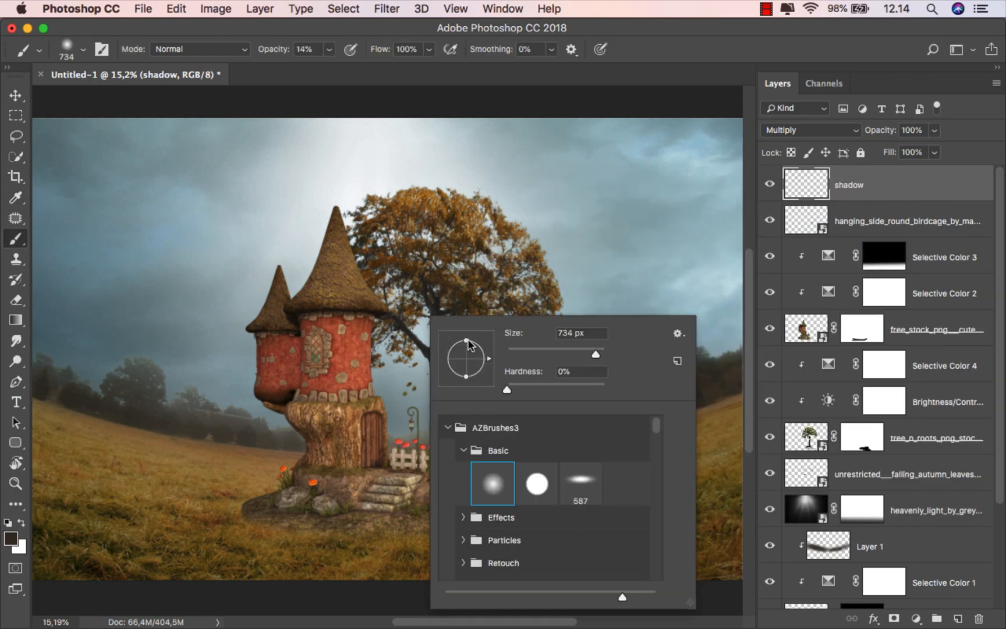
{"action": "left_click_drag", "start_coordinate": [466, 344], "coordinate": [466, 353]}
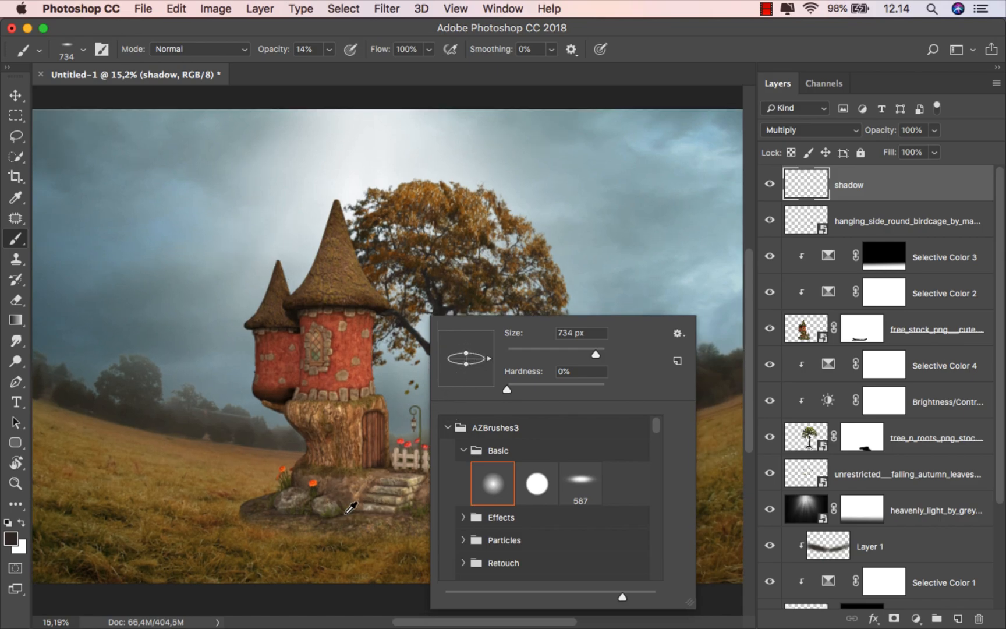
{"action": "scroll", "coordinate": [332, 503], "scroll_direction": "up", "scroll_amount": 5}
{"action": "left_click", "coordinate": [311, 517]}
{"action": "scroll", "coordinate": [326, 378], "scroll_direction": "down", "scroll_amount": 3}
{"action": "key", "text": "bracketright"}
{"action": "key", "text": "bracketright"}
{"action": "scroll", "coordinate": [290, 397], "scroll_direction": "down", "scroll_amount": 3}
{"action": "key", "text": "bracketright"}
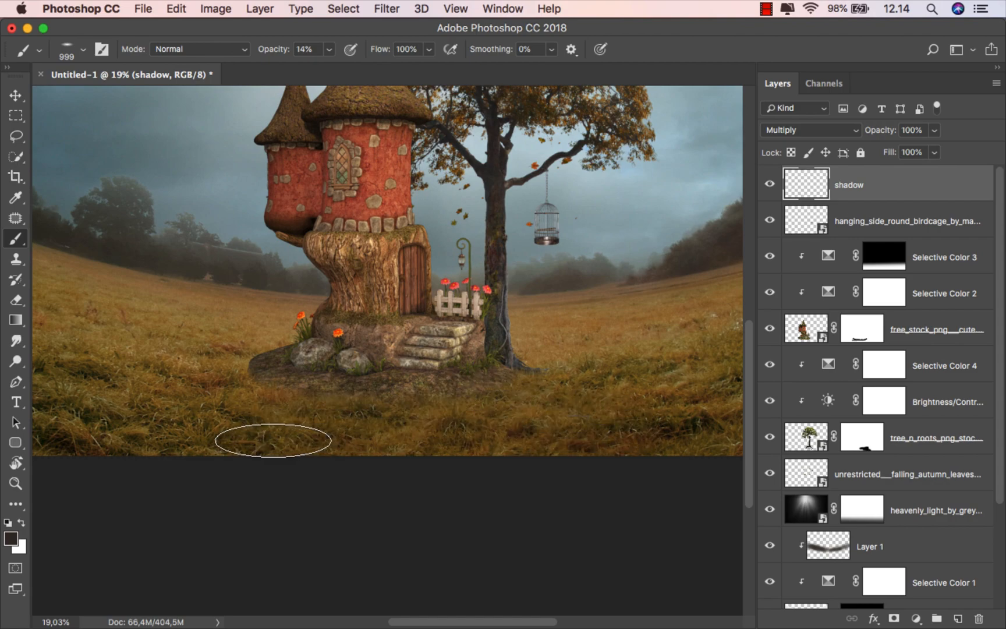
{"action": "left_click_drag", "start_coordinate": [359, 364], "coordinate": [346, 364]}
Step: Paint a soft dark shadow at the tree base and on the grass beneath the house
{"action": "left_click_drag", "start_coordinate": [489, 342], "coordinate": [511, 383]}
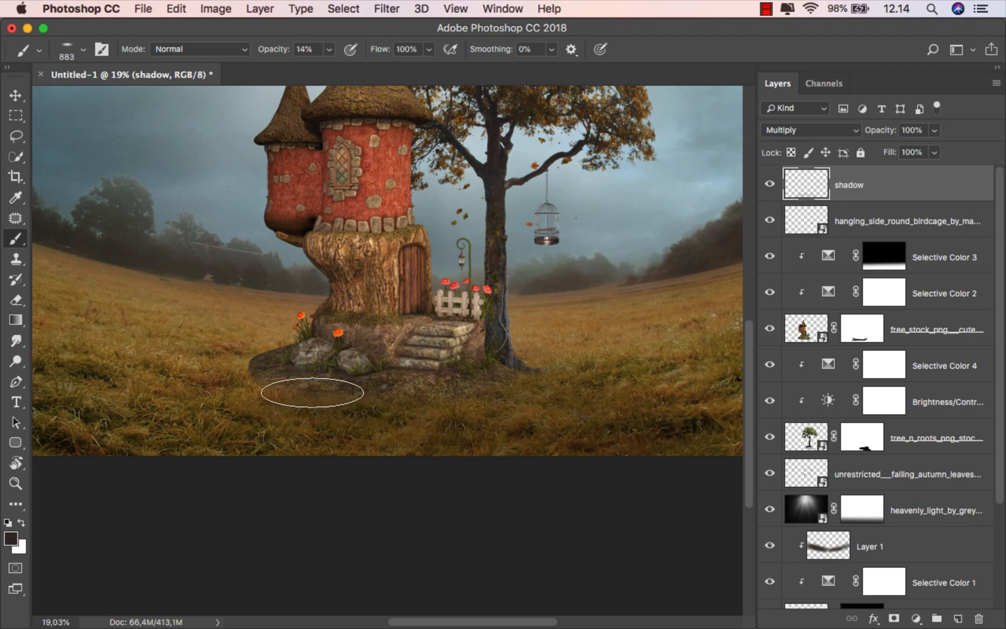
{"action": "scroll", "coordinate": [309, 448], "scroll_direction": "down", "scroll_amount": 1}
{"action": "left_click_drag", "start_coordinate": [312, 449], "coordinate": [282, 452]}
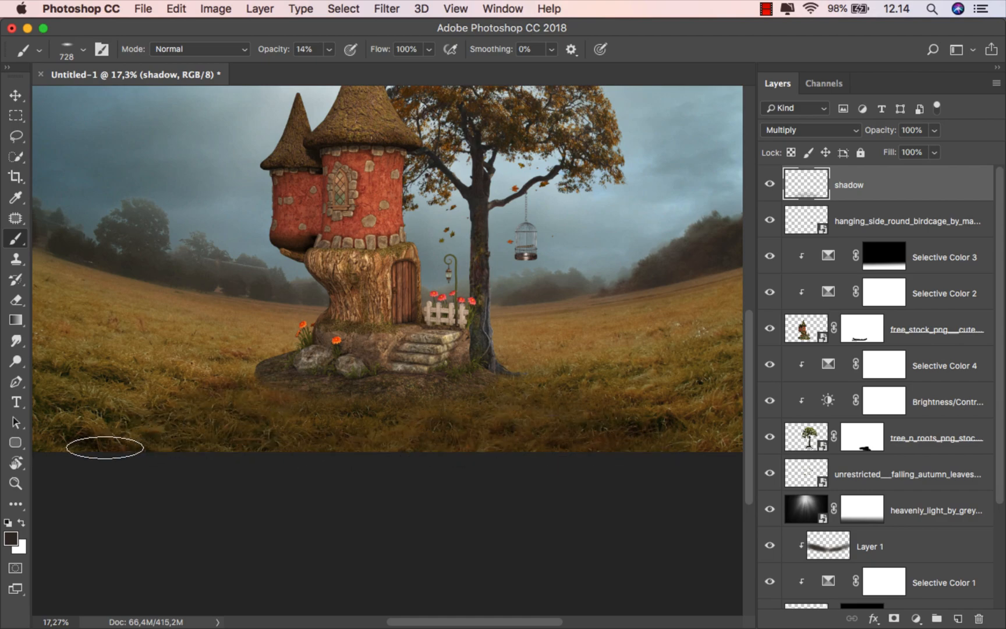
{"action": "scroll", "coordinate": [394, 430], "scroll_direction": "down", "scroll_amount": 1}
{"action": "mouse_move", "coordinate": [428, 396]}
{"action": "left_mouse_down"}
{"action": "mouse_move", "coordinate": [461, 374]}
{"action": "mouse_move", "coordinate": [525, 384]}
{"action": "left_mouse_up"}
{"action": "mouse_move", "coordinate": [359, 404]}
{"action": "left_mouse_down"}
{"action": "mouse_move", "coordinate": [403, 383]}
{"action": "mouse_move", "coordinate": [261, 405]}
{"action": "left_mouse_up"}
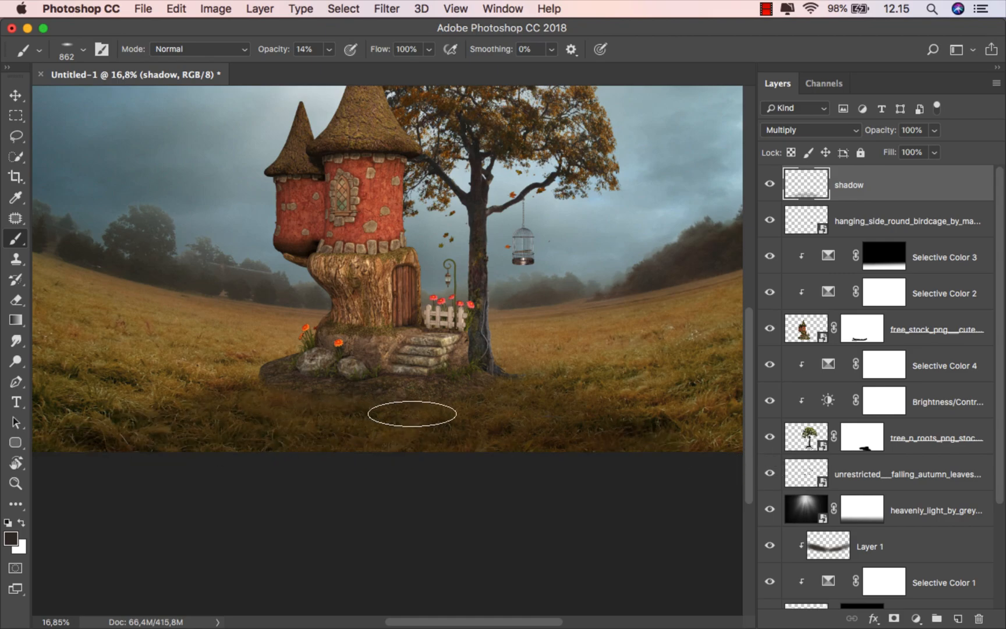
{"action": "scroll", "coordinate": [446, 426], "scroll_direction": "down", "scroll_amount": 2}
{"action": "scroll", "coordinate": [445, 427], "scroll_direction": "up", "scroll_amount": 2}
{"action": "left_click_drag", "start_coordinate": [451, 506], "coordinate": [482, 507]}
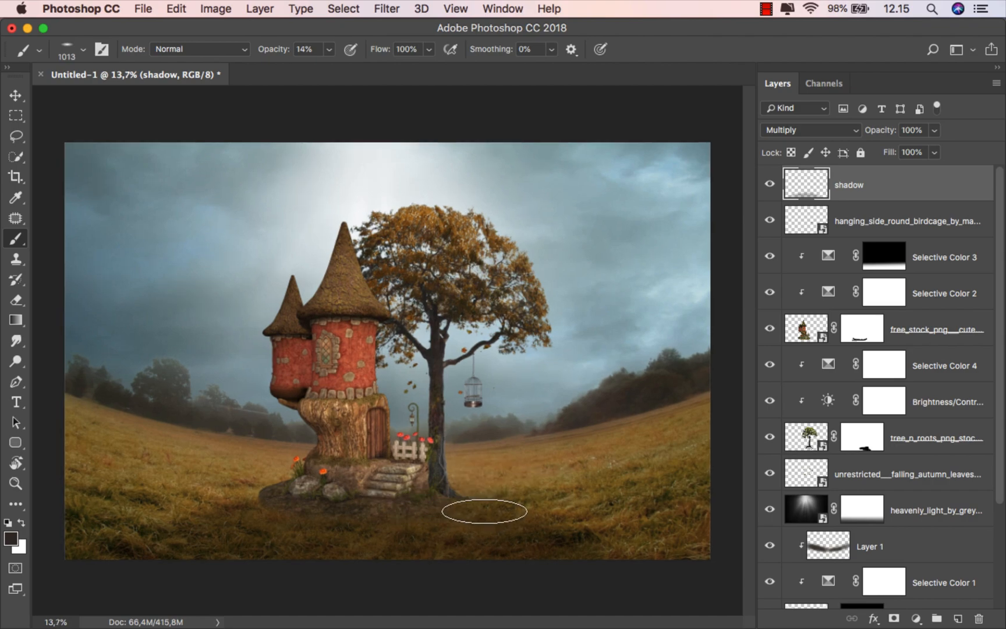
{"action": "left_click", "coordinate": [769, 185]}
{"action": "left_click", "coordinate": [770, 185]}
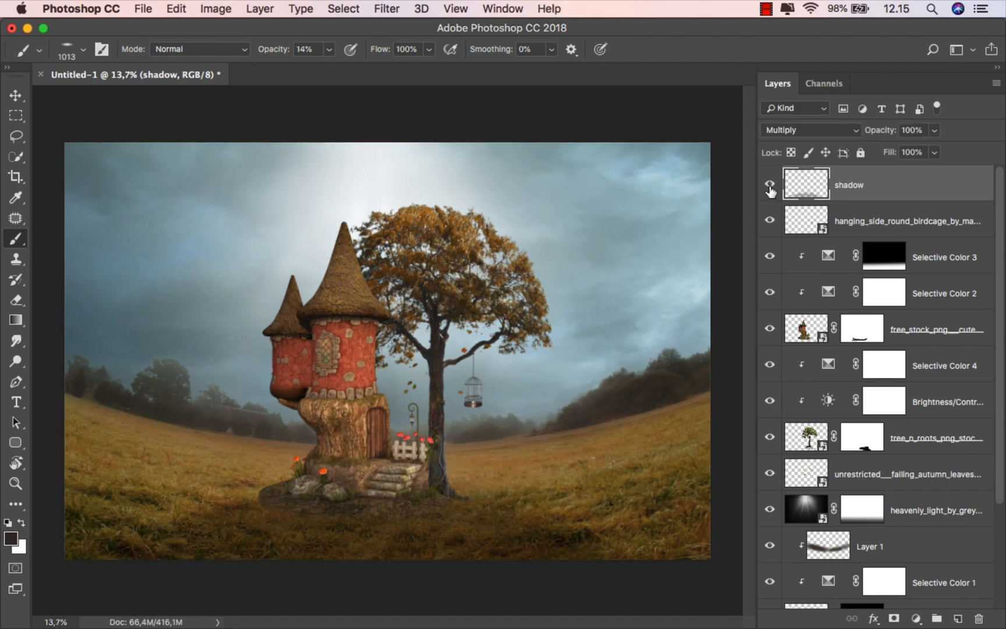
Step: Bring the girl-in-white-dress image from the source folder into the composite
{"action": "key", "text": "v"}
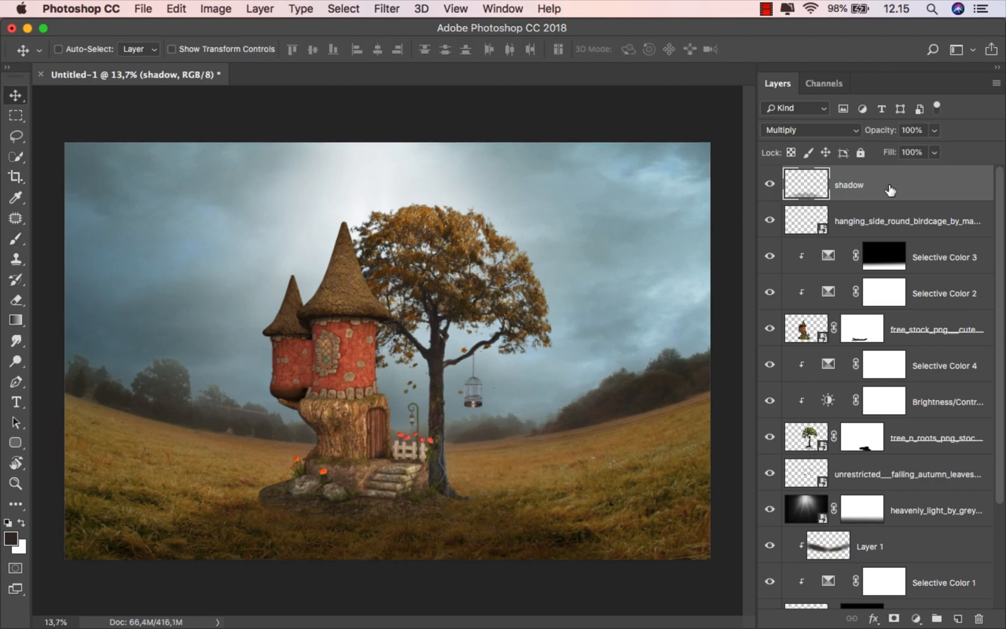
{"action": "mouse_move", "coordinate": [415, 626]}
{"action": "left_click", "coordinate": [348, 588]}
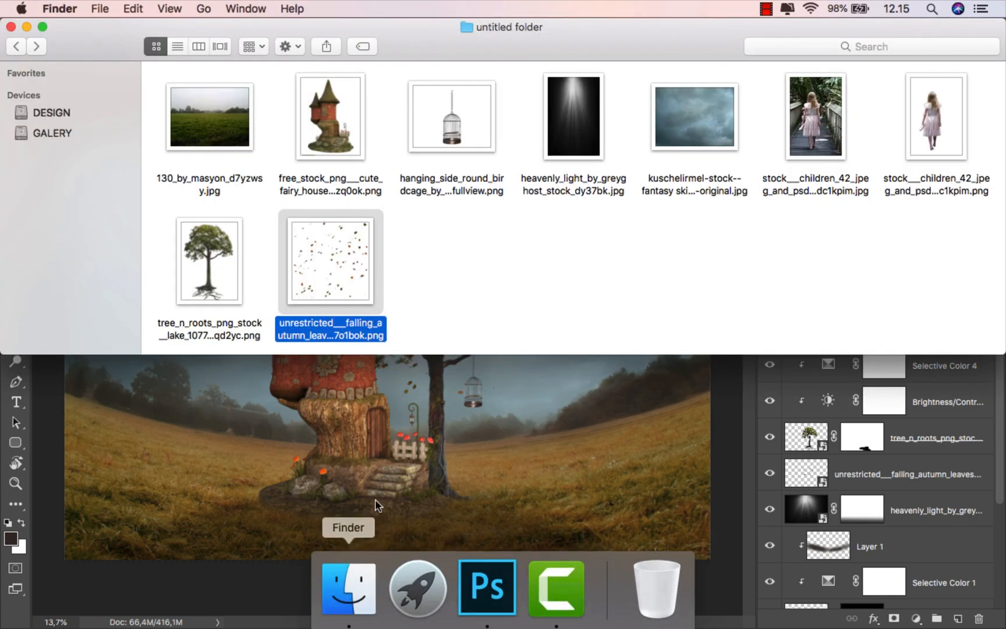
{"action": "left_click_drag", "start_coordinate": [930, 144], "coordinate": [560, 498]}
{"action": "mouse_move", "coordinate": [454, 626]}
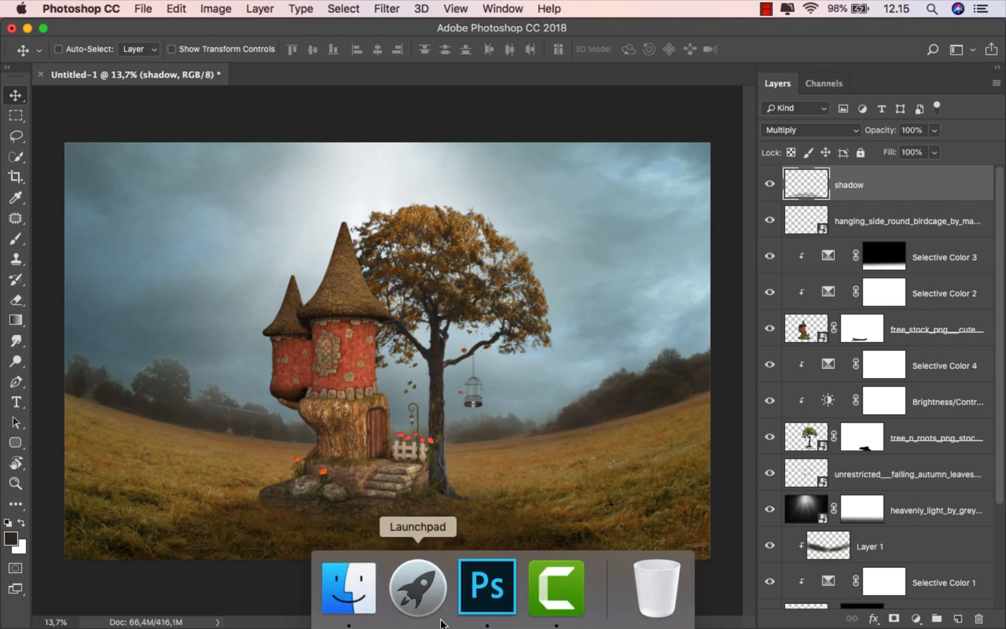
{"action": "left_click", "coordinate": [348, 588]}
Step: Place the girl image, shrink her to about a tenth and move her toward the door
{"action": "left_click_drag", "start_coordinate": [927, 145], "coordinate": [418, 417]}
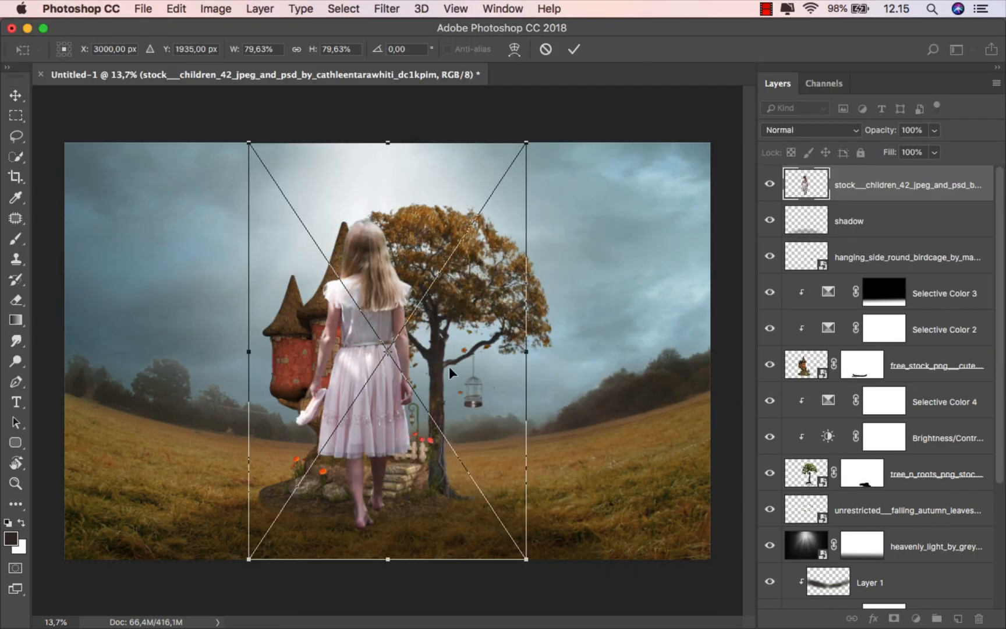
{"action": "left_click_drag", "start_coordinate": [526, 137], "coordinate": [405, 322]}
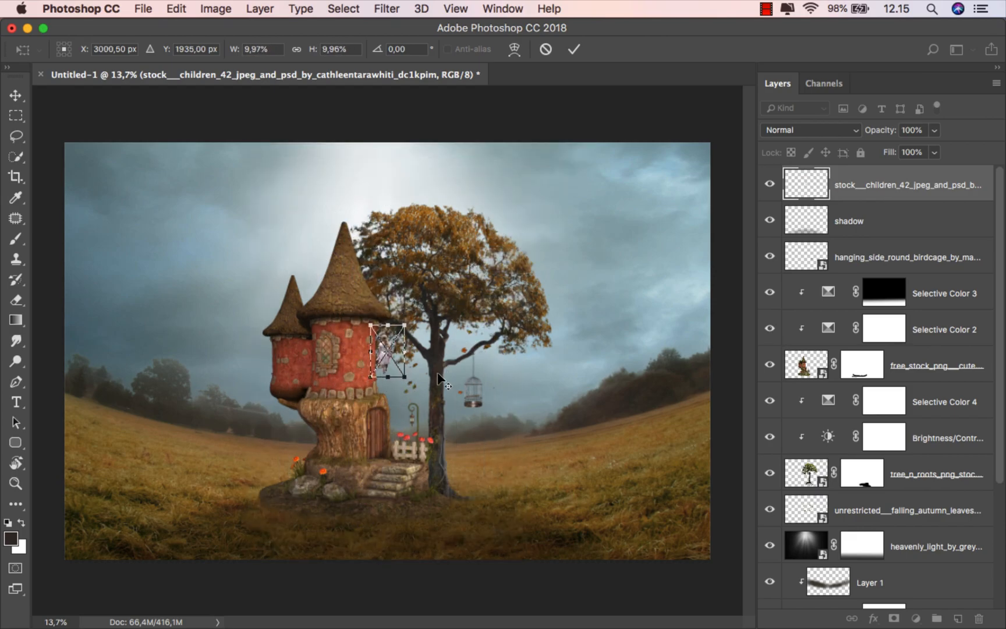
{"action": "scroll", "coordinate": [403, 422], "scroll_direction": "up", "scroll_amount": 5}
{"action": "left_click_drag", "start_coordinate": [382, 238], "coordinate": [408, 426]}
{"action": "scroll", "coordinate": [408, 426], "scroll_direction": "up", "scroll_amount": 1}
{"action": "scroll", "coordinate": [402, 478], "scroll_direction": "up", "scroll_amount": 8}
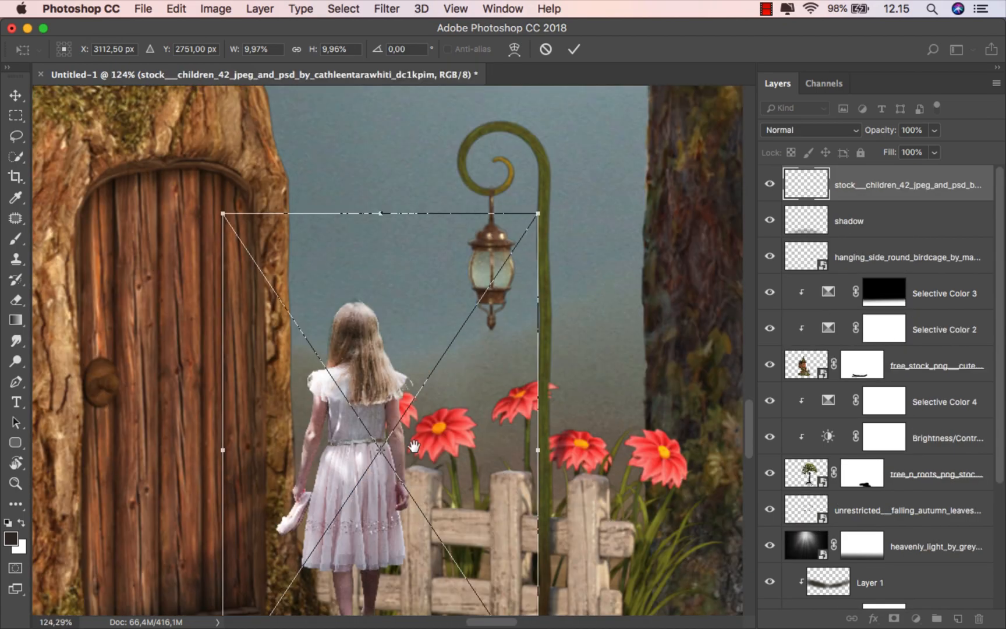
Step: Position the girl on the top stone step at about 11.8% scale and commit
{"action": "left_click_drag", "start_coordinate": [402, 479], "coordinate": [451, 373]}
{"action": "scroll", "coordinate": [452, 373], "scroll_direction": "down", "scroll_amount": 5}
{"action": "left_click_drag", "start_coordinate": [444, 382], "coordinate": [443, 400]}
{"action": "scroll", "coordinate": [443, 398], "scroll_direction": "up", "scroll_amount": 2}
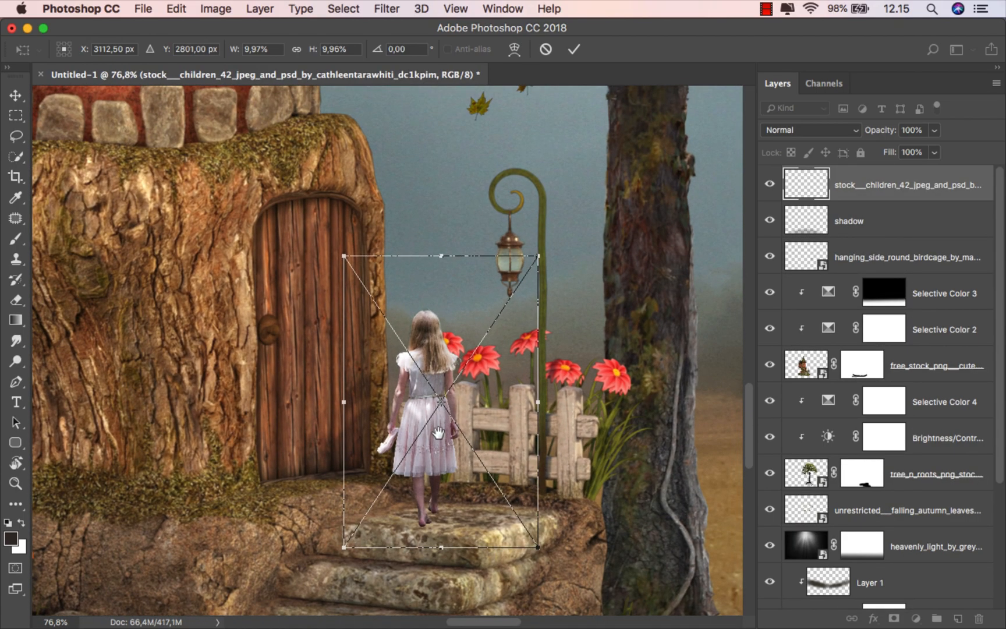
{"action": "left_click_drag", "start_coordinate": [541, 250], "coordinate": [541, 184]}
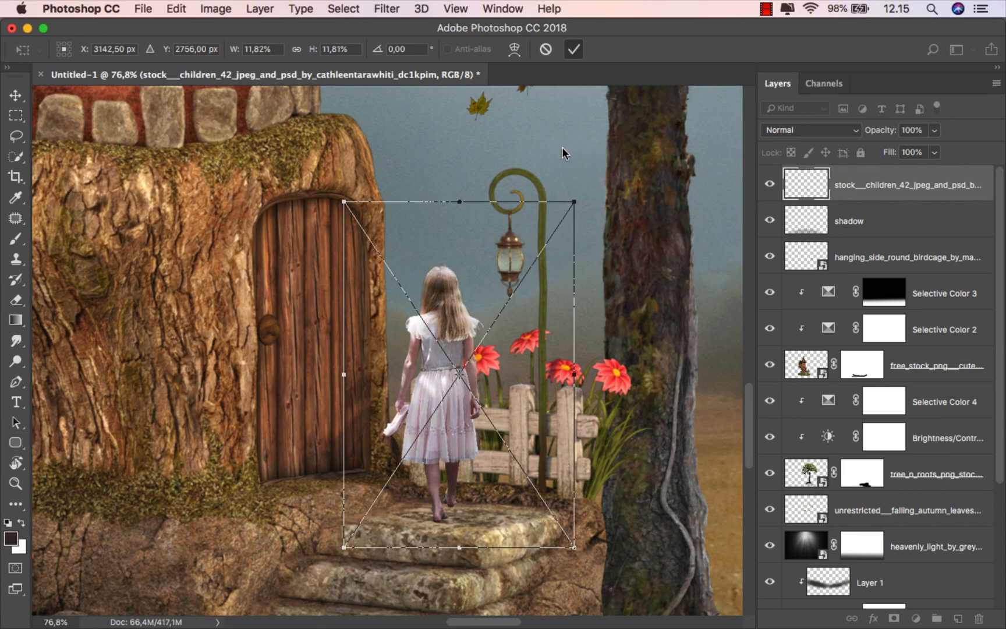
{"action": "key", "text": "Return"}
{"action": "scroll", "coordinate": [464, 463], "scroll_direction": "up", "scroll_amount": 6}
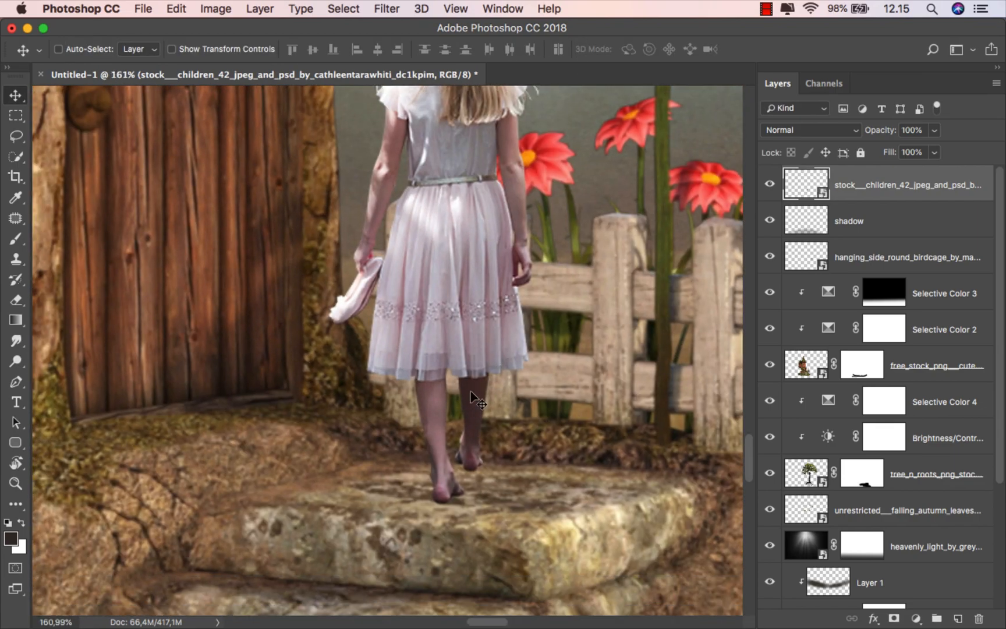
{"action": "left_click_drag", "start_coordinate": [470, 391], "coordinate": [470, 440]}
{"action": "scroll", "coordinate": [456, 402], "scroll_direction": "down", "scroll_amount": 6}
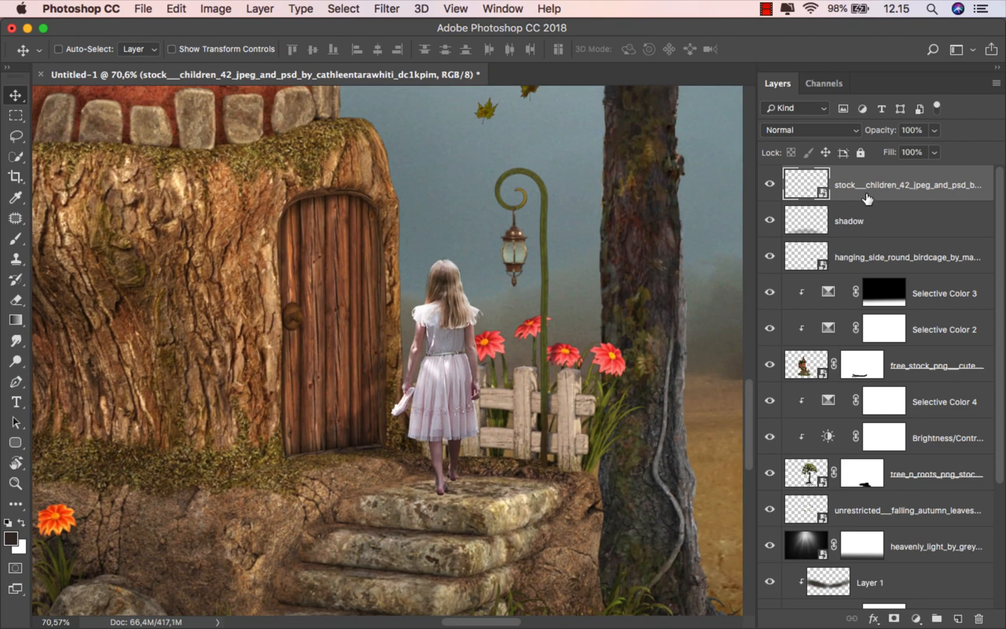
{"action": "left_click", "coordinate": [915, 618]}
Step: Clip a Selective Color adjustment to the girl with Neutrals Cyan -8, Magenta -5, Yellow +5, Black +7
{"action": "left_click", "coordinate": [926, 588]}
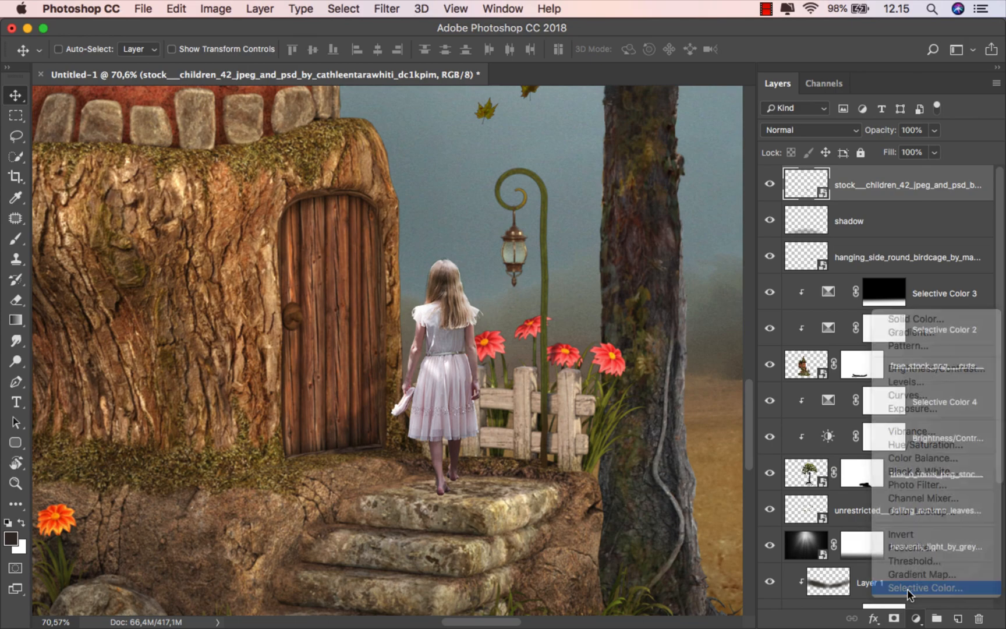
{"action": "left_click", "coordinate": [649, 522]}
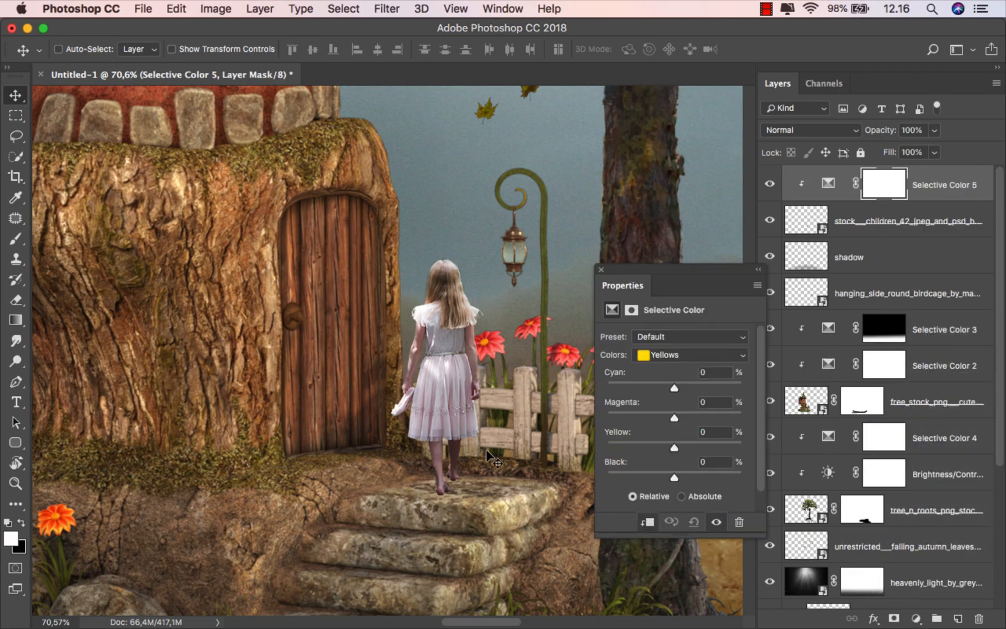
{"action": "scroll", "coordinate": [469, 434], "scroll_direction": "up", "scroll_amount": 3}
{"action": "left_click_drag", "start_coordinate": [675, 388], "coordinate": [679, 385]}
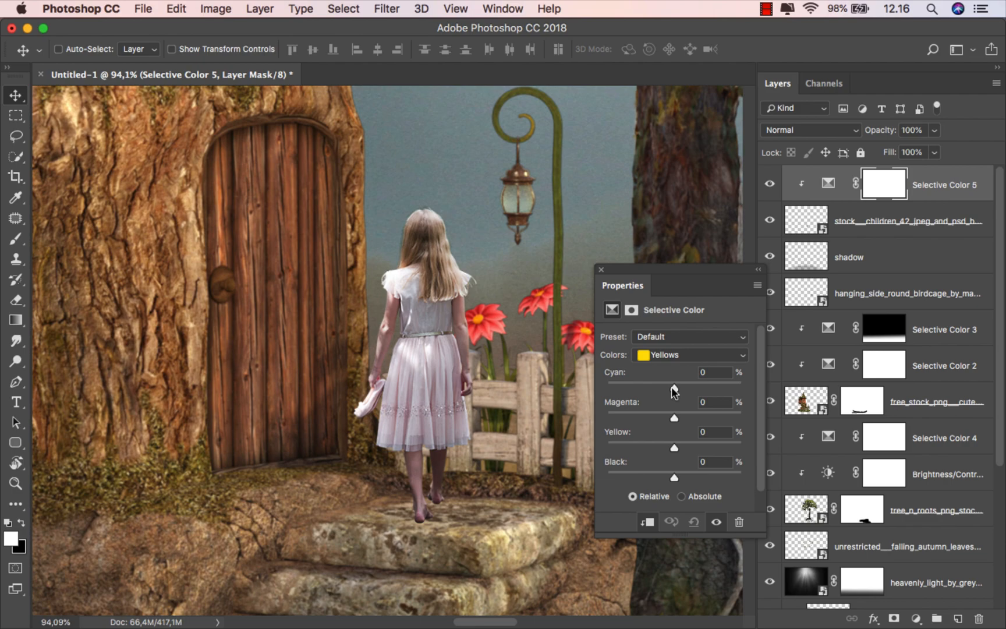
{"action": "left_click", "coordinate": [687, 355]}
{"action": "left_click", "coordinate": [676, 422]}
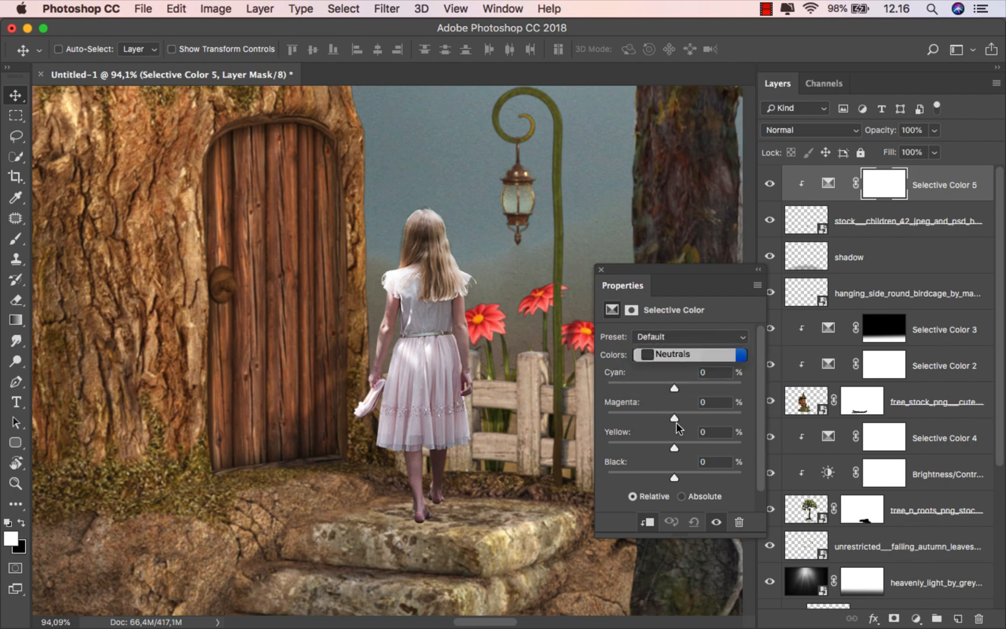
{"action": "left_click_drag", "start_coordinate": [675, 388], "coordinate": [669, 411]}
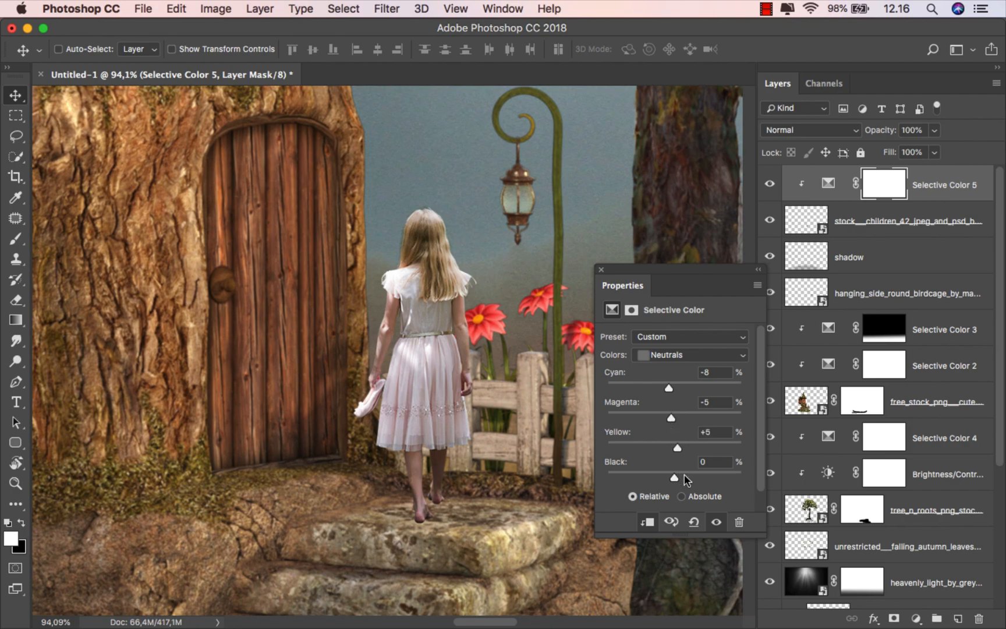
{"action": "left_click_drag", "start_coordinate": [675, 477], "coordinate": [681, 478]}
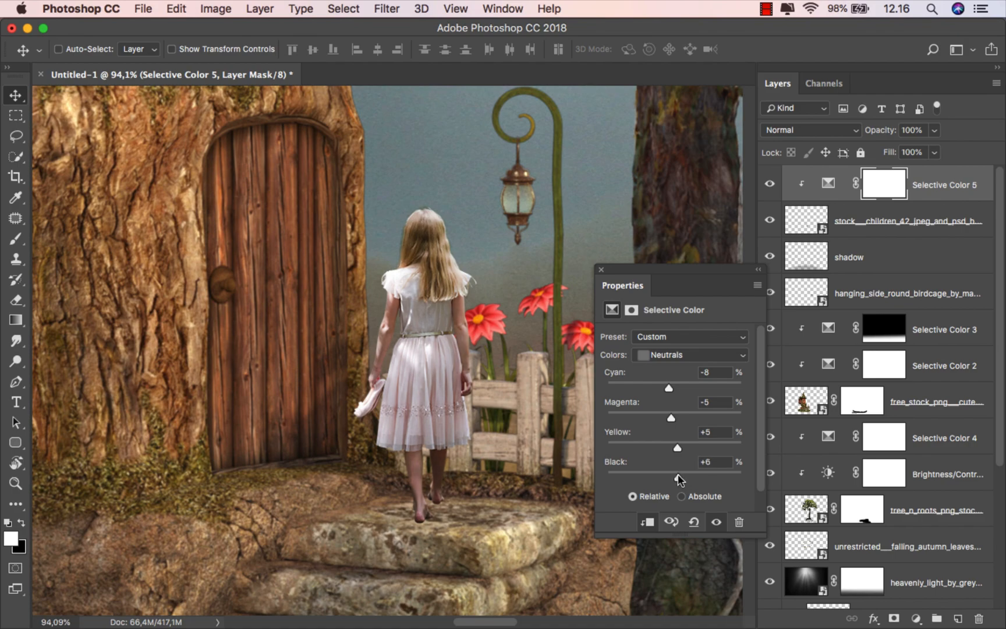
{"action": "left_click", "coordinate": [771, 186]}
{"action": "left_click", "coordinate": [770, 186]}
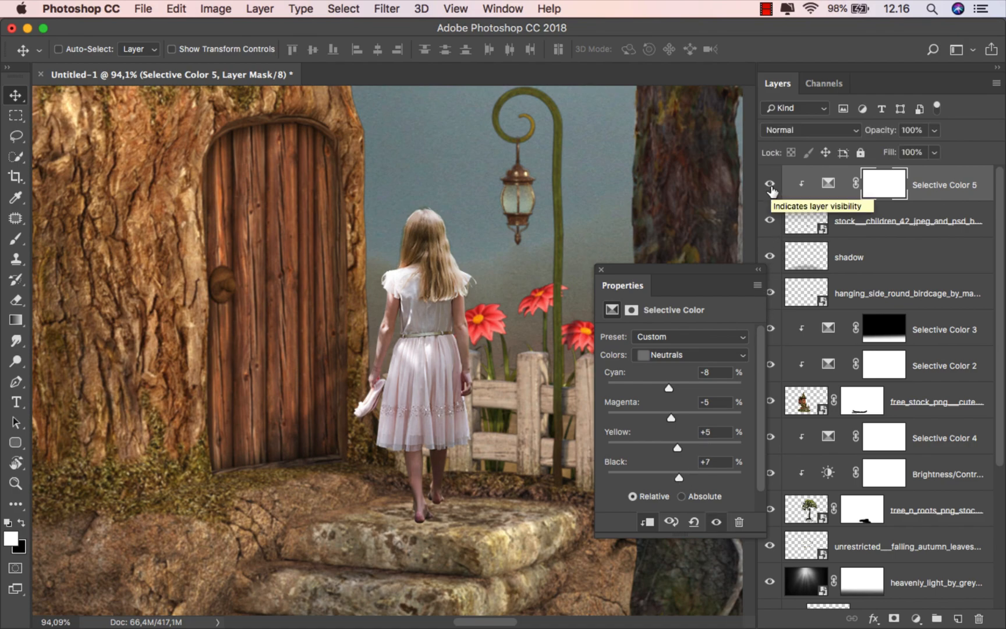
Step: Set the Selective Color Whites to Yellow +44 and Black +43
{"action": "left_click", "coordinate": [665, 355]}
{"action": "left_click", "coordinate": [662, 343]}
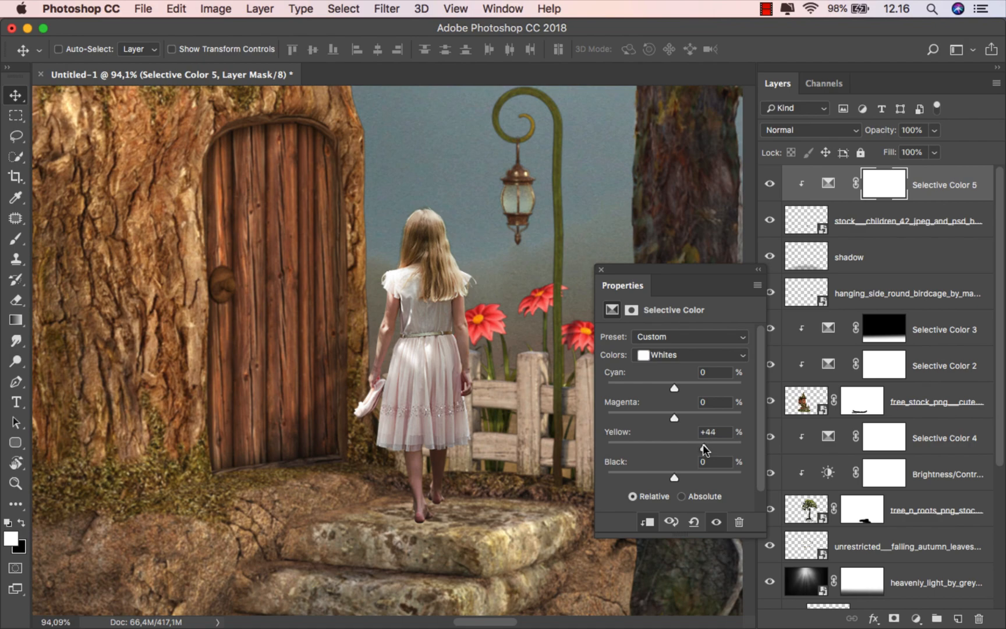
{"action": "left_click_drag", "start_coordinate": [693, 472], "coordinate": [703, 475]}
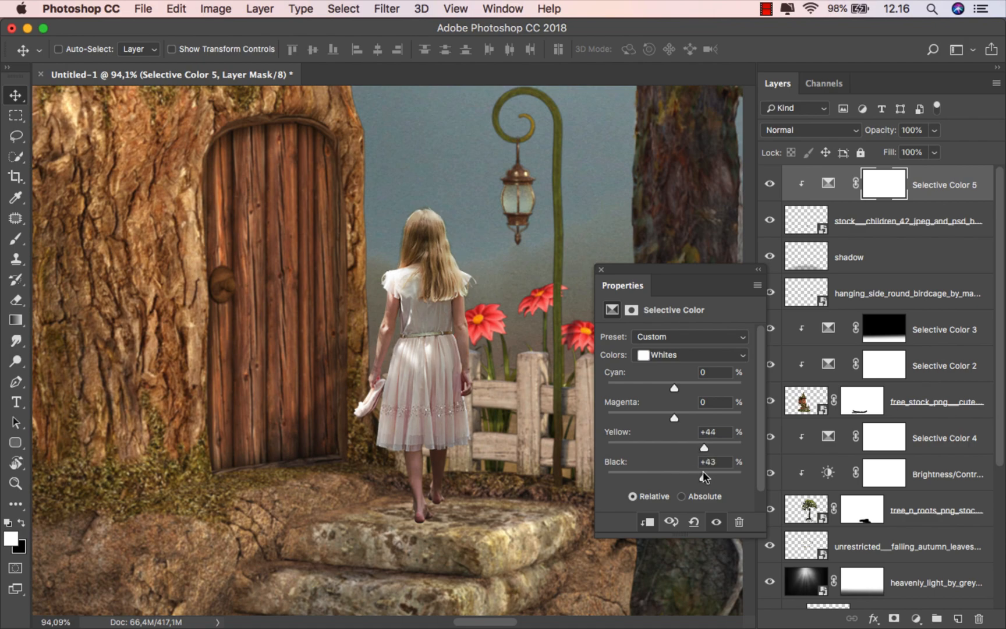
{"action": "left_click", "coordinate": [601, 269]}
{"action": "left_click", "coordinate": [772, 184]}
{"action": "left_click", "coordinate": [772, 184]}
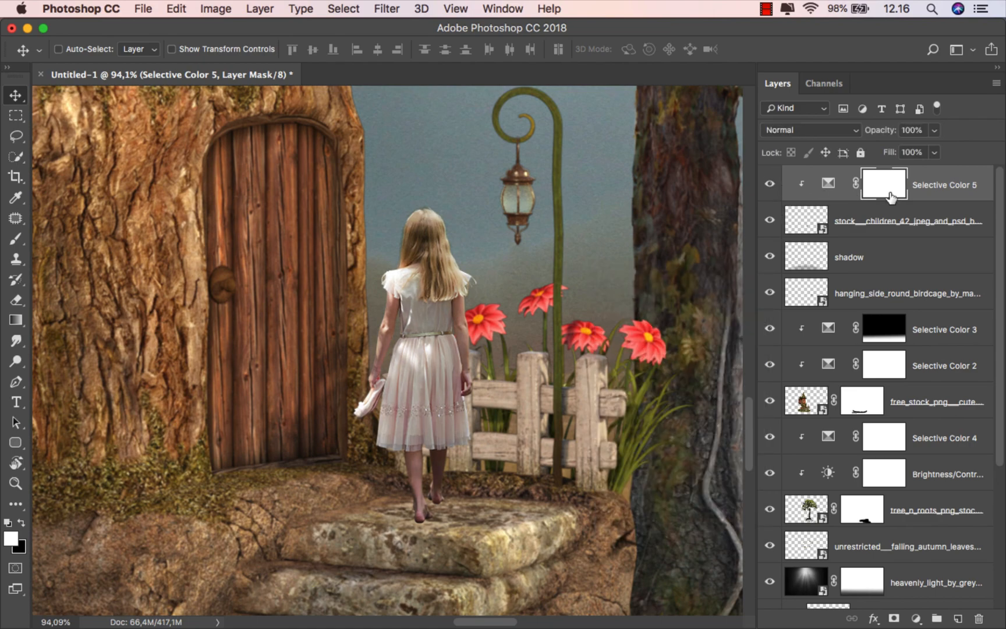
{"action": "left_click", "coordinate": [939, 195]}
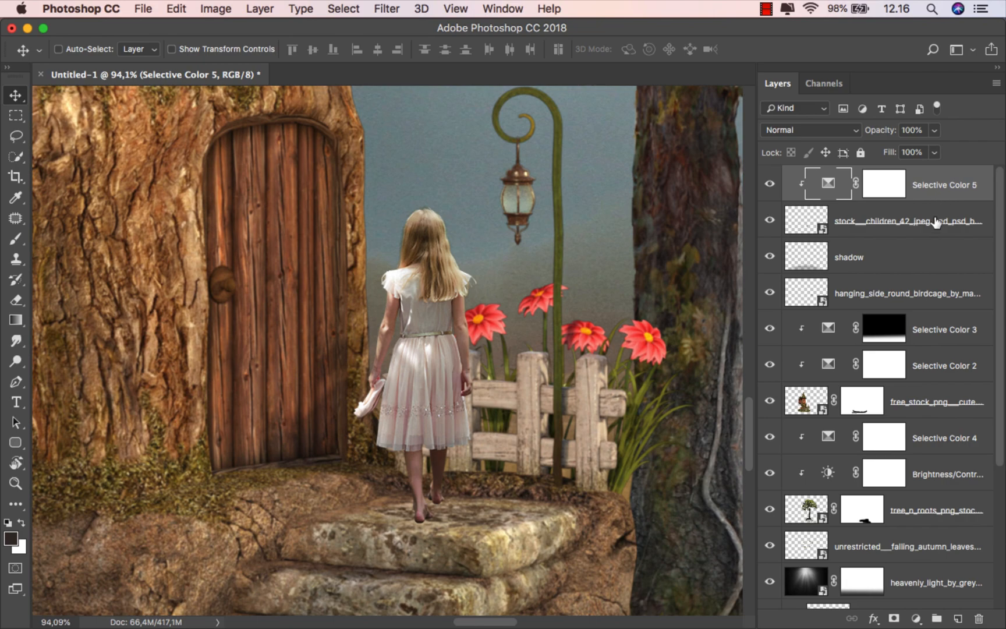
Step: Add a new layer above 'shadow' named 'shadow model'
{"action": "left_click", "coordinate": [925, 253]}
{"action": "left_click", "coordinate": [958, 618]}
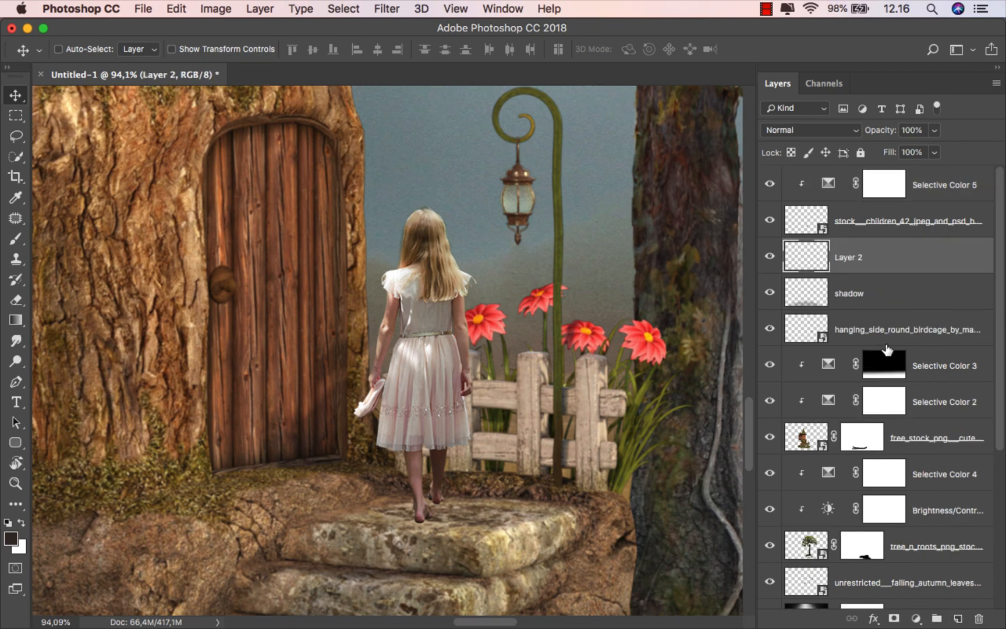
{"action": "double_click", "coordinate": [849, 257]}
{"action": "type", "text": "shadow model"}
{"action": "key", "text": "Return"}
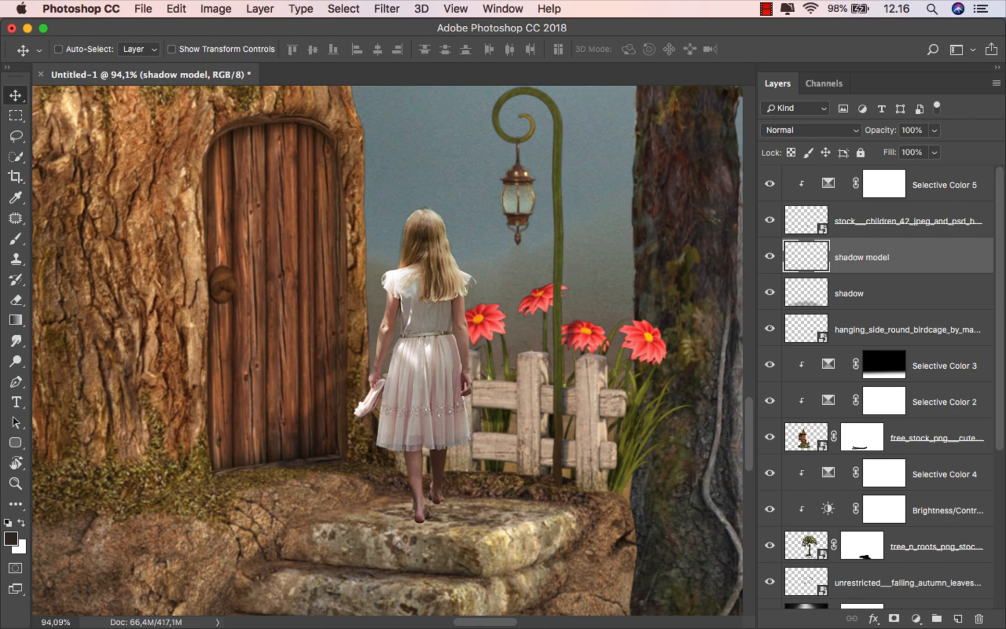
Step: Set the Brush tool to 25 px and zoom in on the girl's feet
{"action": "left_click", "coordinate": [15, 238]}
{"action": "right_click", "coordinate": [341, 340]}
{"action": "left_click", "coordinate": [438, 368]}
{"action": "left_click", "coordinate": [295, 366], "text": "ctrl+alt"}
{"action": "scroll", "coordinate": [446, 474], "scroll_direction": "up", "scroll_amount": 2}
{"action": "left_click_drag", "start_coordinate": [447, 478], "coordinate": [400, 419]}
{"action": "scroll", "coordinate": [401, 427], "scroll_direction": "up", "scroll_amount": 3}
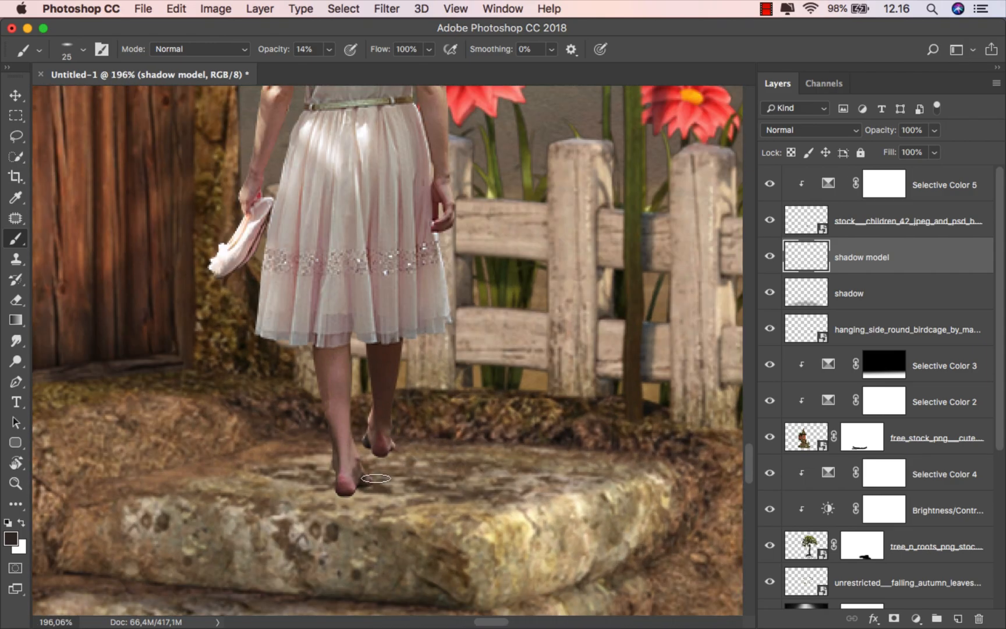
Step: Paint a soft shadow on the step beneath and beside the girl's feet
{"action": "mouse_move", "coordinate": [402, 502]}
{"action": "left_mouse_down"}
{"action": "mouse_move", "coordinate": [388, 498]}
{"action": "mouse_move", "coordinate": [434, 494]}
{"action": "mouse_move", "coordinate": [350, 495]}
{"action": "mouse_move", "coordinate": [368, 486]}
{"action": "mouse_move", "coordinate": [390, 451]}
{"action": "mouse_move", "coordinate": [519, 475]}
{"action": "left_mouse_up"}
{"action": "mouse_move", "coordinate": [362, 494]}
{"action": "left_mouse_down"}
{"action": "mouse_move", "coordinate": [574, 497]}
{"action": "mouse_move", "coordinate": [346, 492]}
{"action": "mouse_move", "coordinate": [483, 498]}
{"action": "left_mouse_up"}
{"action": "left_click_drag", "start_coordinate": [393, 451], "coordinate": [504, 460]}
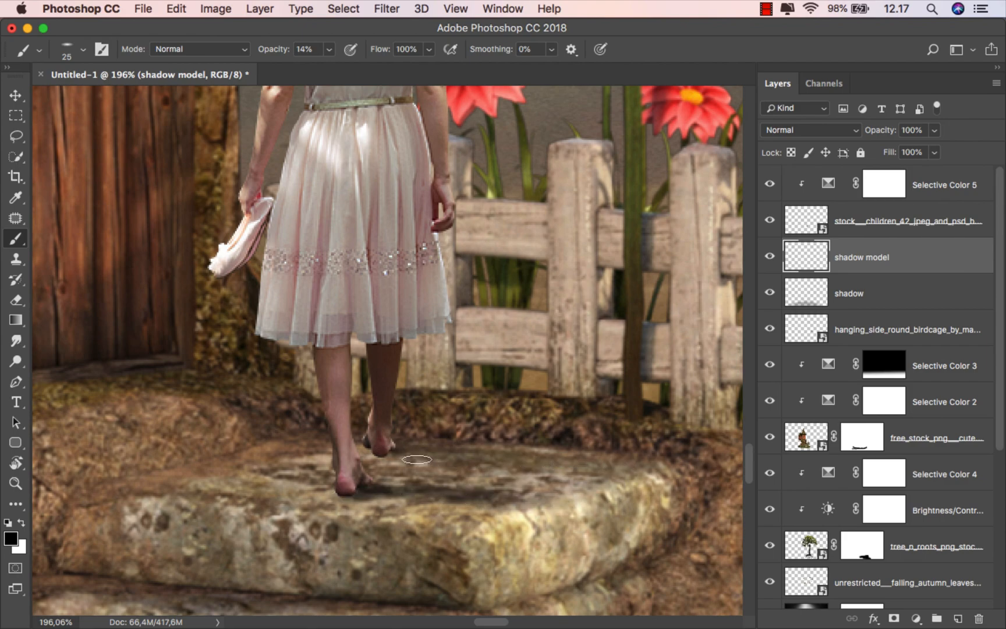
{"action": "left_click_drag", "start_coordinate": [392, 455], "coordinate": [536, 466]}
{"action": "left_click_drag", "start_coordinate": [402, 453], "coordinate": [591, 468]}
{"action": "left_click_drag", "start_coordinate": [514, 461], "coordinate": [665, 475]}
{"action": "left_click_drag", "start_coordinate": [494, 498], "coordinate": [637, 505]}
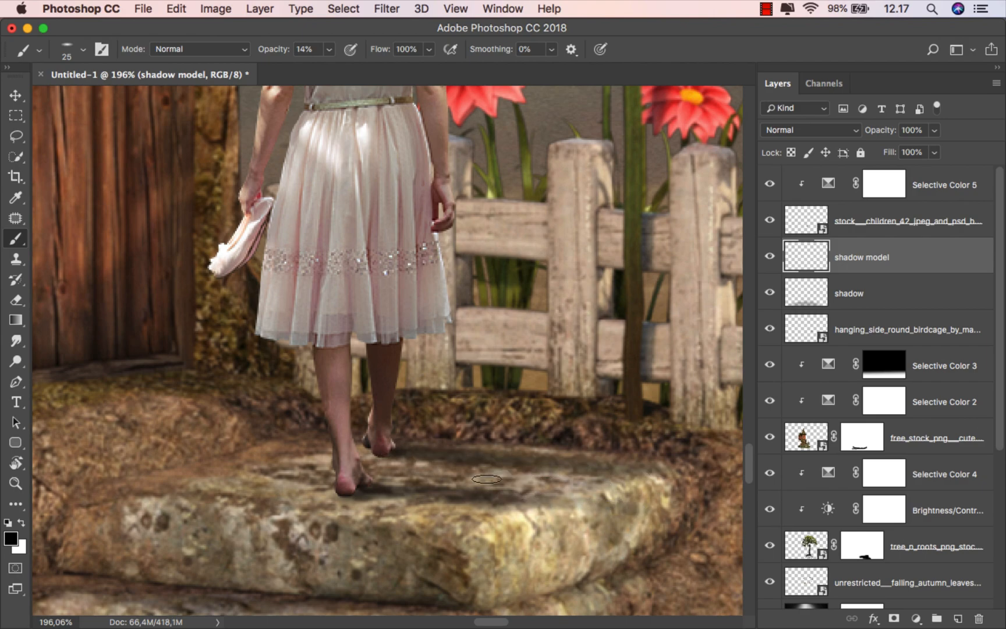
{"action": "scroll", "coordinate": [417, 463], "scroll_direction": "down", "scroll_amount": 3}
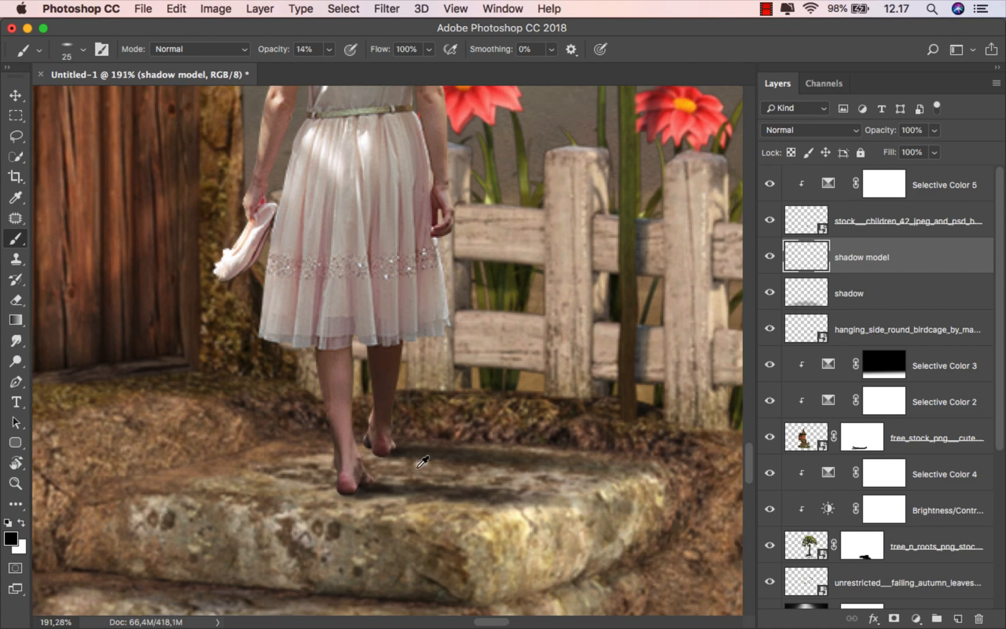
{"action": "scroll", "coordinate": [548, 476], "scroll_direction": "up", "scroll_amount": 2}
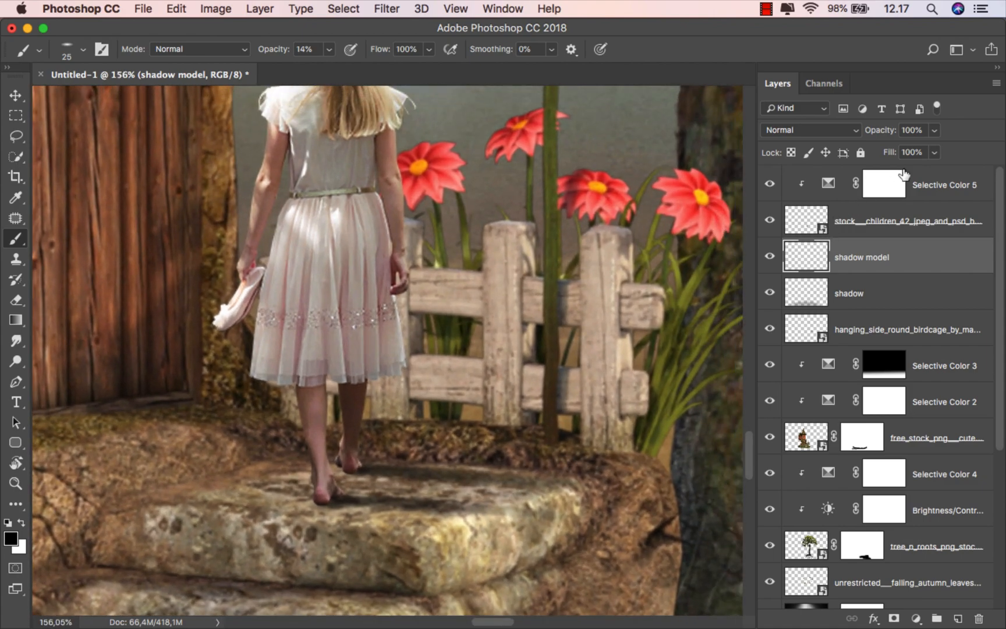
Step: Lower the 'shadow model' layer's fill to 60% and view the whole composition
{"action": "left_click", "coordinate": [934, 153]}
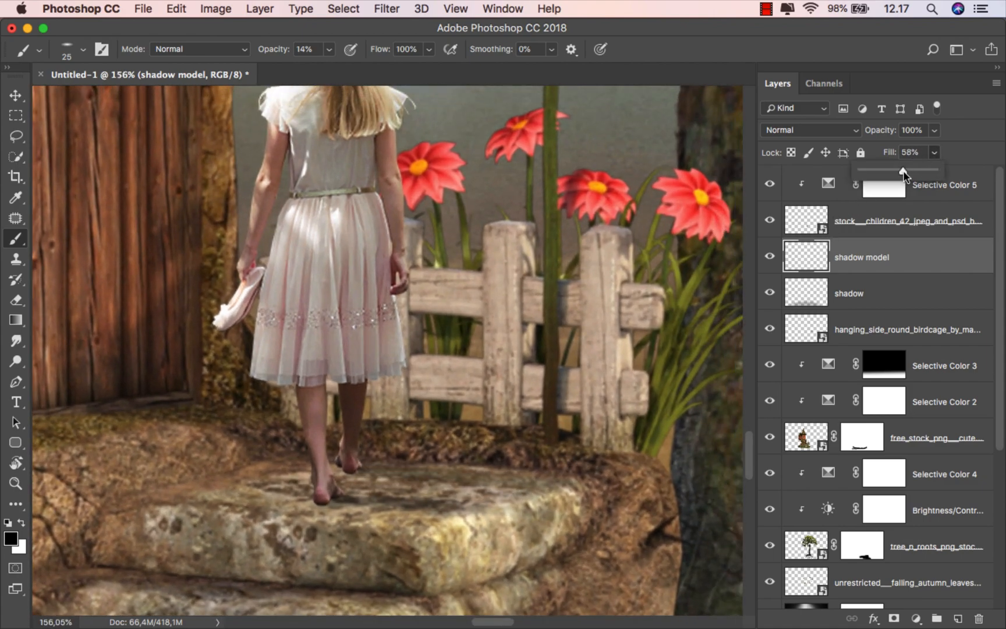
{"action": "scroll", "coordinate": [514, 468], "scroll_direction": "down", "scroll_amount": 2}
{"action": "scroll", "coordinate": [514, 468], "scroll_direction": "down", "scroll_amount": 3}
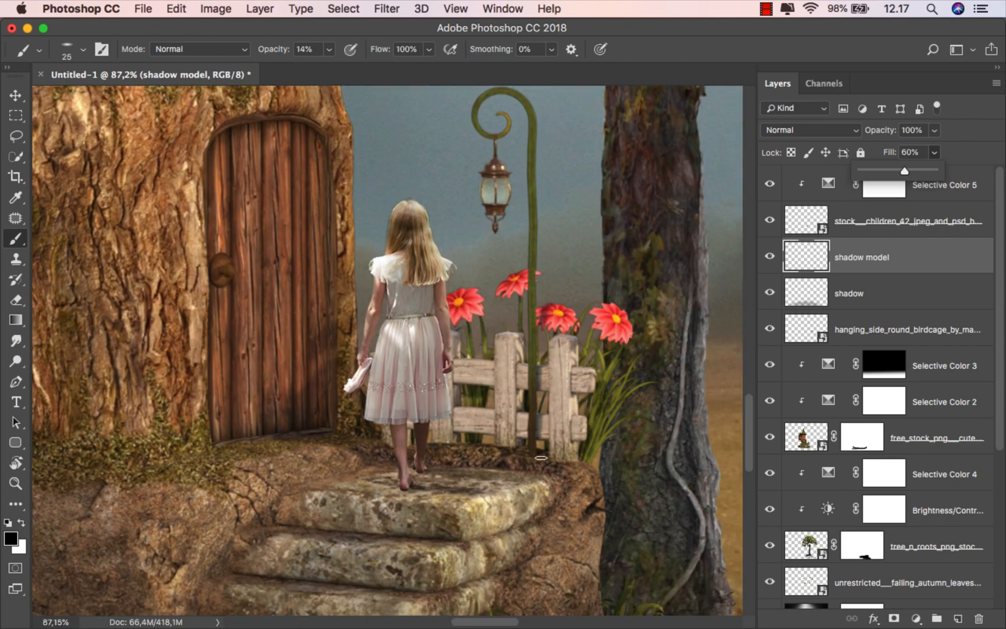
{"action": "key", "text": "v"}
{"action": "key", "text": "super+0"}
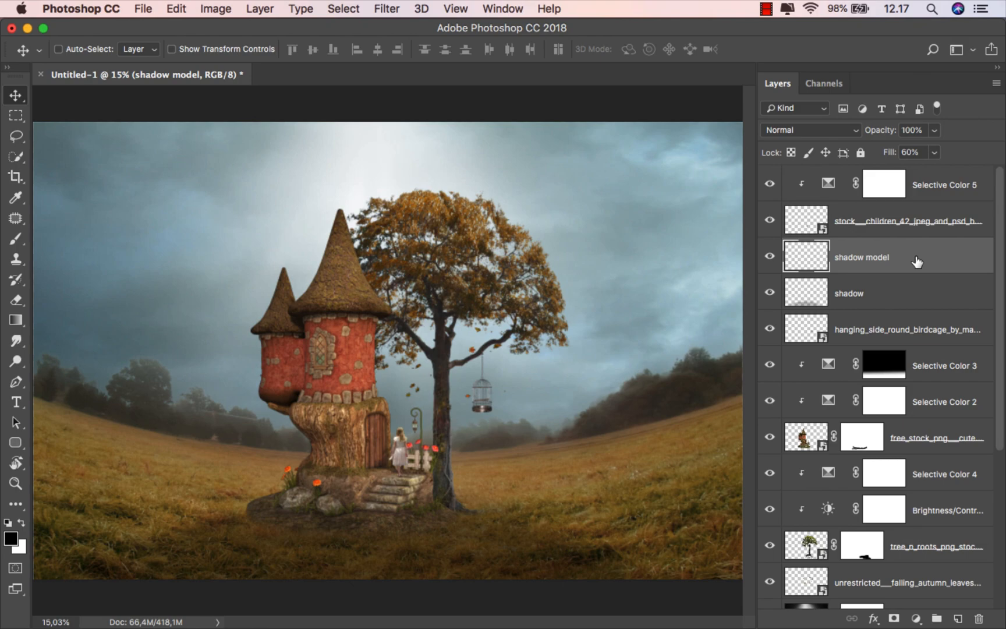
Step: Add a Color Balance adjustment on top with Midtones Red +25 and Yellow -15
{"action": "left_click", "coordinate": [933, 188]}
{"action": "left_click", "coordinate": [916, 619]}
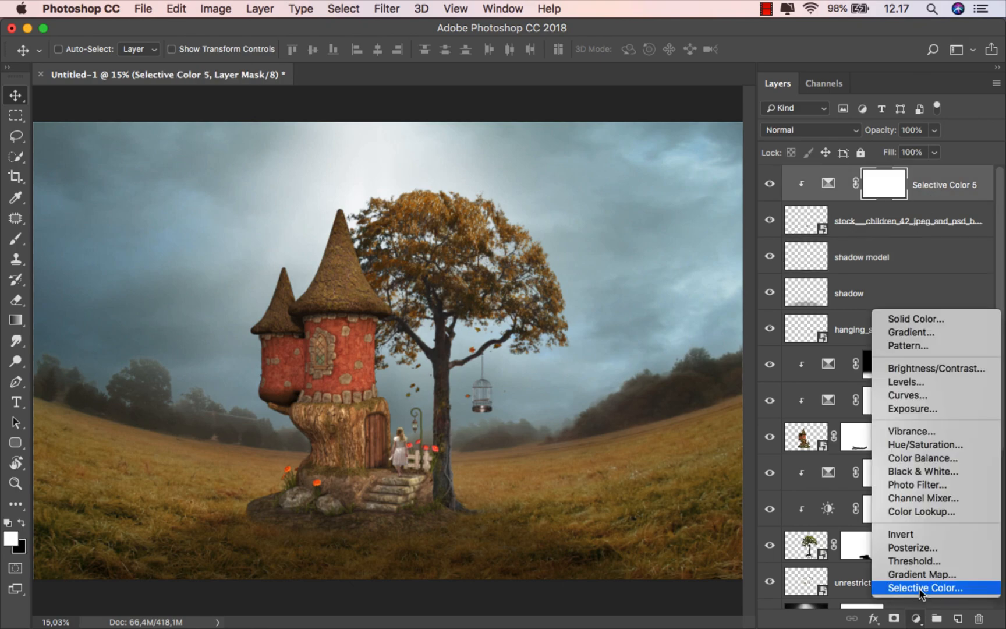
{"action": "left_click", "coordinate": [938, 458]}
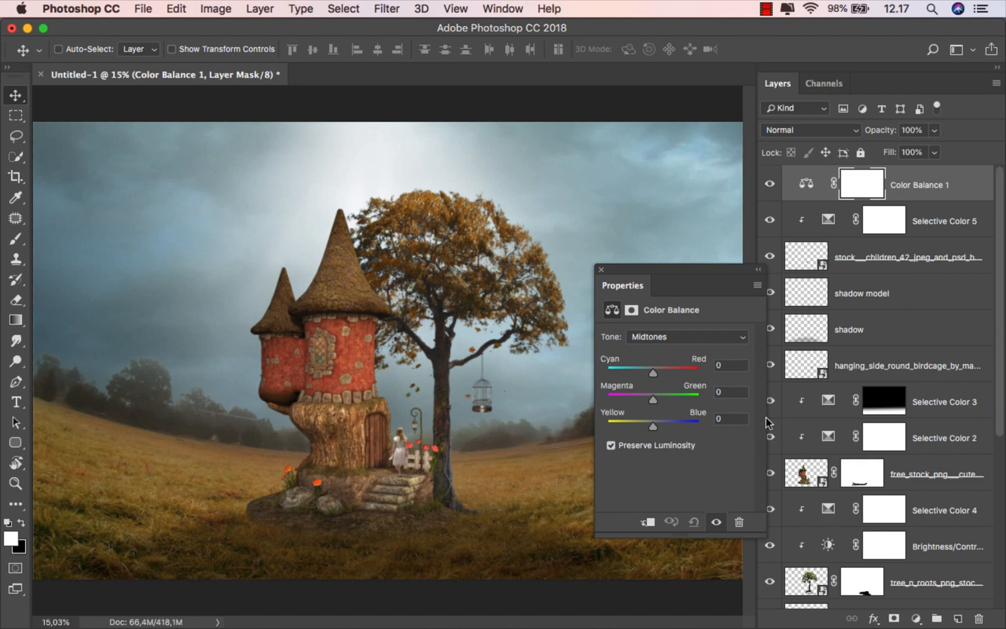
{"action": "left_click_drag", "start_coordinate": [654, 369], "coordinate": [664, 369]}
{"action": "left_click_drag", "start_coordinate": [651, 427], "coordinate": [646, 431]}
Step: Set the Color Balance Highlights to Red +15, Green +3 and Yellow -10
{"action": "left_click", "coordinate": [667, 336]}
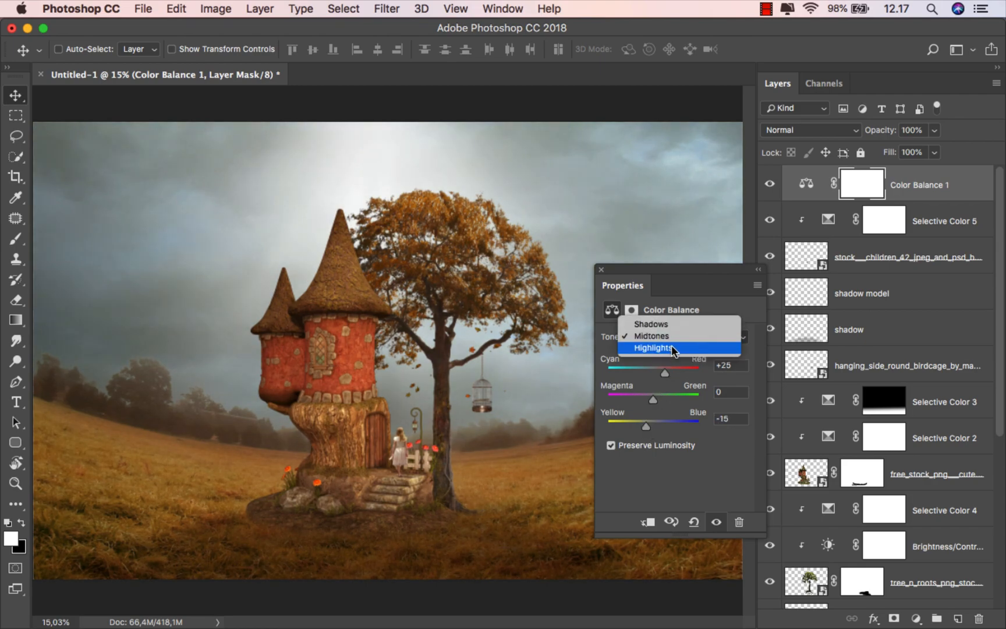
{"action": "left_click", "coordinate": [652, 348]}
{"action": "left_click_drag", "start_coordinate": [661, 376], "coordinate": [662, 377]}
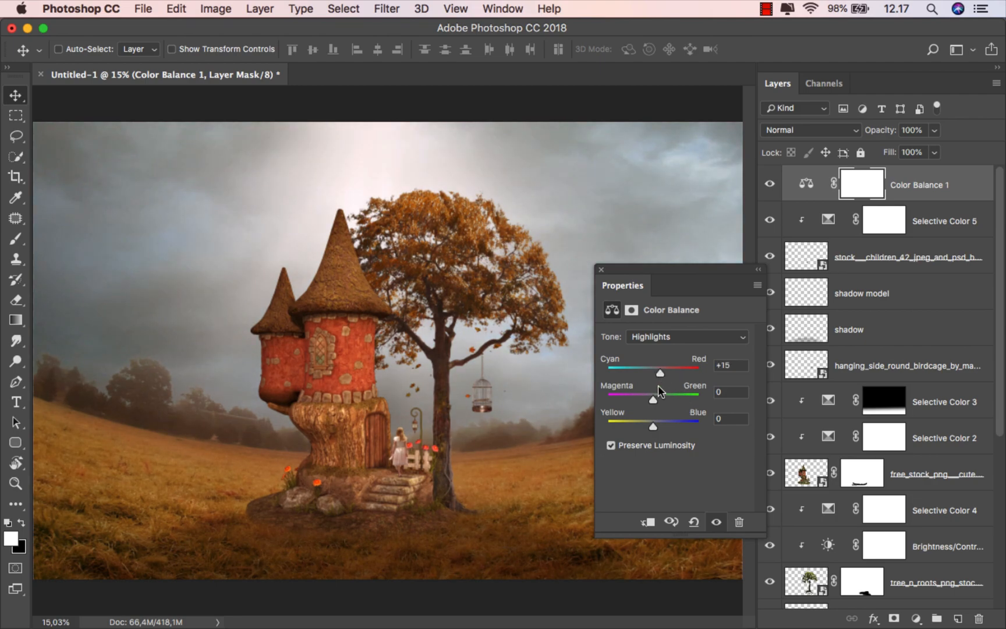
{"action": "left_click_drag", "start_coordinate": [651, 424], "coordinate": [650, 428]}
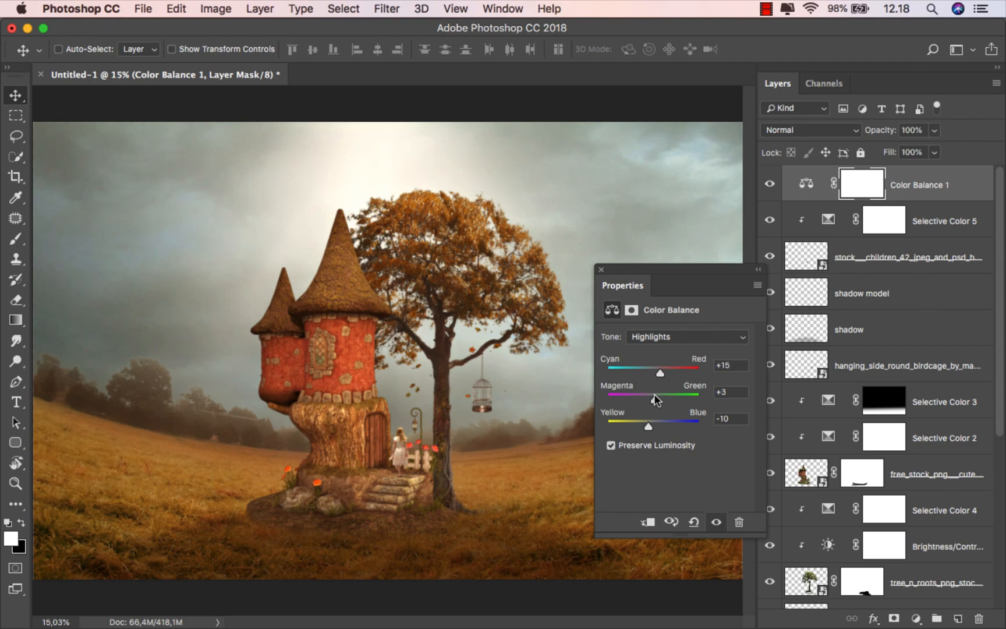
{"action": "left_click", "coordinate": [601, 270]}
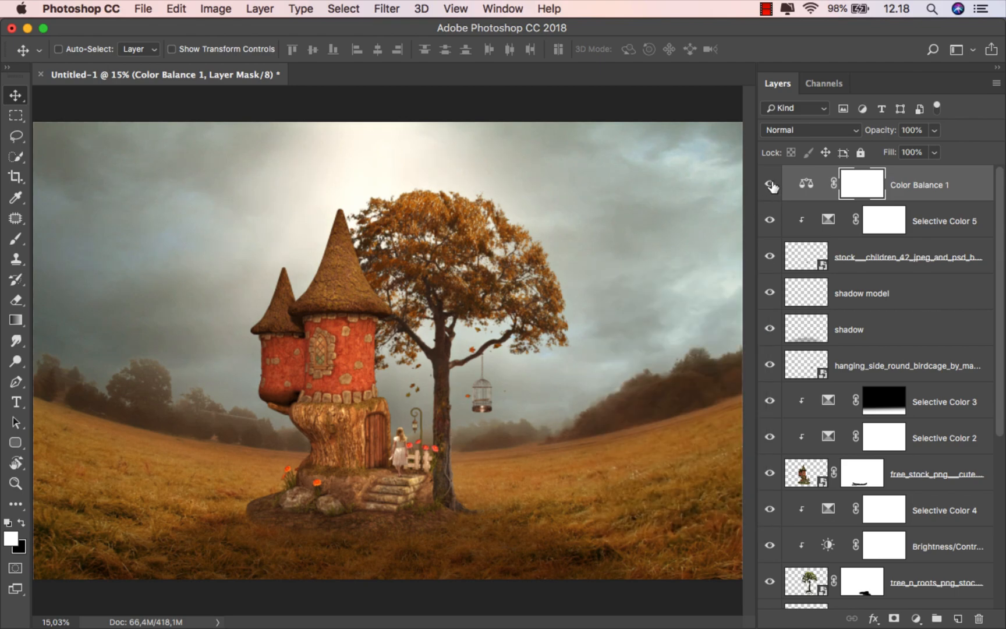
{"action": "left_click", "coordinate": [769, 185]}
{"action": "left_click", "coordinate": [770, 185]}
{"action": "left_click", "coordinate": [906, 185]}
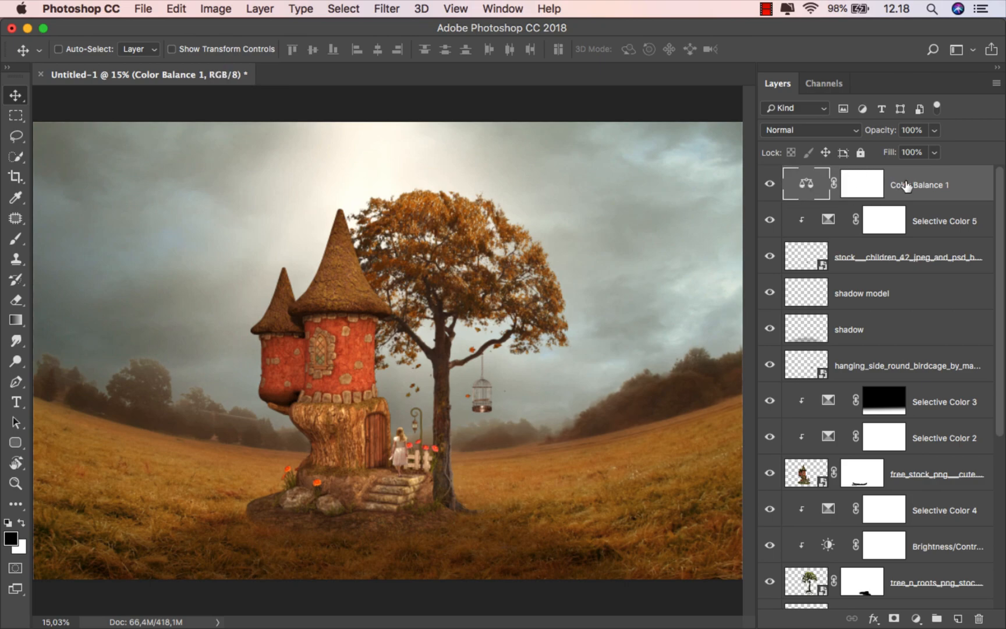